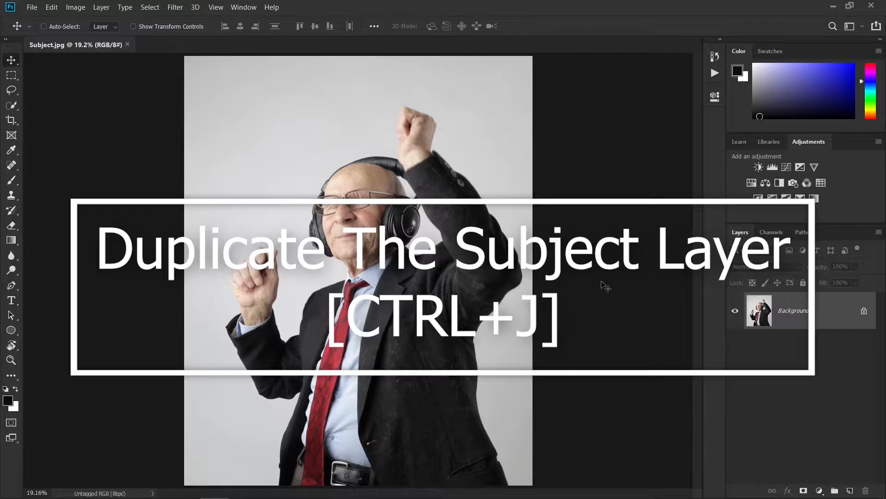
- Duplicate the Background layer
key("ctrl+j")
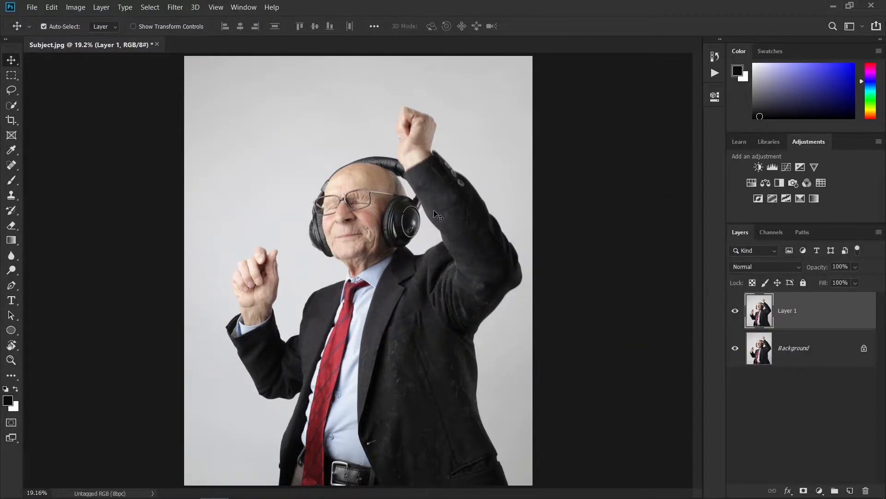
- Start a Pen tool path where the headband meets the raised wrist and trace along the headband's upper edge
scroll(378, 206, "up", 2)
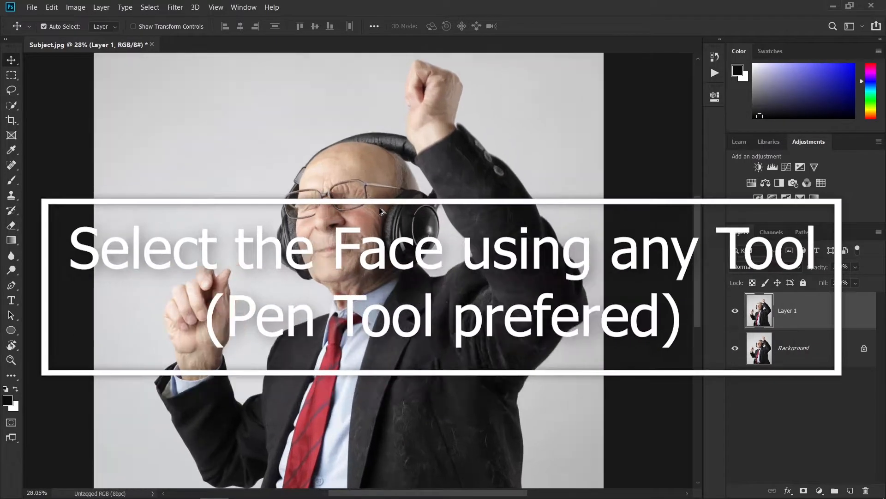
scroll(380, 210, "up", 3)
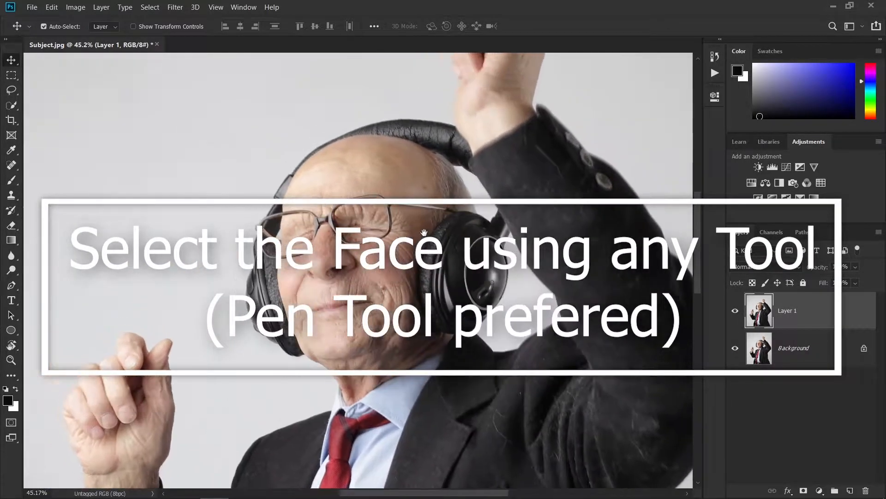
scroll(475, 118, "up", 3)
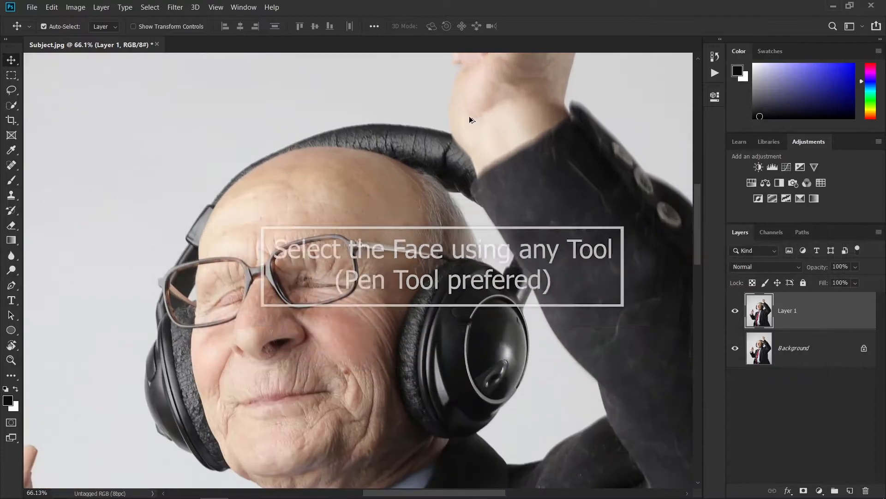
key("p")
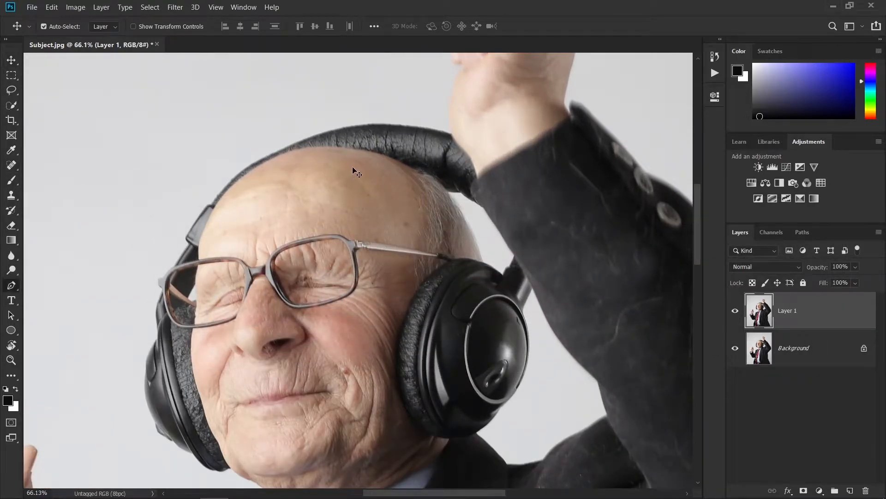
scroll(438, 138, "up", 5)
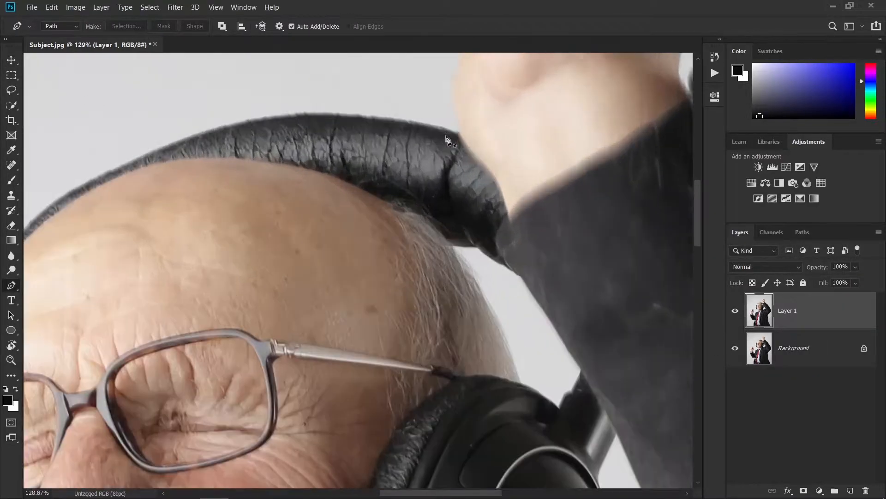
scroll(452, 142, "up", 2)
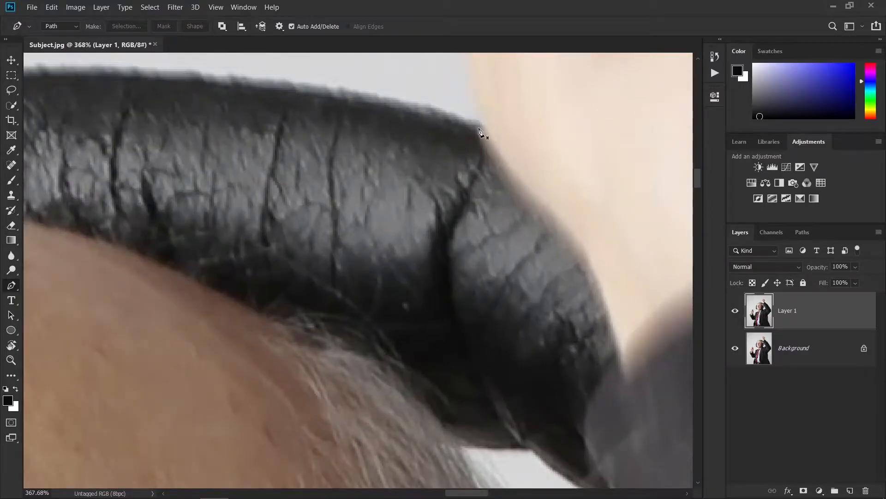
left_click(480, 126)
scroll(480, 126, "down", 4)
left_click_drag(298, 122, 408, 122)
left_click_drag(256, 113, 420, 74)
left_click_drag(69, 180, 255, 206)
- Continue the path down the headband's outer edge to the start of its grey end piece
scroll(255, 205, "up", 4)
left_click_drag(349, 170, 548, 150)
left_click_drag(392, 215, 331, 258)
left_click_drag(330, 258, 516, 179)
left_click_drag(331, 407, 303, 445)
scroll(300, 409, "up", 4)
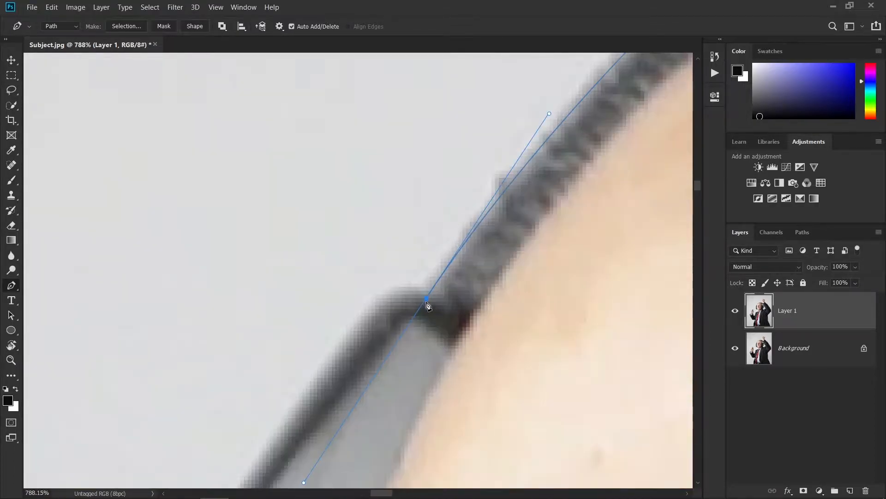
- Trace the path around the upper corner of the headband's end piece and down its outer side
left_click(427, 305, "alt")
left_click_drag(427, 305, 514, 181)
left_click_drag(471, 191, 450, 218)
scroll(450, 219, "down", 3)
left_click_drag(327, 397, 376, 367)
scroll(388, 337, "up", 4)
left_click_drag(608, 68, 510, 237)
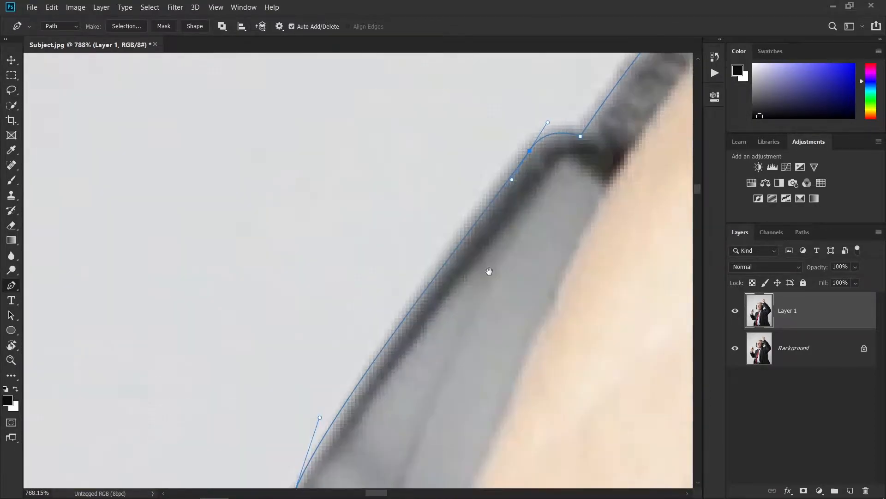
- Curve the path around the lower corner of the headband's end piece
left_click_drag(405, 409, 410, 340)
left_click_drag(327, 430, 413, 211)
scroll(413, 210, "up", 4)
left_click_drag(405, 345, 419, 357)
left_click_drag(391, 334, 396, 339)
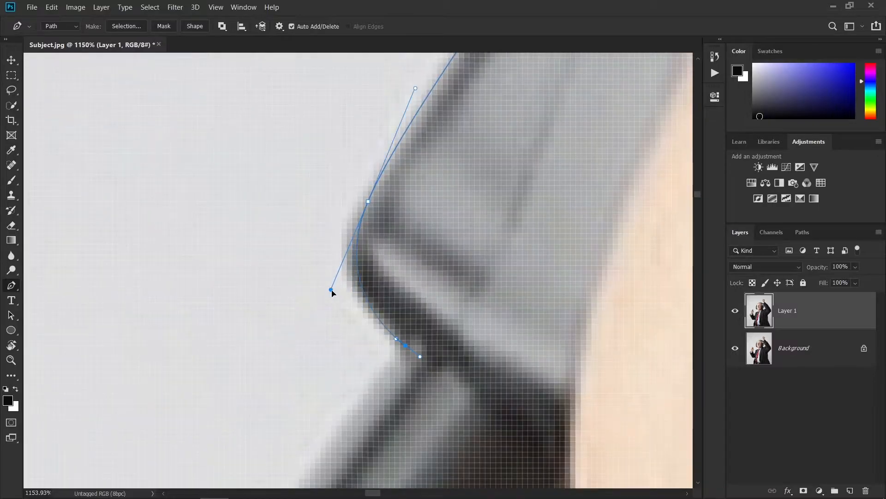
- Trace the upper outer edge of the glasses frame to its protruding hinge, ending with a corner point
scroll(401, 347, "down", 4)
left_click_drag(483, 174, 580, 156)
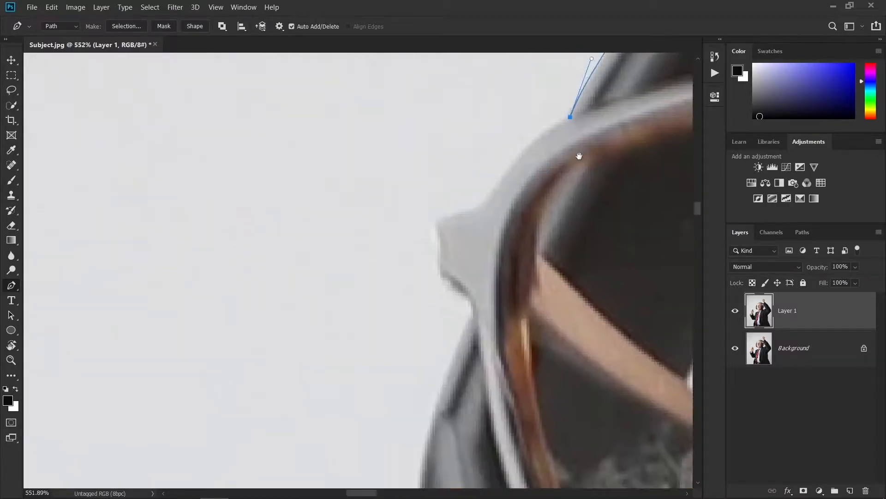
left_click_drag(439, 215, 388, 223)
left_click_drag(549, 176, 525, 135)
left_click_drag(491, 208, 517, 210)
left_click_drag(524, 134, 497, 148)
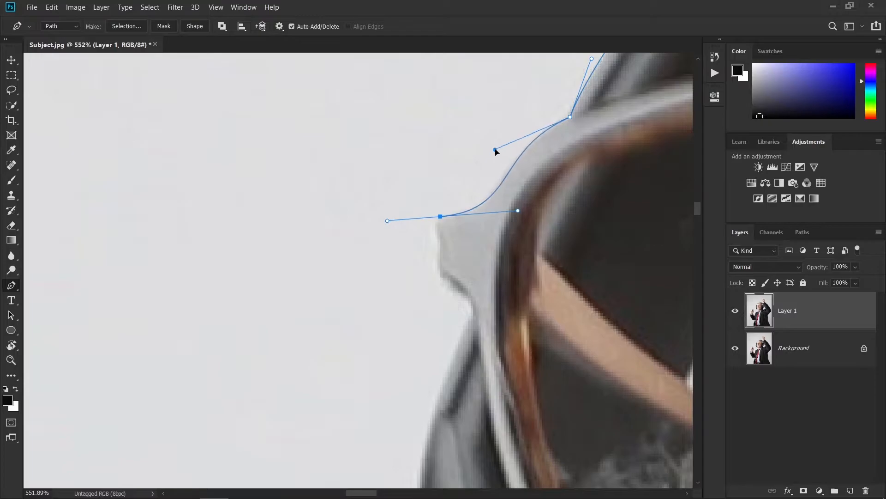
left_click(439, 216, "alt")
- Trace the path around the glasses hinge and back to the headphone arm beneath it
scroll(454, 227, "up", 4)
left_click_drag(455, 227, 530, 121)
left_click(509, 153)
left_click_drag(409, 107, 483, 105)
left_click_drag(548, 244, 566, 257)
left_click_drag(531, 231, 481, 196)
scroll(546, 178, "up", 1)
left_click_drag(547, 178, 542, 146)
left_click_drag(544, 276, 534, 294)
- Continue the path down the outer edge of the headphone arm below the glasses towards the ear cup
scroll(537, 296, "down", 3)
left_click_drag(547, 407, 517, 184)
left_click(493, 303)
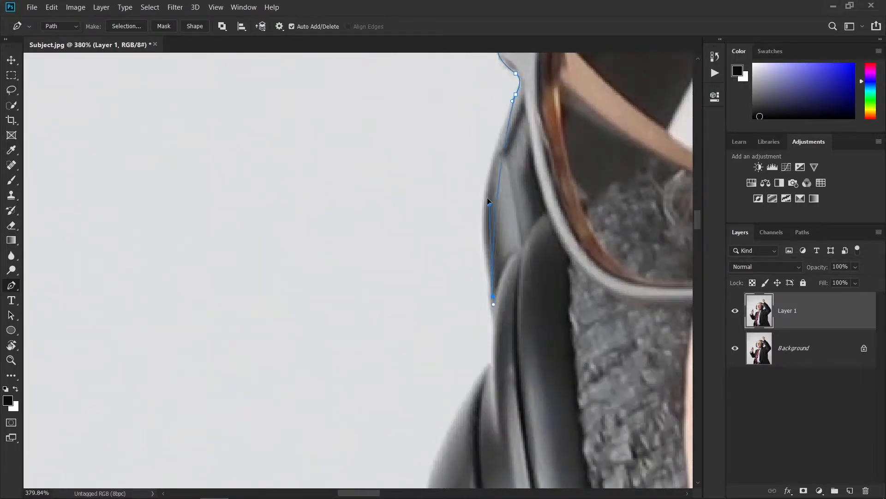
left_click_drag(490, 229, 468, 191)
scroll(499, 185, "up", 1)
left_click_drag(501, 134, 486, 172)
left_click_drag(431, 154, 422, 137)
left_click_drag(596, 47, 554, 45)
- Trace the upper outer edge of the ear cup, adjusting the curve handles to its contour
scroll(483, 204, "up", 1)
left_click_drag(510, 268, 486, 447)
left_click_drag(409, 244, 423, 286)
left_click_drag(466, 443, 479, 244)
left_click_drag(486, 310, 477, 311)
scroll(502, 331, "up", 4)
left_click_drag(502, 331, 480, 238)
left_click_drag(460, 281, 471, 185)
scroll(473, 290, "down", 6)
- Continue the path down the outer side of the ear cup, fitting the curve to its edge
left_click_drag(472, 185, 465, 183)
left_click_drag(467, 287, 476, 211)
scroll(475, 211, "down", 7)
left_click_drag(415, 362, 424, 448)
scroll(526, 181, "down", 6)
scroll(518, 180, "up", 17)
left_click_drag(464, 224, 462, 226)
scroll(462, 226, "down", 5)
left_click_drag(432, 408, 548, 228)
left_click_drag(462, 178, 463, 175)
left_click_drag(493, 371, 533, 186)
scroll(534, 186, "up", 4)
scroll(533, 186, "down", 5)
scroll(516, 156, "up", 5)
scroll(516, 156, "down", 4)
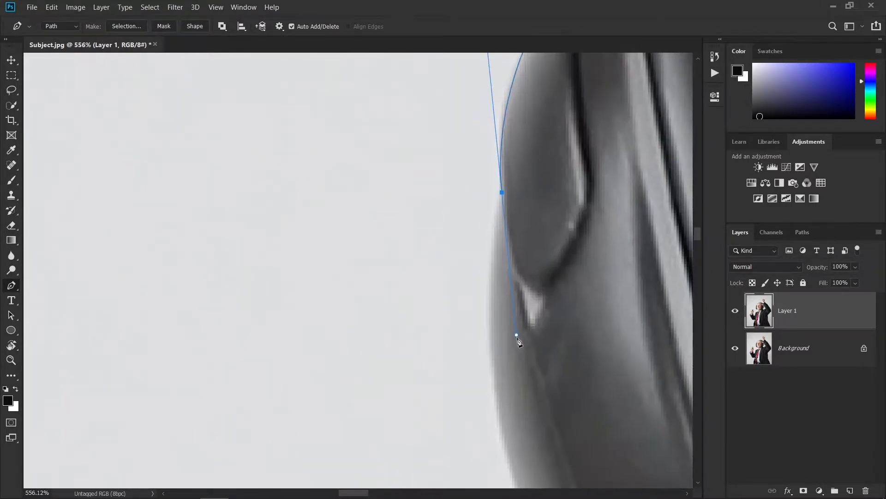
- Trace the ear cup's lower outer curve down to the small protruding piece
left_click_drag(514, 340, 476, 232)
scroll(476, 232, "down", 4)
left_click_drag(526, 334, 497, 215)
left_click_drag(522, 415, 534, 433)
left_click_drag(511, 396, 451, 319)
scroll(451, 319, "up", 3)
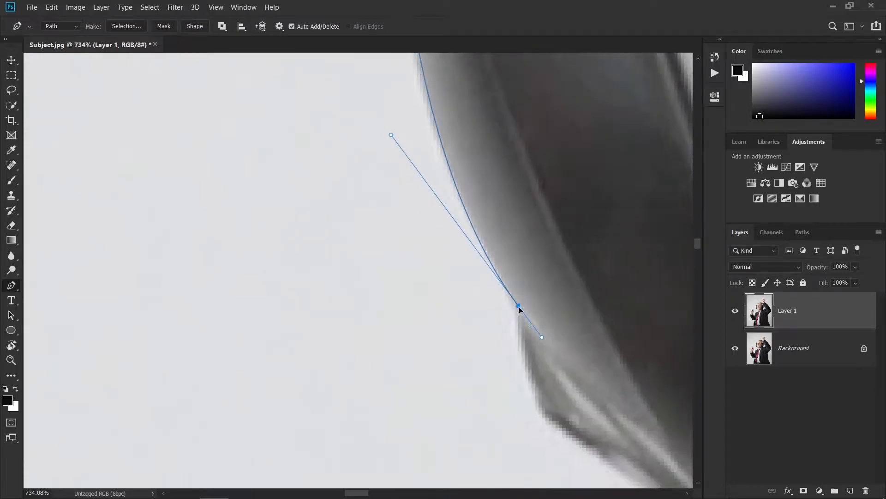
- Trace around the small protruding piece on the ear cup's lower edge, refining its anchor points and handles
scroll(414, 276, "down", 2)
left_click_drag(504, 397, 498, 260)
left_click(498, 253, "alt")
scroll(525, 337, "up", 6)
left_click_drag(500, 319, 503, 323)
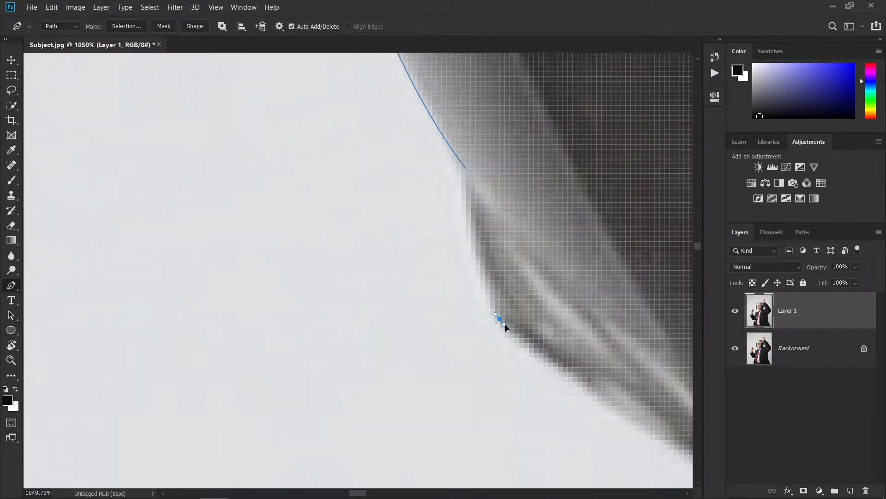
left_click_drag(554, 351, 439, 243)
left_click_drag(627, 355, 634, 360)
left_click_drag(620, 352, 561, 387)
left_click_drag(466, 250, 386, 213)
left_click_drag(400, 227, 405, 231)
left_click(465, 251, "ctrl")
left_click(627, 356, "ctrl")
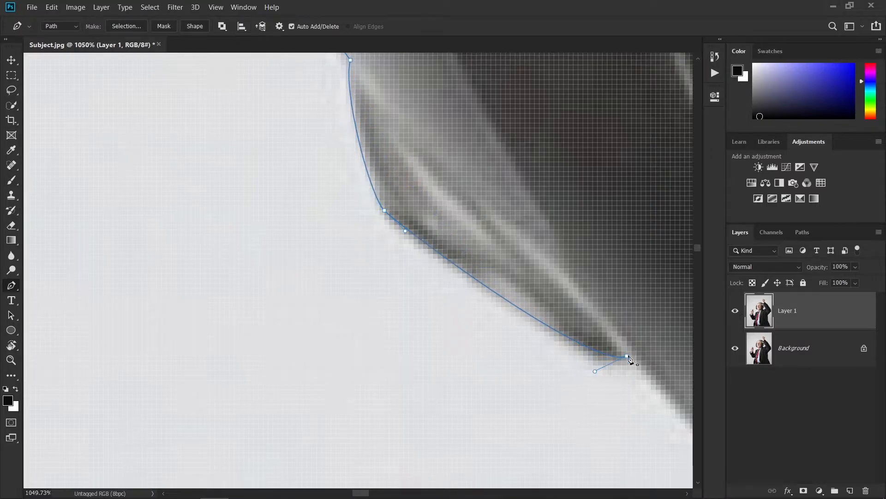
- Continue the path along the bottom of the ear cup towards the jaw
scroll(642, 369, "down", 5)
left_click_drag(642, 368, 332, 147)
left_click_drag(304, 148, 300, 148)
left_click_drag(471, 265, 383, 227)
scroll(489, 237, "down", 9)
scroll(555, 309, "up", 8)
left_click_drag(626, 303, 634, 301)
left_click_drag(620, 304, 504, 311)
left_click_drag(572, 350, 301, 262)
left_click_drag(460, 203, 487, 170)
- Trace the path from the ear cup along the edge of the jaw to below the chin
scroll(484, 200, "up", 5)
scroll(483, 189, "down", 5)
scroll(443, 191, "up", 5)
left_click_drag(292, 318, 318, 327)
scroll(441, 262, "down", 12)
scroll(487, 278, "up", 7)
left_click_drag(471, 259, 483, 262)
- Trace the small bumps where the chin passes into the neck, adjusting the curve to the skin edge
left_click_drag(491, 273, 344, 165)
scroll(363, 166, "up", 4)
left_click_drag(368, 187, 378, 204)
left_click_drag(454, 253, 464, 260)
scroll(478, 240, "up", 4)
left_click_drag(313, 209, 303, 182)
scroll(303, 181, "down", 5)
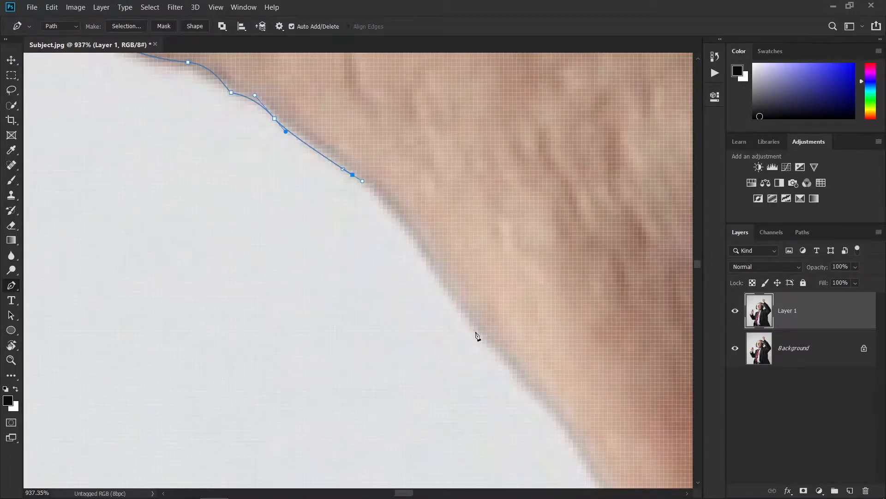
- Continue the path down the front edge of the neck to the shirt collar
left_click_drag(532, 386, 386, 238)
left_click_drag(387, 241, 439, 322)
scroll(430, 303, "down", 5)
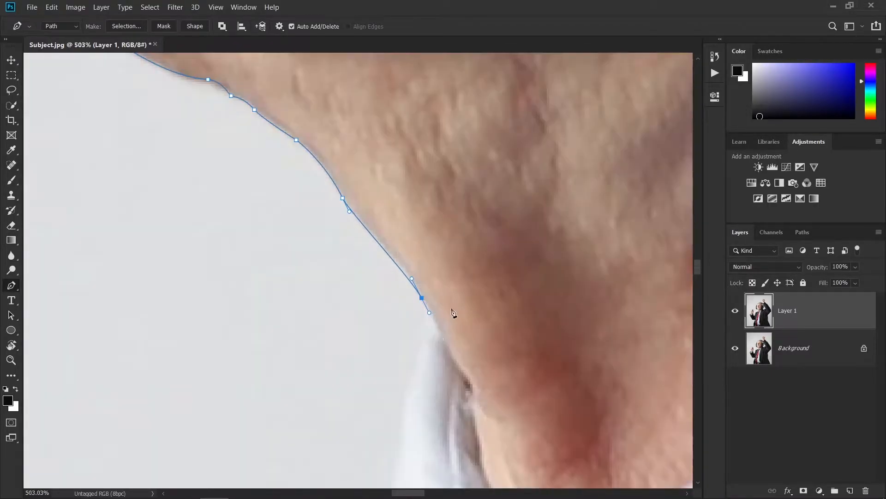
scroll(468, 397, "up", 5)
left_click_drag(477, 362, 505, 380)
scroll(387, 201, "down", 5)
scroll(381, 196, "up", 4)
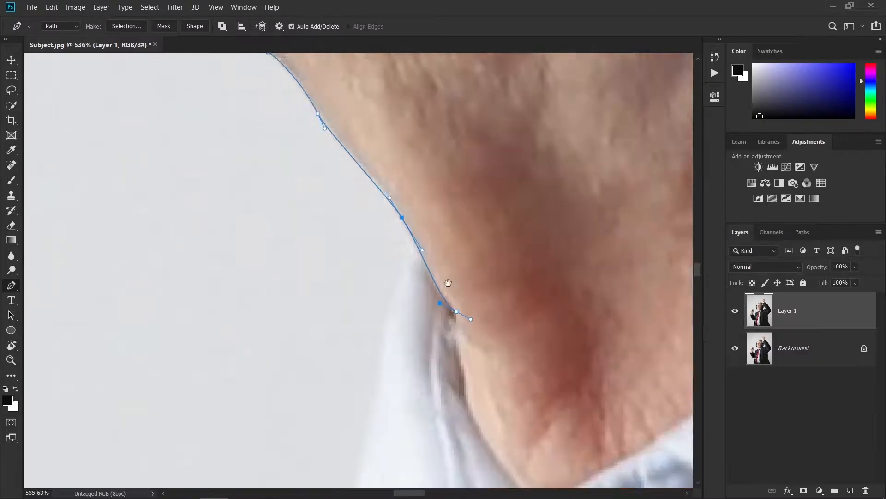
- Trace the neck edge inside the collar down to the base of the throat
left_click_drag(449, 277, 361, 108)
scroll(361, 110, "up", 3)
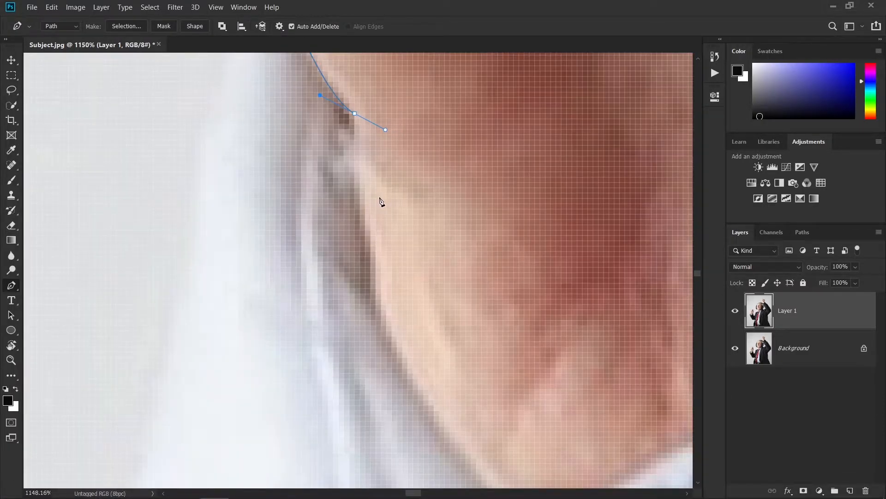
scroll(383, 240, "up", 1)
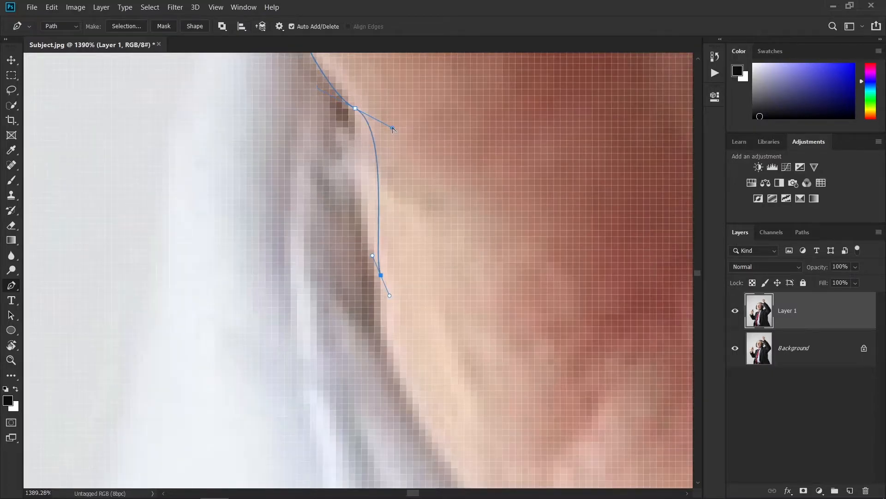
left_click_drag(392, 129, 363, 131)
scroll(387, 249, "down", 2)
left_click_drag(403, 286, 377, 172)
scroll(358, 202, "down", 1)
left_click_drag(469, 383, 480, 395)
left_click_drag(458, 373, 335, 218)
- Turn the path around the base of the throat and fit its curve to the collar above the tie
scroll(471, 296, "down", 9)
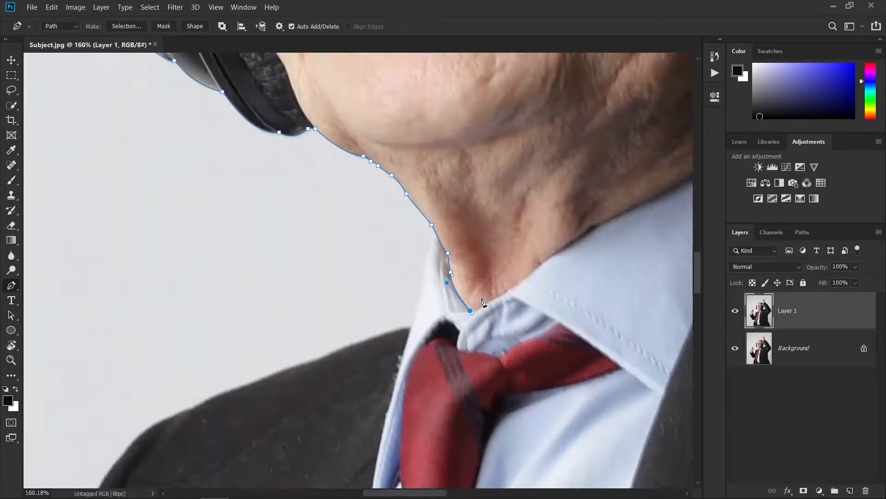
scroll(490, 298, "up", 8)
left_click_drag(394, 378, 368, 381)
scroll(431, 372, "down", 3)
left_click_drag(502, 321, 511, 318)
scroll(420, 382, "up", 3)
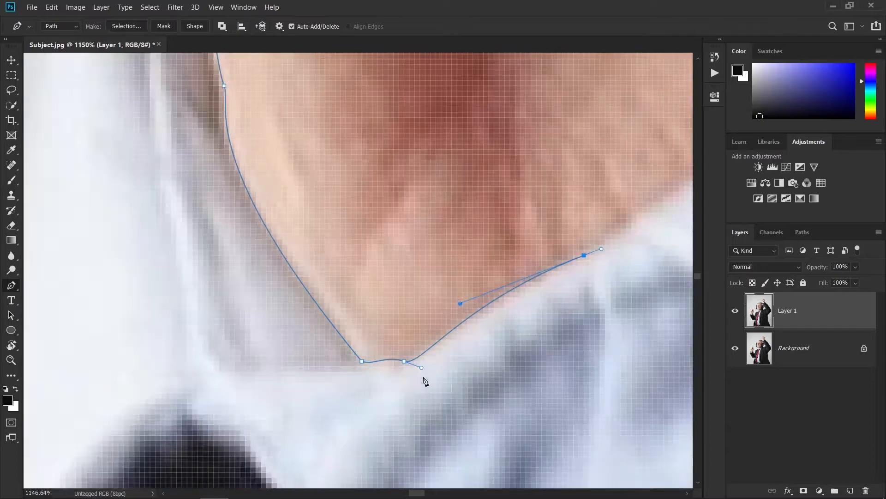
left_click_drag(422, 368, 423, 361)
scroll(476, 302, "down", 3)
- Continue the path along the shirt collar edge up the side of the neck, fitting each curve to the skin
left_click_drag(534, 293, 409, 403)
left_click_drag(581, 247, 577, 271)
scroll(601, 240, "down", 3)
left_click_drag(647, 233, 406, 365)
scroll(383, 337, "up", 3)
left_click_drag(554, 239, 488, 296)
left_click_drag(329, 406, 342, 392)
left_click_drag(375, 417, 369, 299)
left_click_drag(266, 345, 247, 379)
left_click_drag(562, 136, 356, 340)
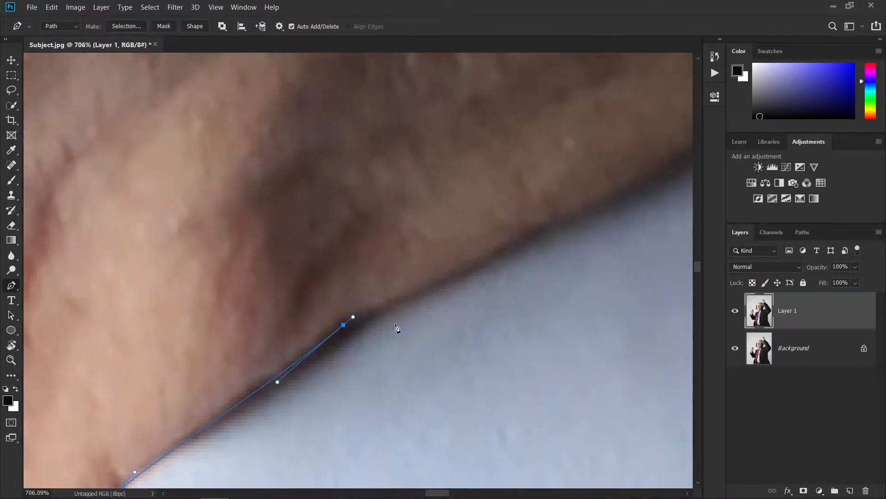
- Trace the shadowed neck edge along the collar up to the corner where it meets the ear cup
scroll(358, 344, "down", 3)
left_click_drag(448, 291, 452, 288)
scroll(481, 275, "down", 6)
scroll(496, 272, "up", 7)
left_click_drag(502, 270, 369, 360)
left_click_drag(456, 294, 312, 384)
left_click_drag(474, 283, 284, 395)
left_click_drag(506, 201, 444, 321)
scroll(513, 203, "up", 4)
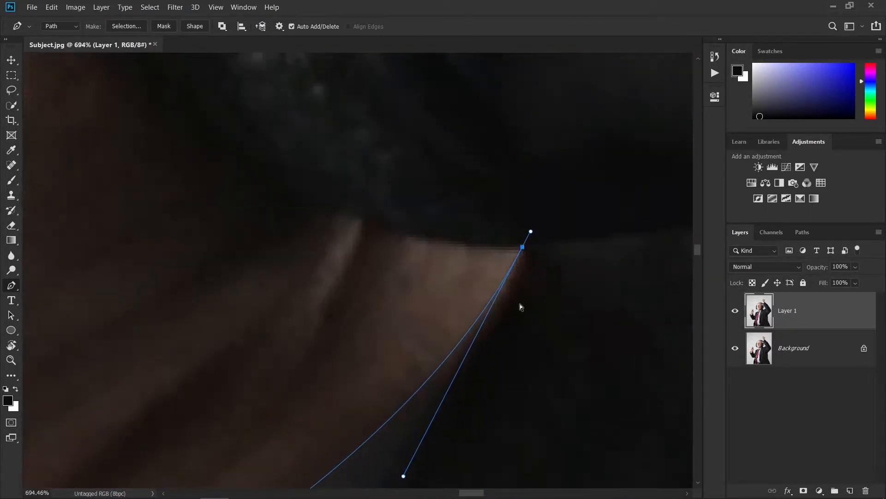
- Turn the path at the neck corner and trace the ear cup's lower edge past the jacket to the background
scroll(524, 264, "down", 4)
left_click_drag(457, 405, 520, 341)
scroll(537, 284, "up", 4)
left_click_drag(538, 284, 292, 250)
scroll(325, 225, "down", 4)
left_click_drag(479, 178, 354, 311)
scroll(498, 170, "up", 4)
left_click_drag(191, 446, 286, 342)
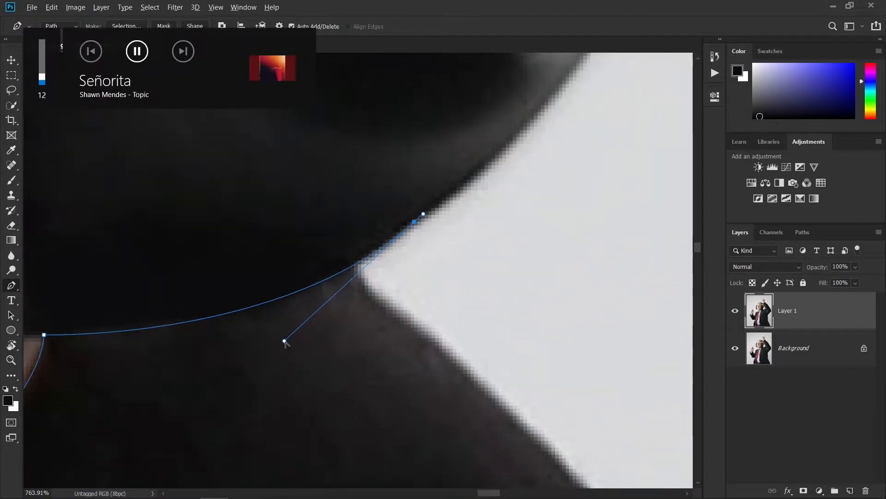
- Extend the path along the ear cup's lower outer curve against the light background
left_click_drag(430, 184, 287, 346)
left_click_drag(490, 142, 498, 131)
left_click_drag(483, 153, 375, 338)
scroll(501, 143, "down", 6)
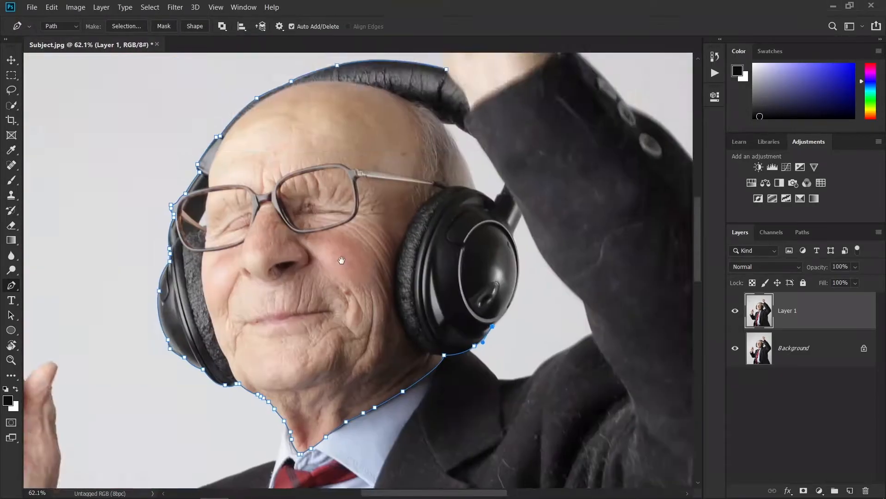
- Trace the outer side of the ear cup upward, correcting the anchor and handle at its rim
scroll(357, 118, "up", 3)
left_click_drag(369, 134, 417, 281)
scroll(350, 413, "up", 3)
left_click(213, 338, "ctrl")
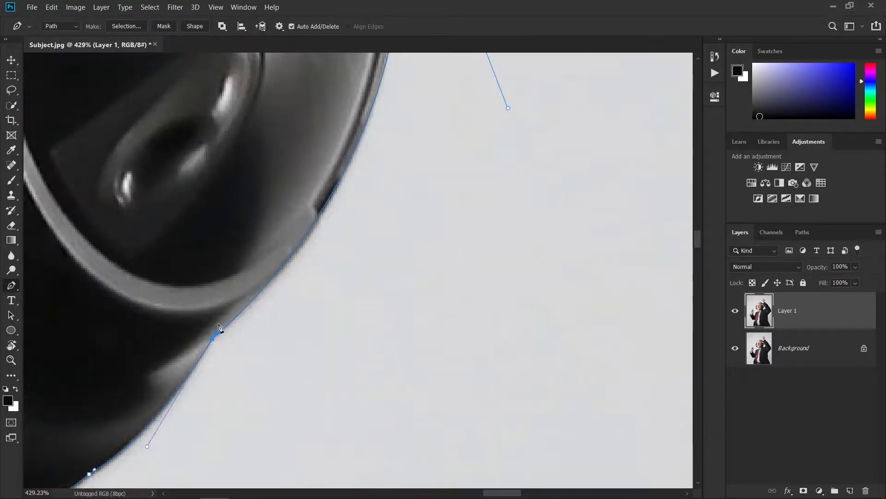
scroll(221, 329, "up", 3)
left_click_drag(211, 340, 249, 330)
scroll(249, 330, "down", 5)
scroll(304, 65, "up", 3)
- Carry the path from the ear cup up the edge of its headband arm to the jacket sleeve
left_click_drag(305, 65, 395, 330)
scroll(408, 344, "up", 2)
left_click(409, 378)
left_click_drag(478, 194, 473, 218)
scroll(480, 206, "up", 4)
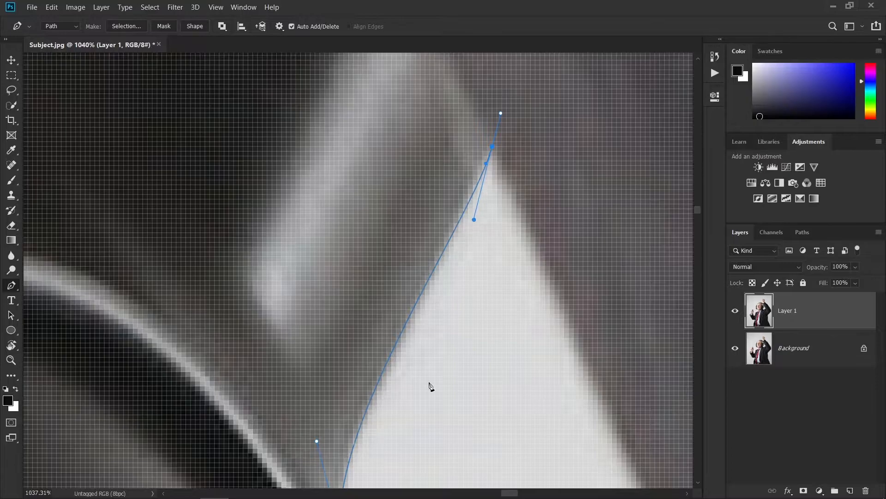
scroll(324, 443, "down", 4)
left_click_drag(324, 442, 354, 226)
scroll(443, 83, "up", 4)
left_click_drag(416, 149, 413, 172)
scroll(389, 168, "down", 5)
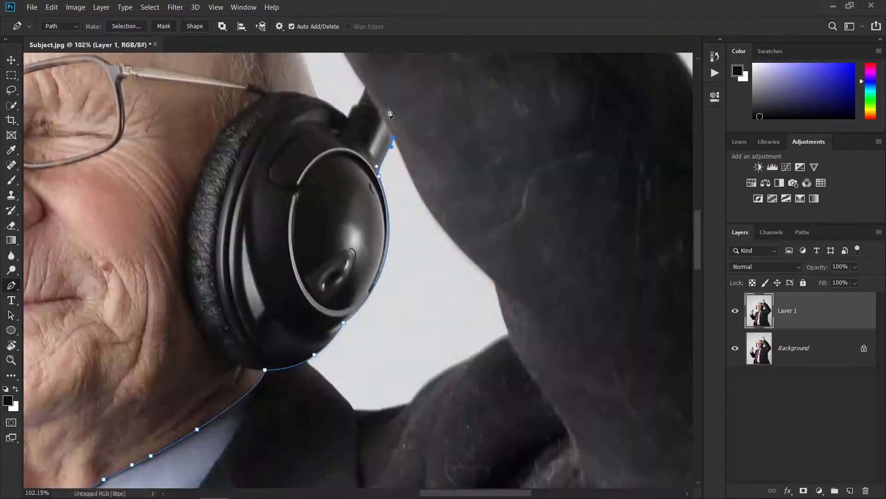
scroll(363, 97, "up", 3)
left_click_drag(363, 97, 424, 134)
scroll(364, 99, "up", 3)
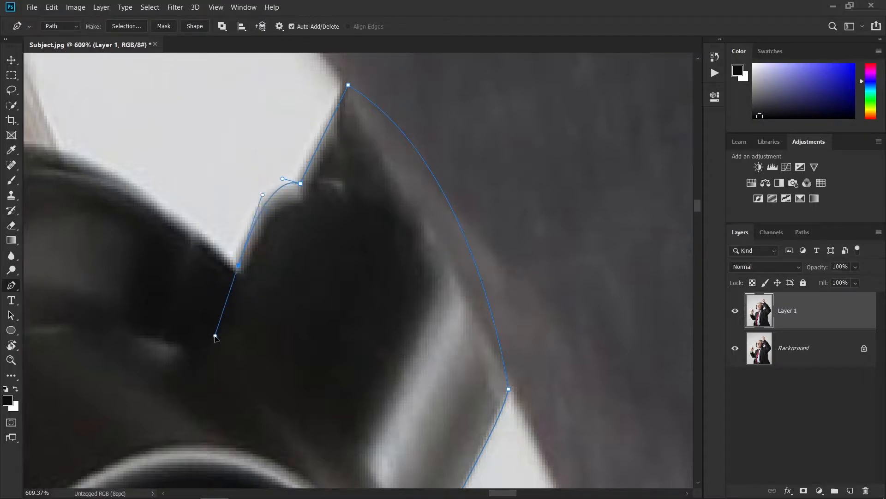
left_click_drag(216, 331, 214, 349)
scroll(295, 184, "up", 3)
left_click_drag(272, 172, 265, 181, "ctrl")
scroll(266, 194, "down", 3)
scroll(358, 240, "up", 3)
left_click_drag(407, 87, 406, 96, "ctrl")
left_click(360, 252, "alt")
scroll(356, 246, "down", 5)
scroll(355, 245, "down", 2)
left_click_drag(286, 198, 263, 192)
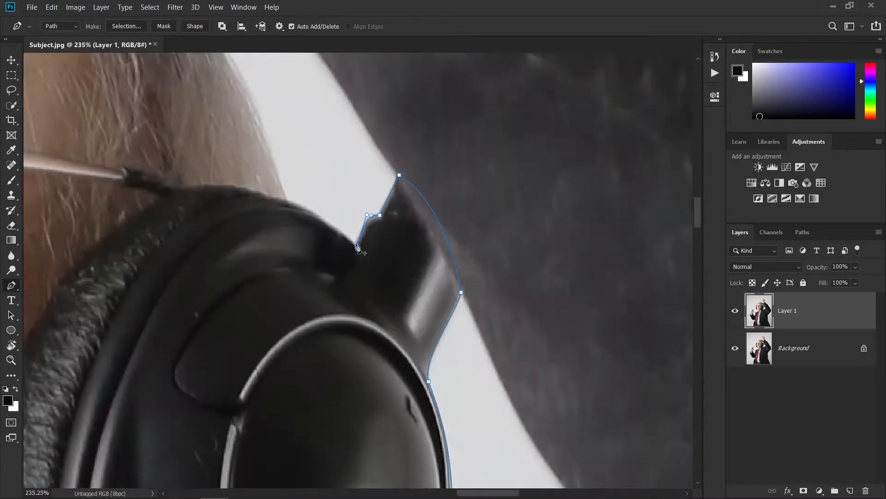
left_click(287, 198, "alt")
left_click_drag(255, 155, 477, 303)
scroll(475, 303, "down", 1)
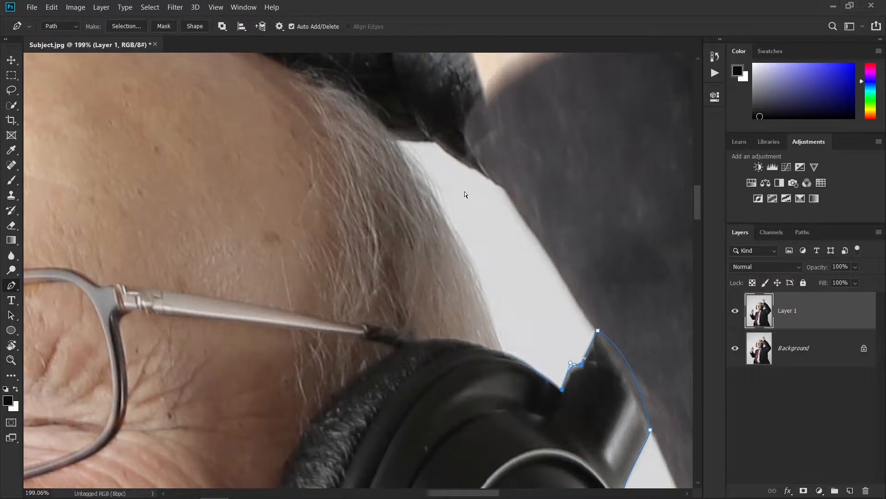
- Close the outer path with a curve over the raised sleeve to the headband, and start a second path under the headband
scroll(606, 283, "down", 3)
scroll(451, 177, "up", 1)
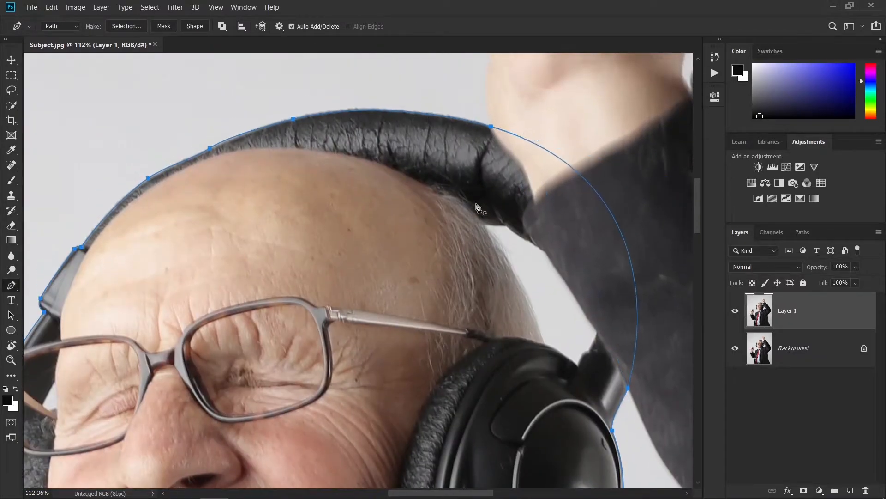
scroll(451, 176, "up", 3)
left_click_drag(632, 307, 591, 276)
scroll(591, 275, "up", 2)
left_click_drag(536, 261, 398, 184)
left_click_drag(522, 235, 482, 214)
scroll(491, 216, "up", 3)
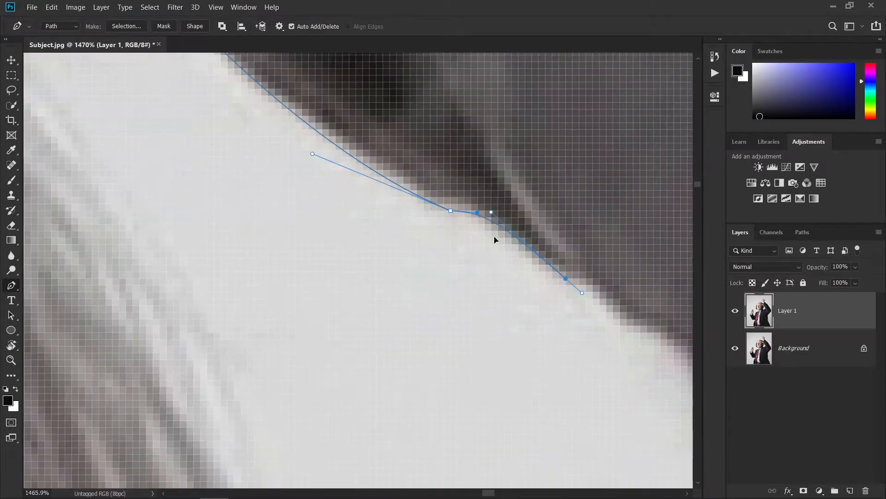
- Trace the small corner where the headband's underside meets the sleeve, adjusting its anchors to the edge
scroll(510, 226, "down", 3)
left_click_drag(517, 252, 321, 169)
scroll(320, 169, "up", 2)
left_click_drag(386, 174, 388, 174)
- Complete the inner path around the background gap along the sleeve, the headphone arm, the ear cup and the hair
scroll(400, 221, "down", 5)
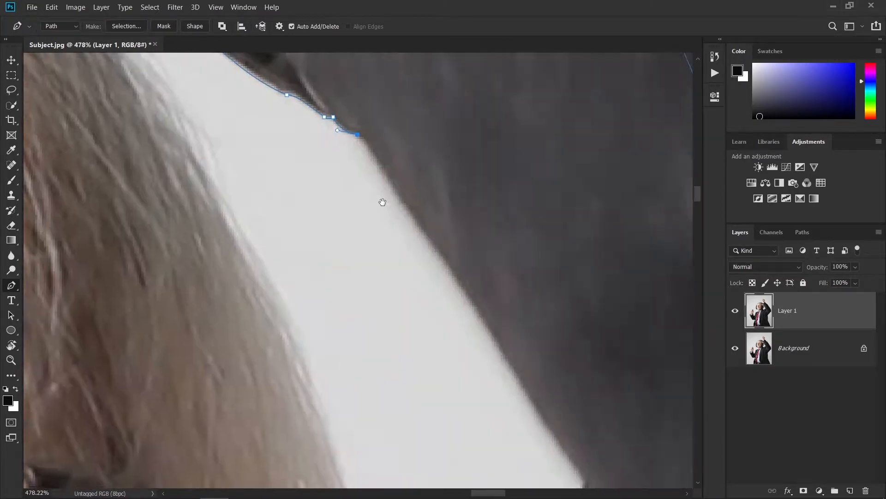
left_click(510, 375)
scroll(511, 377, "up", 2)
scroll(513, 384, "down", 3)
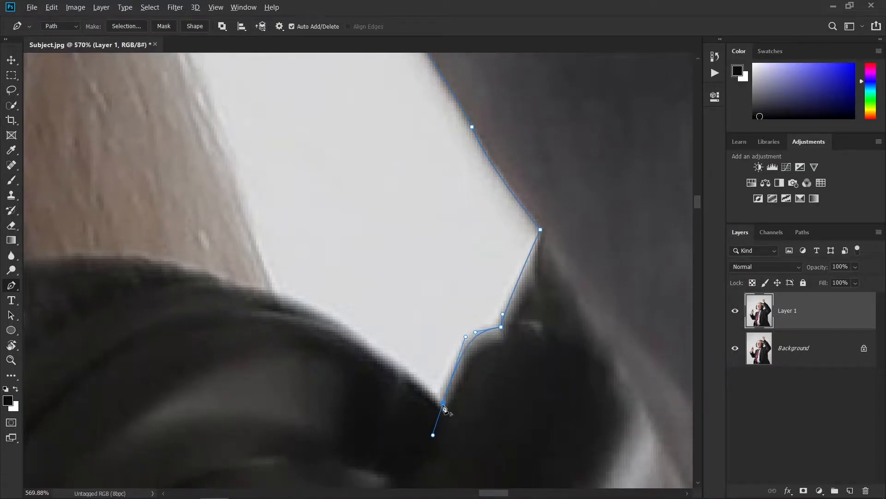
scroll(445, 408, "down", 3)
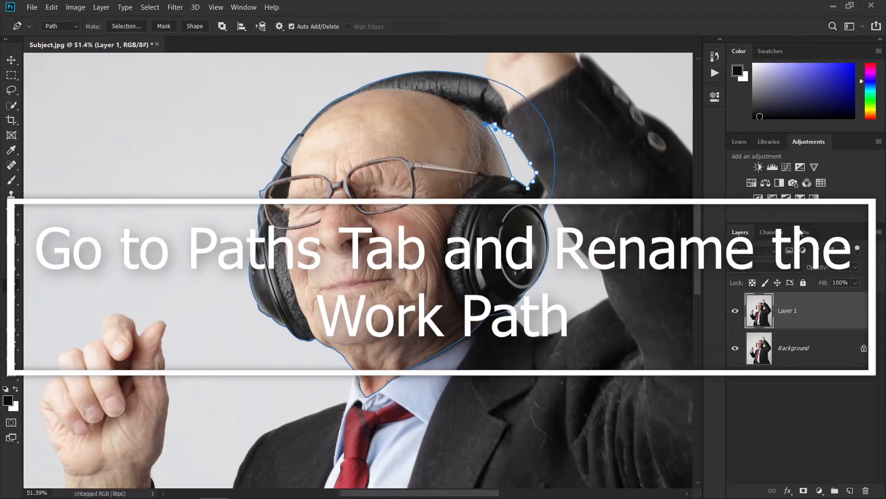
- Save the work path under the name Face
left_click(803, 232)
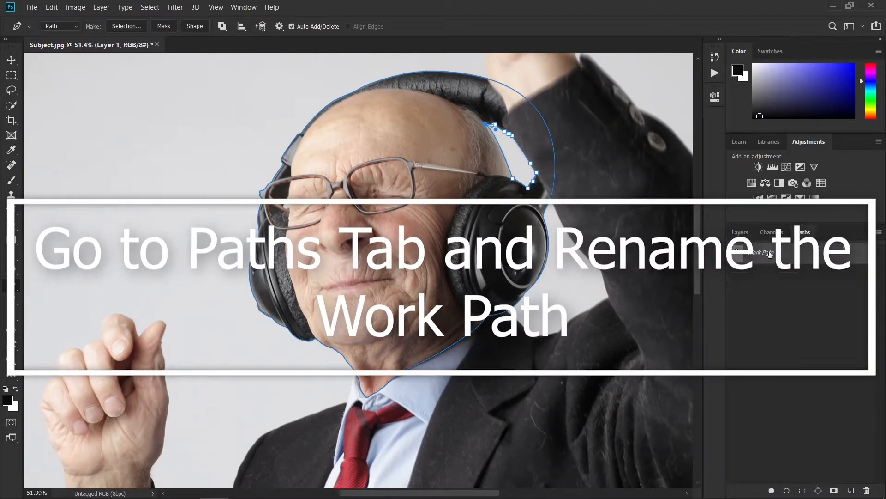
left_click(741, 232)
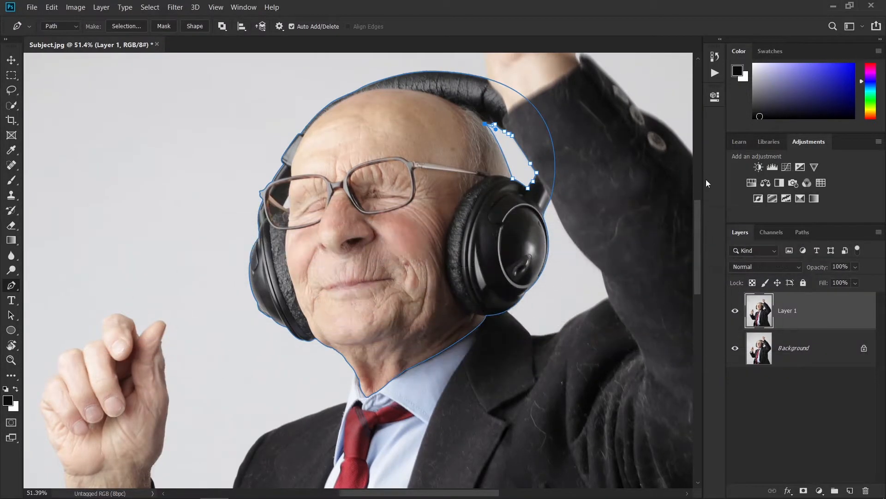
left_click(802, 232)
double_click(764, 253)
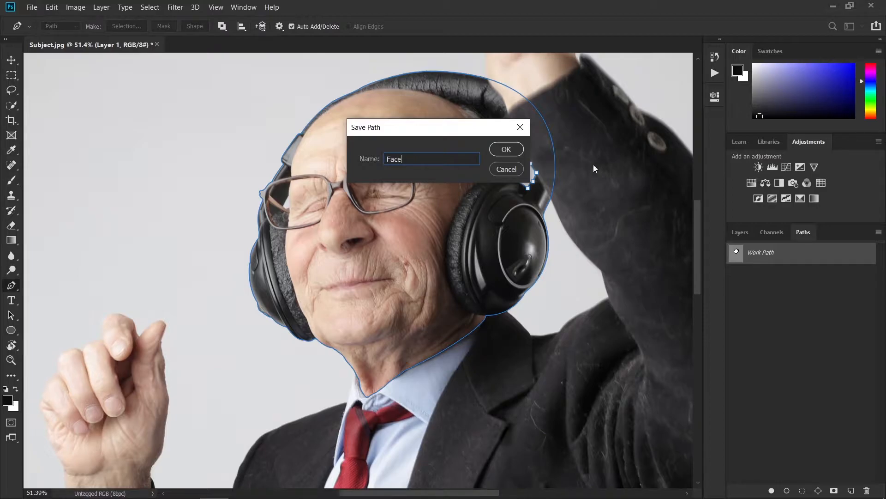
left_click(520, 147)
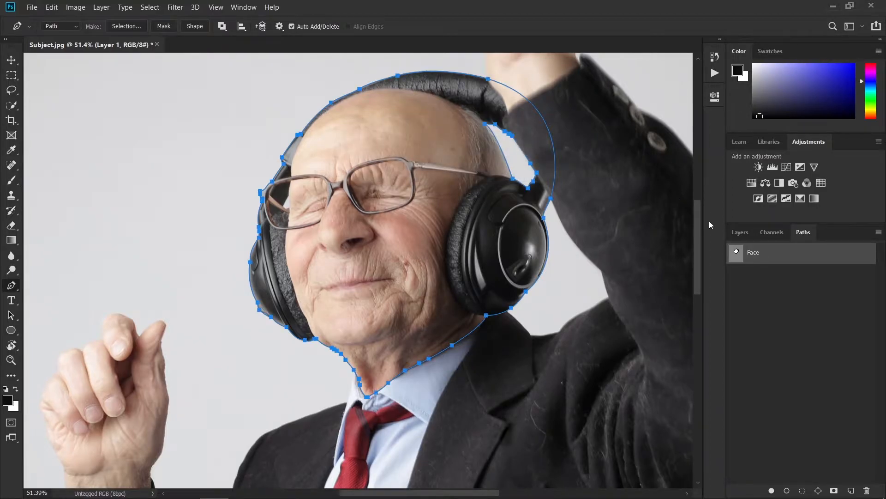
- Load the Face path as a selection and copy that area of Layer 1 to a new layer
left_click(736, 253, "ctrl")
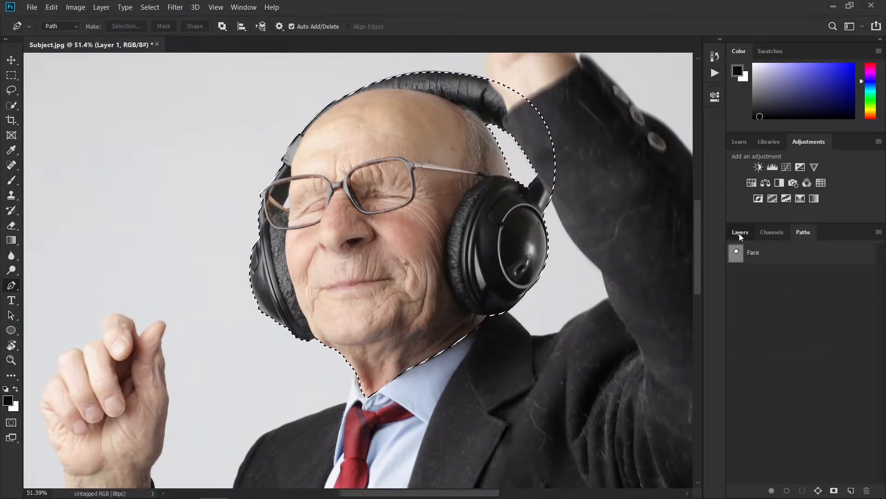
left_click(739, 234)
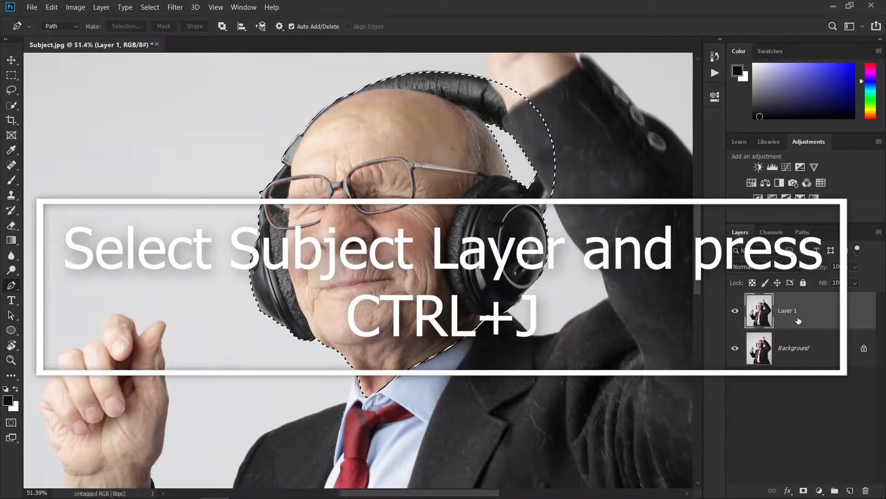
key("ctrl+j")
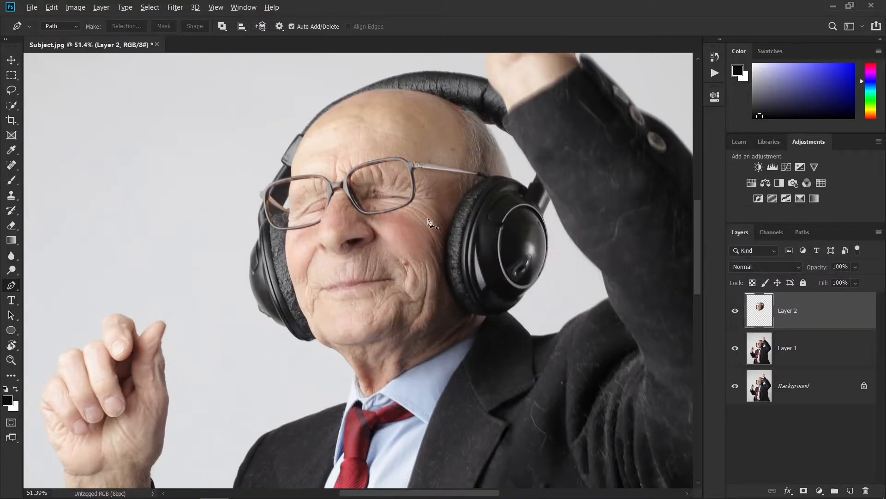
- Free-transform the head copy, scaling it to 120.89% and moving it back over the neck
scroll(429, 223, "down", 3)
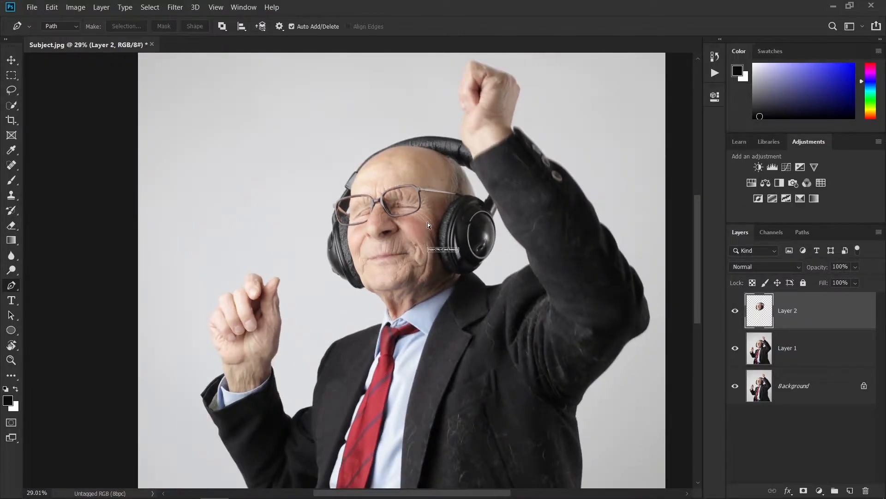
key("ctrl+t")
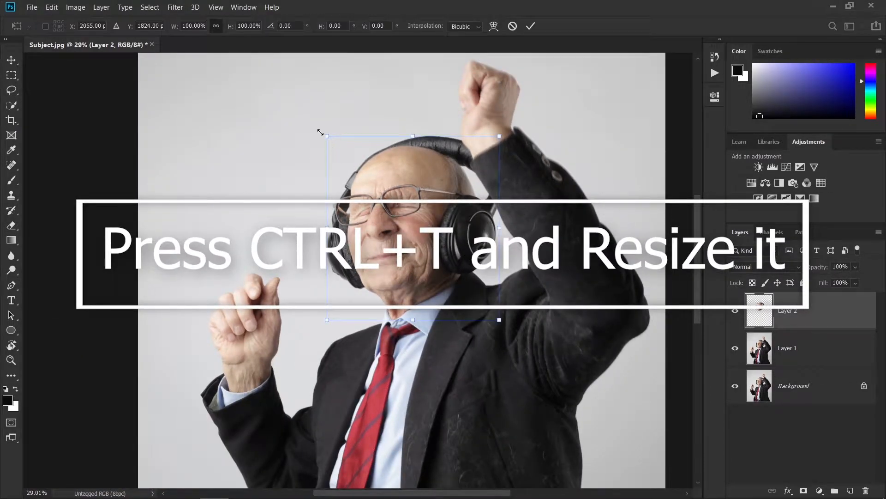
left_click_drag(325, 137, 290, 94)
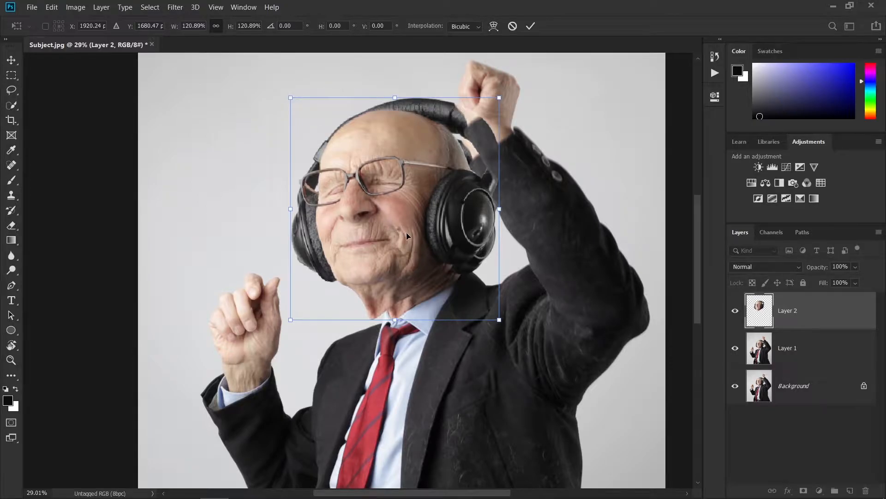
left_click_drag(411, 238, 428, 241)
scroll(412, 245, "up", 3)
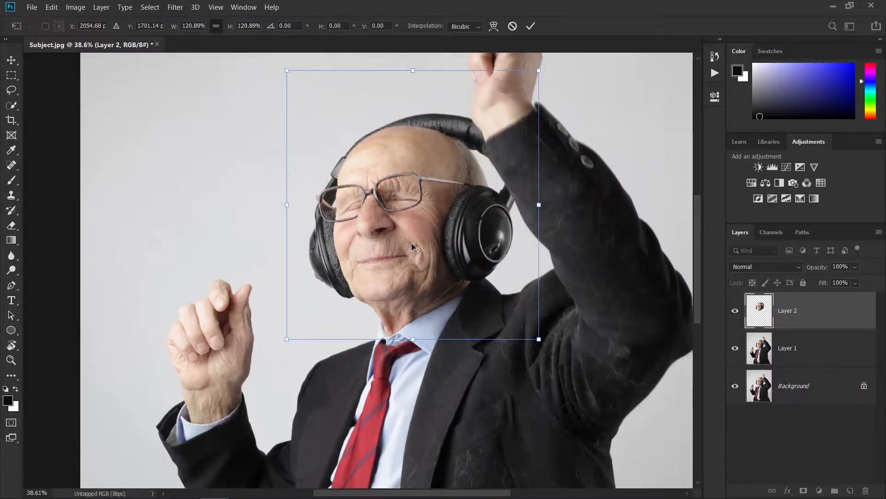
- Enlarge the head copy further to 128.73%
scroll(413, 247, "down", 5)
scroll(412, 248, "down", 1)
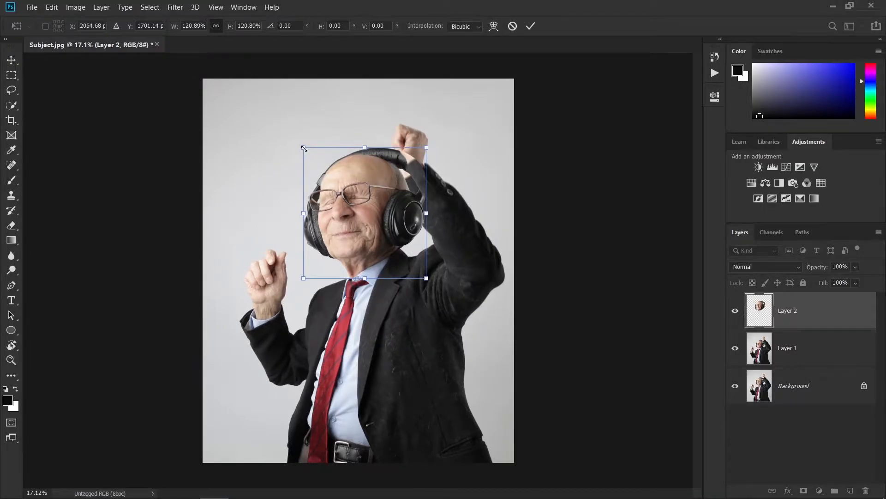
left_click_drag(304, 148, 294, 140)
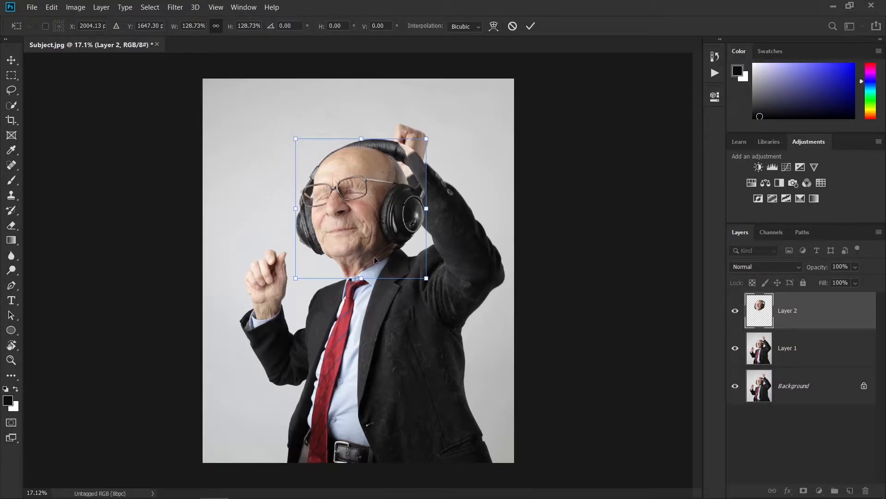
- Lower the head copy layer's opacity to 43% to see the original neck beneath it
scroll(374, 256, "up", 8)
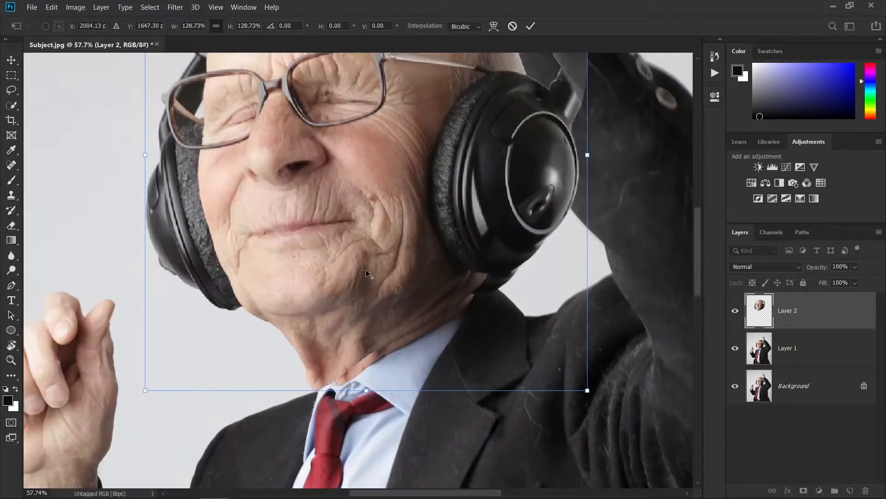
scroll(368, 273, "up", 2)
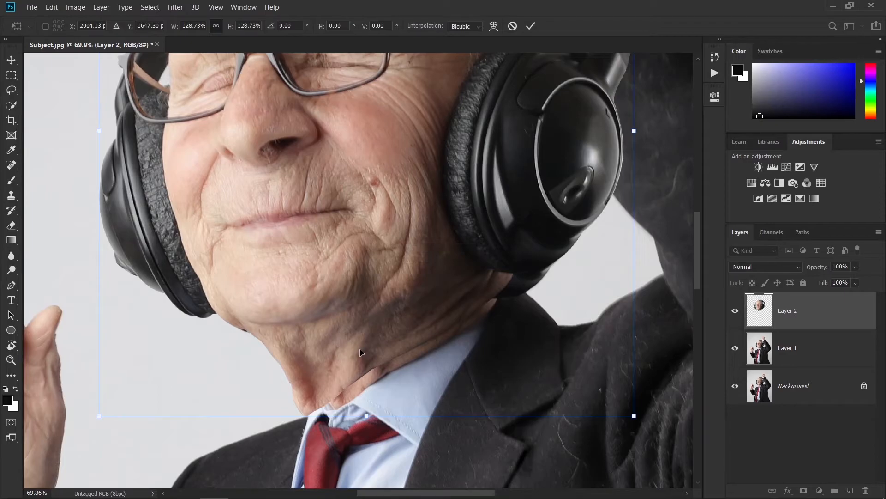
left_click_drag(796, 273, 785, 272)
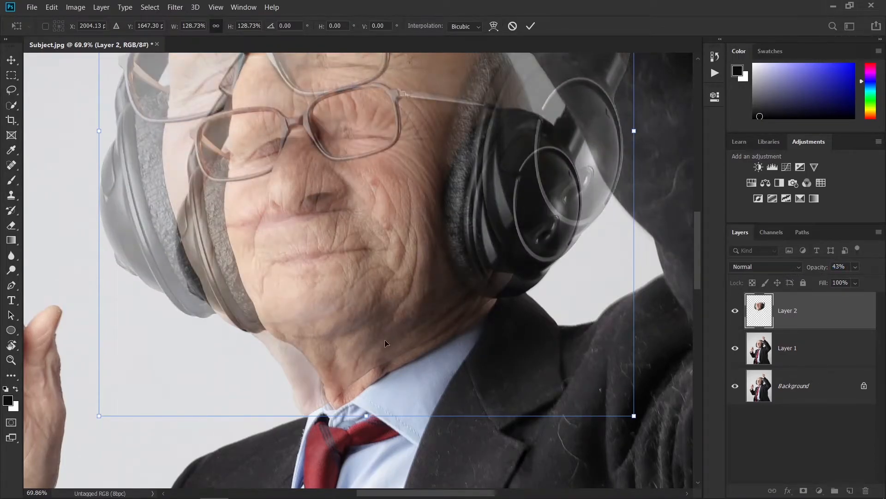
- Warp the head copy, pulling its lower edge and neck area to line up with the original neck and shirt collar
right_click(367, 352)
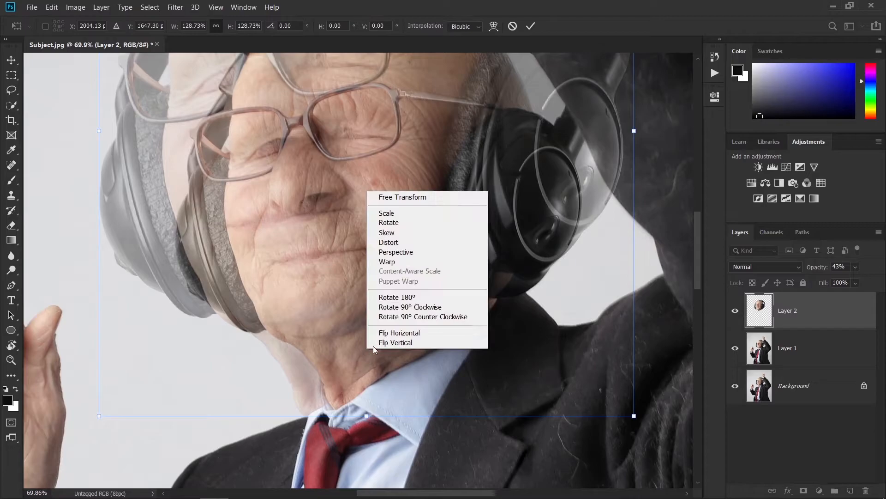
left_click(390, 264)
left_click_drag(286, 413, 358, 395)
scroll(333, 406, "up", 2)
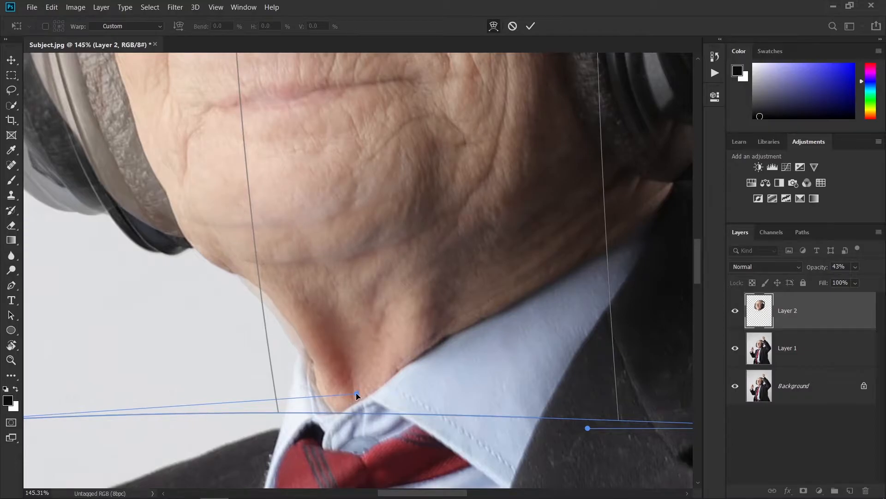
left_click_drag(451, 311, 333, 312)
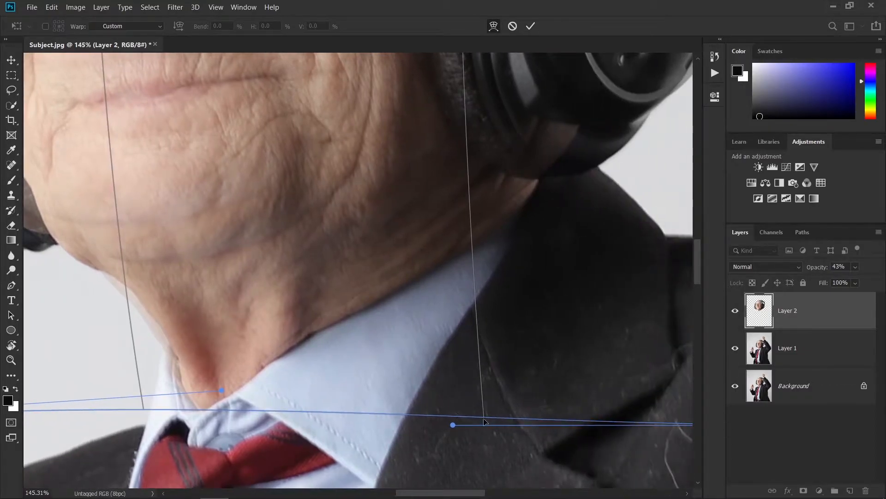
left_click_drag(484, 418, 483, 441)
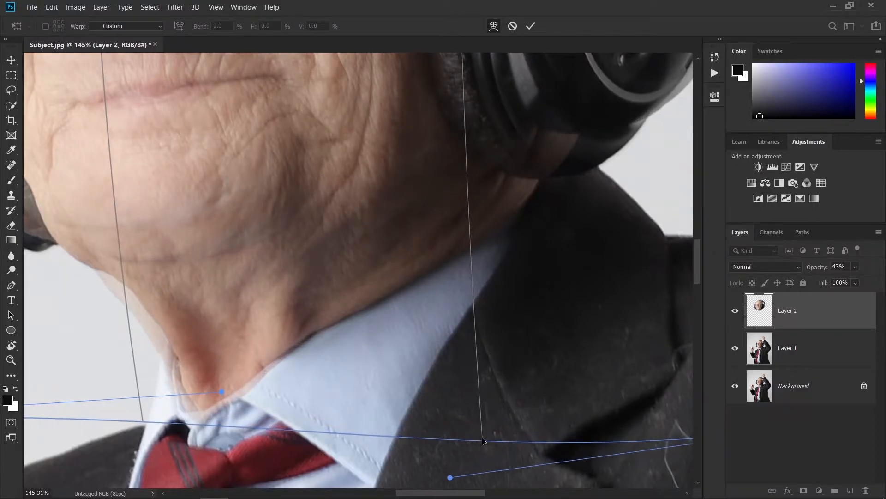
scroll(491, 306, "down", 3)
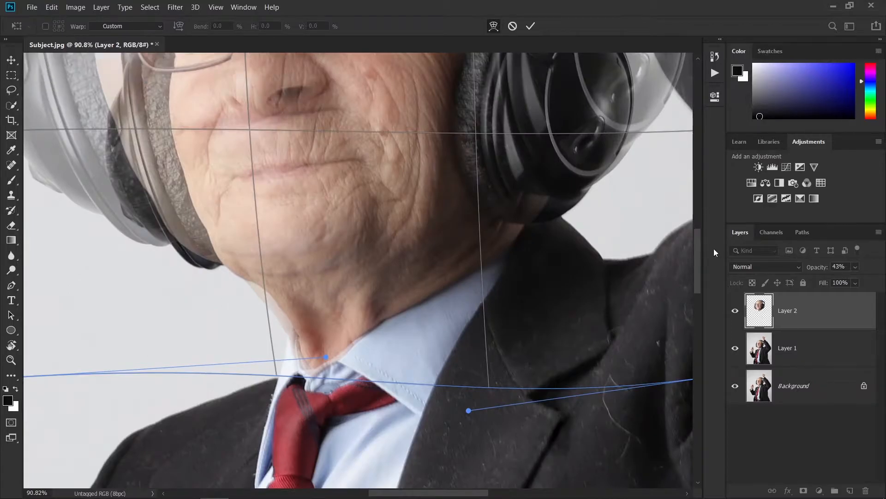
- Restore the head copy layer's opacity to 100% and apply the warp, checking how the neck meets the collar
left_click_drag(813, 269, 866, 271)
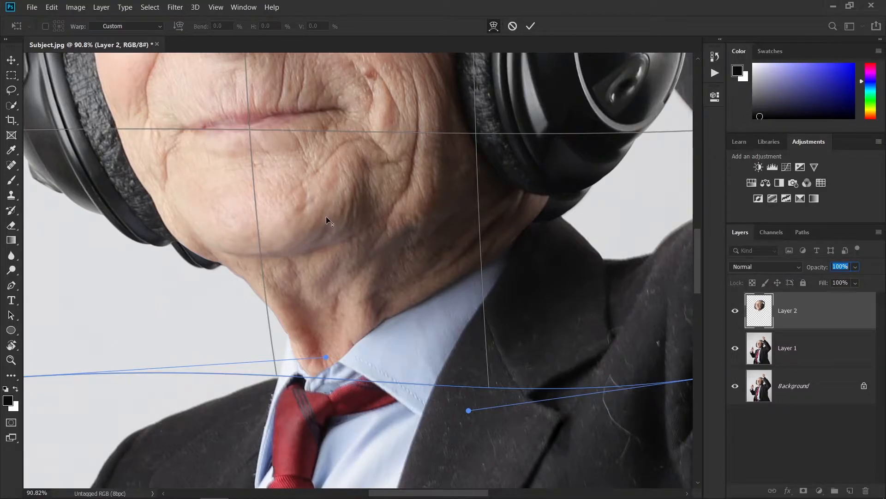
key("p")
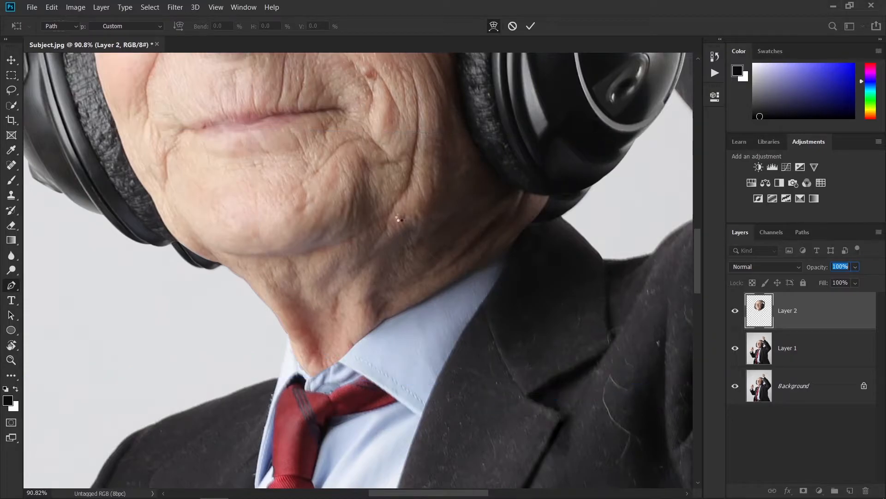
scroll(326, 194, "down", 4)
left_click_drag(332, 188, 396, 311)
scroll(396, 314, "down", 4)
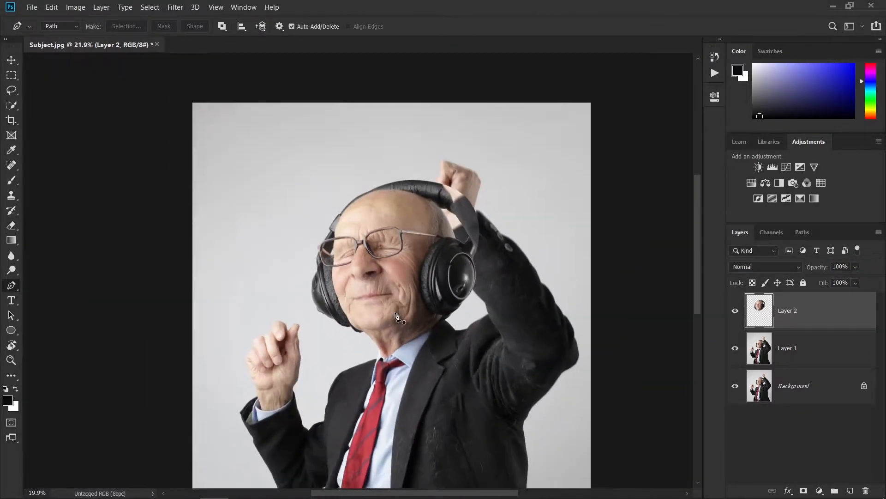
scroll(396, 315, "up", 6)
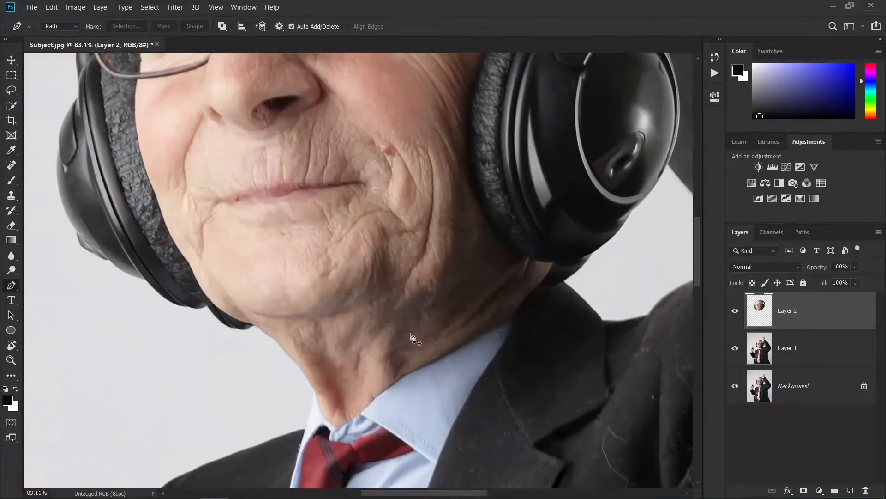
scroll(412, 338, "up", 2)
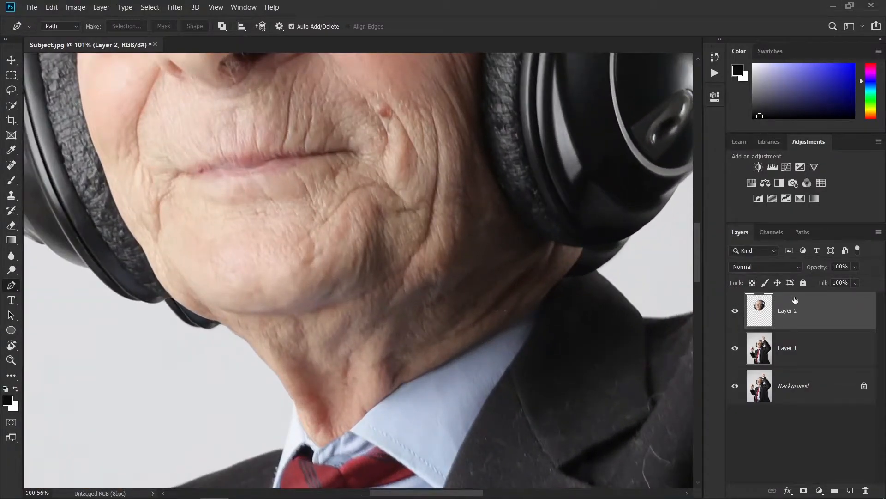
scroll(388, 289, "down", 5)
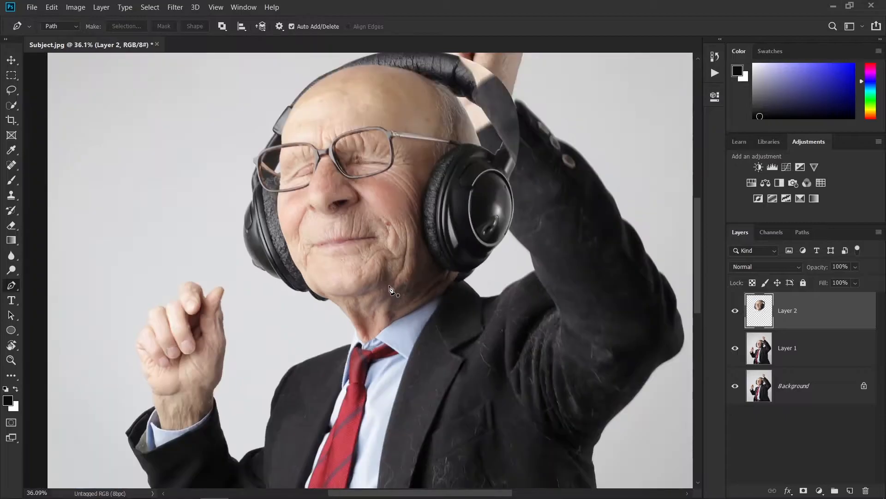
- Add a layer mask to Layer 2 and lower the layer's opacity to 22%
key("v")
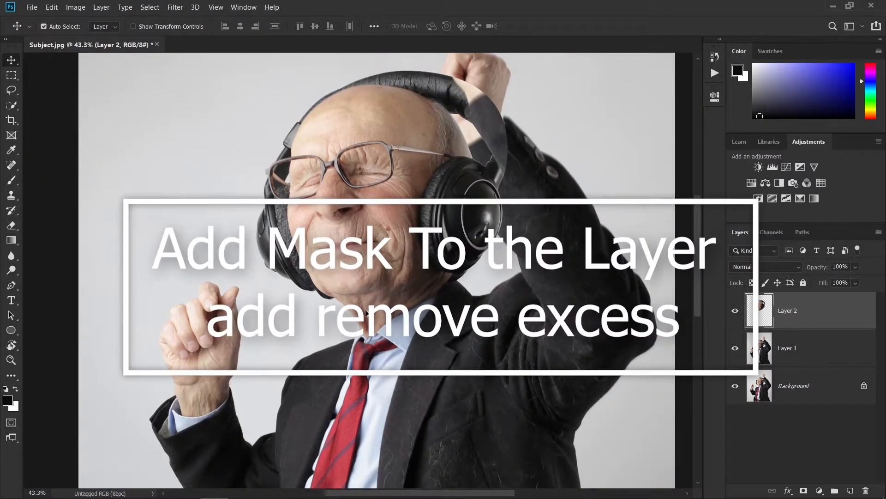
scroll(371, 312, "up", 4)
left_click(803, 491)
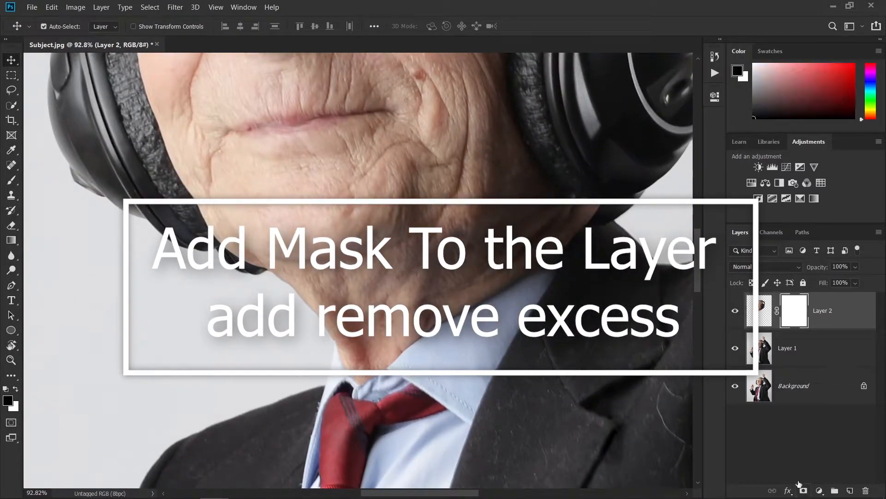
left_click_drag(816, 270, 837, 270)
scroll(412, 358, "up", 6)
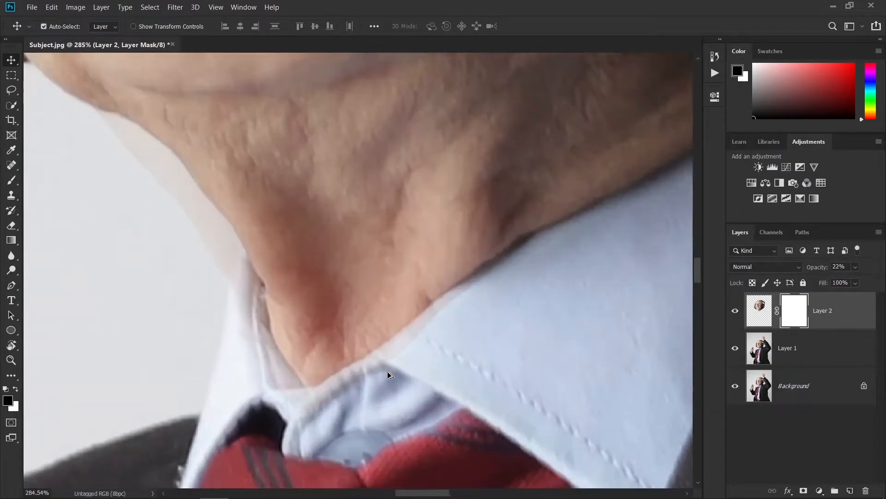
- Paint black on Layer 2's mask with a 32 px soft brush along the shirt collar to hide the excess neck
key("b")
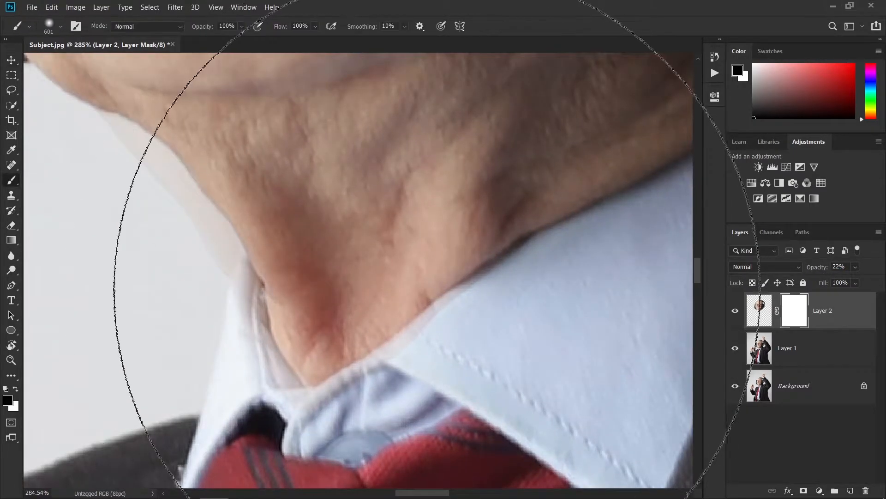
left_click_drag(439, 293, 227, 302)
left_click_drag(424, 311, 237, 317)
mouse_move(389, 311)
left_mouse_down()
mouse_move(359, 316)
mouse_move(365, 392)
left_mouse_up()
scroll(479, 280, "up", 4)
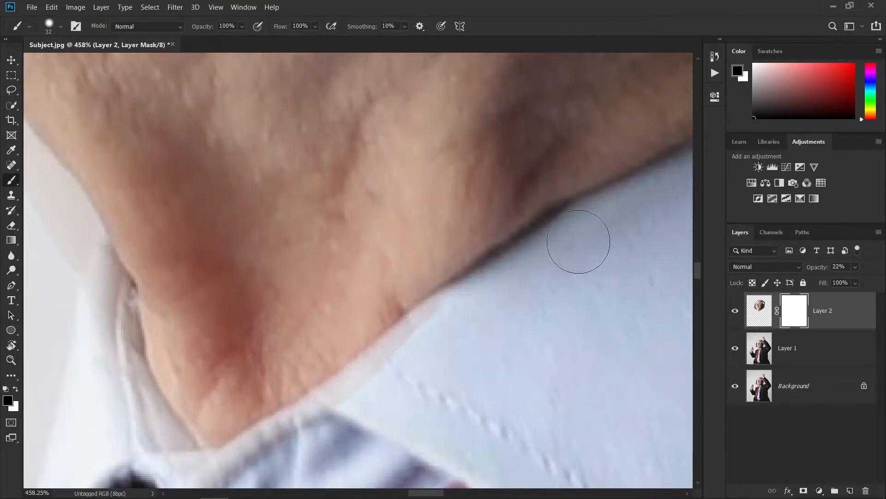
left_click_drag(337, 416, 467, 312)
mouse_move(305, 464)
left_mouse_down()
mouse_move(497, 284)
mouse_move(571, 233)
left_mouse_up()
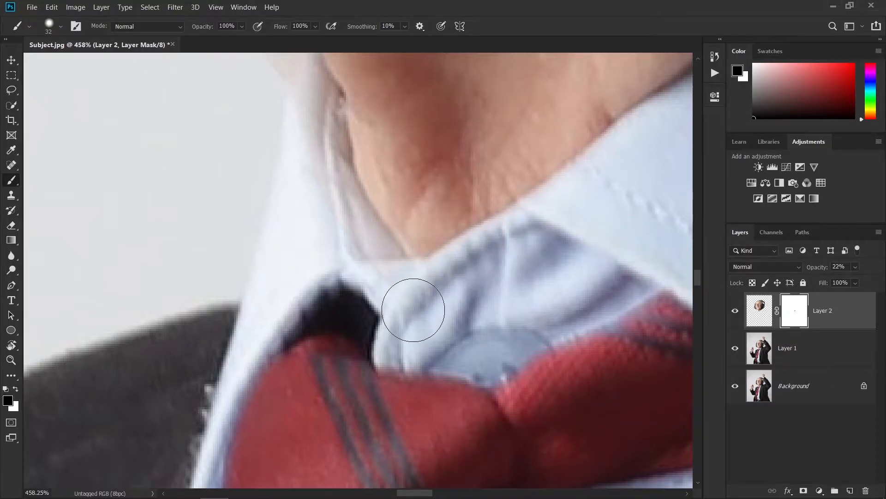
left_click_drag(411, 262, 415, 331)
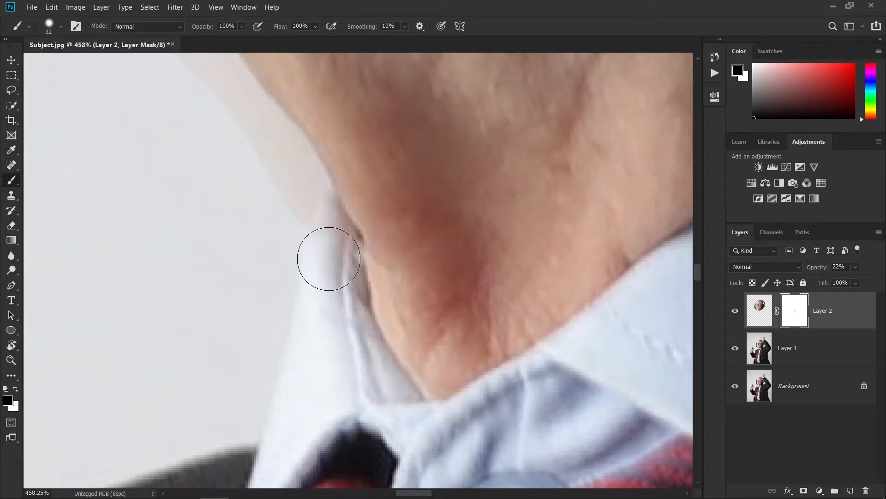
- Mask out the excess skin along the outer edge of the neck above the collar, reducing the brush to 13 px
mouse_move(327, 215)
left_mouse_down()
mouse_move(497, 298)
mouse_move(441, 275)
left_mouse_up()
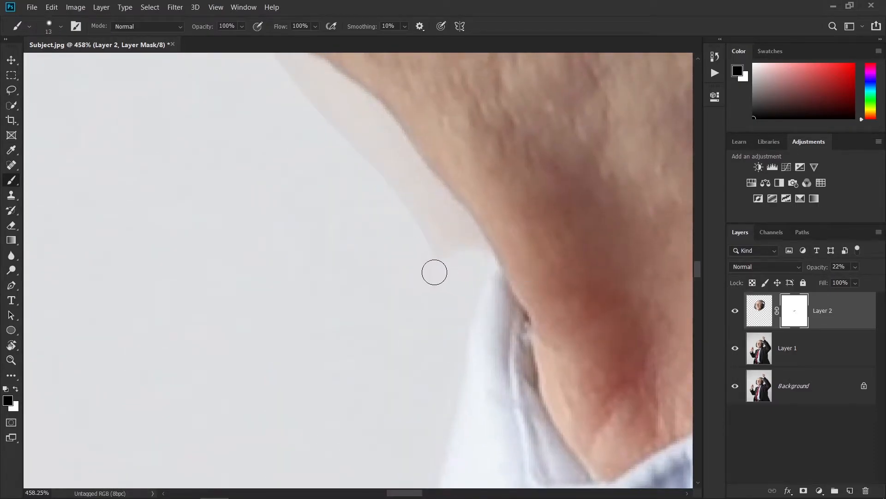
left_click_drag(409, 226, 412, 301)
mouse_move(374, 187)
left_mouse_down()
mouse_move(424, 231)
mouse_move(487, 267)
mouse_move(457, 239)
left_mouse_up()
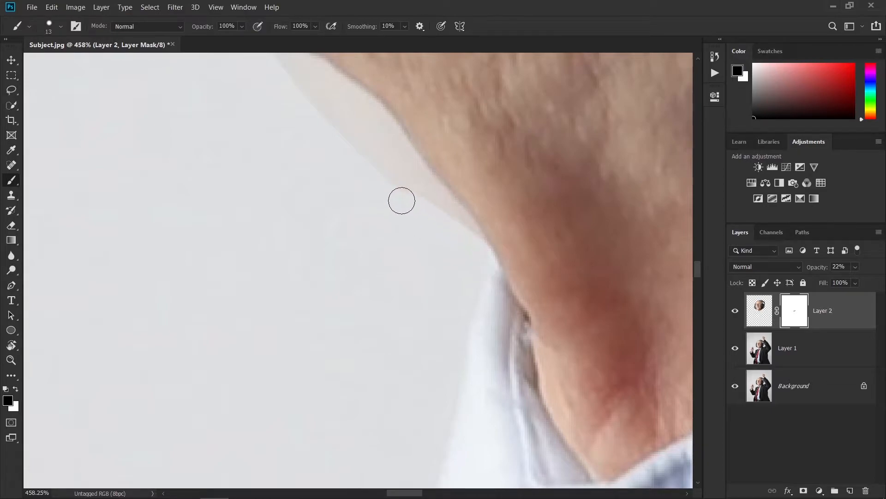
- Return Layer 2's opacity to 100%, then hide it and select Layer 1
scroll(411, 245, "down", 5)
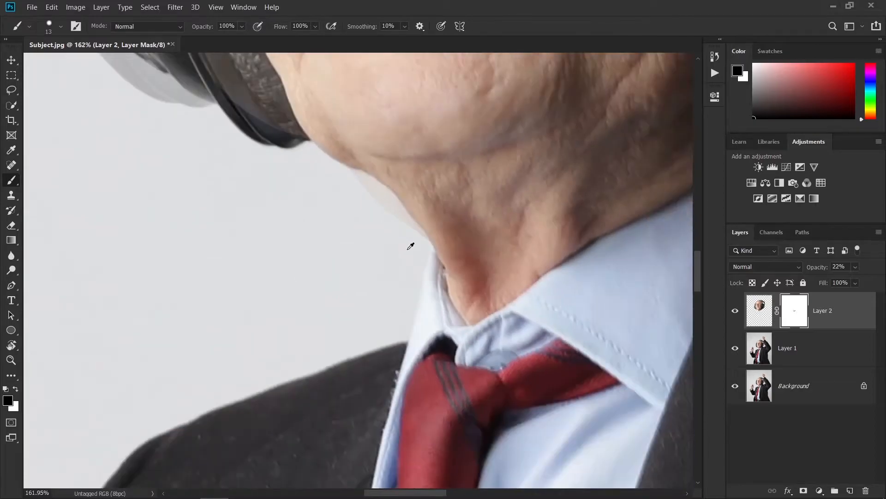
scroll(354, 189, "down", 2)
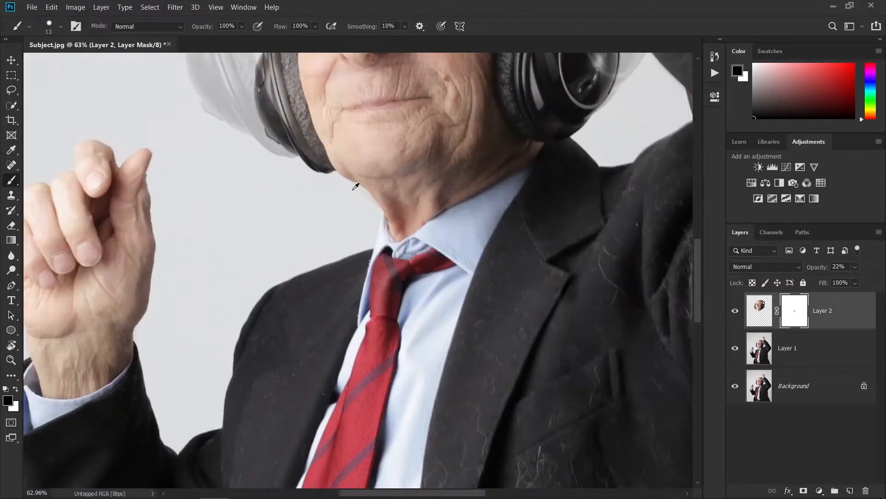
left_click_drag(811, 268, 880, 276)
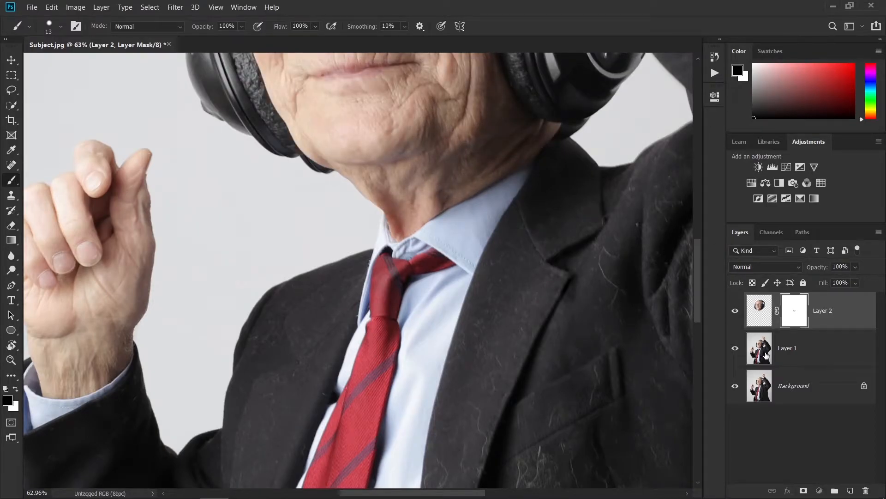
left_click(765, 354)
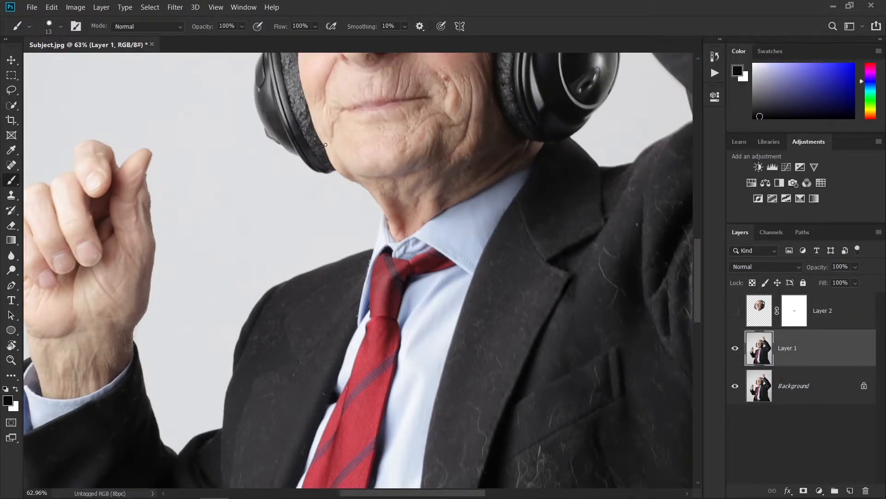
- Compare the original head on Layer 1 with the enlarged copy, examining the jaw, neck and headphone edges
scroll(308, 159, "up", 5)
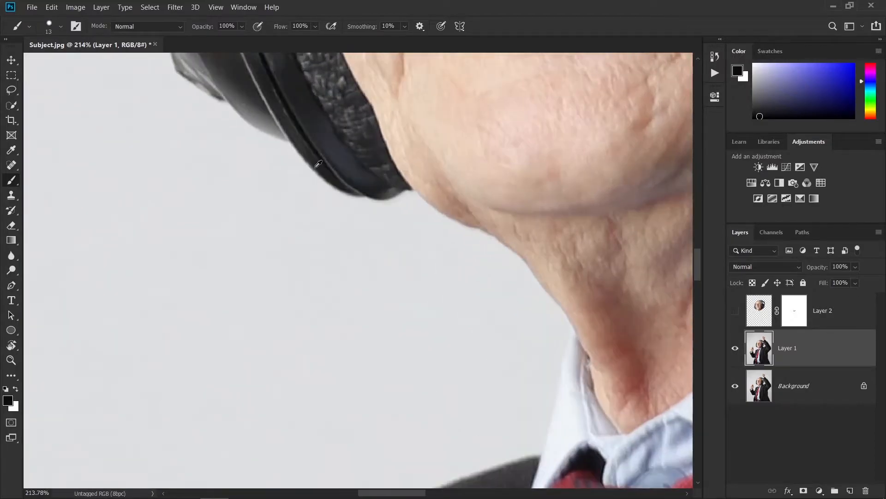
scroll(318, 164, "down", 1)
left_click(736, 311)
scroll(534, 224, "down", 5)
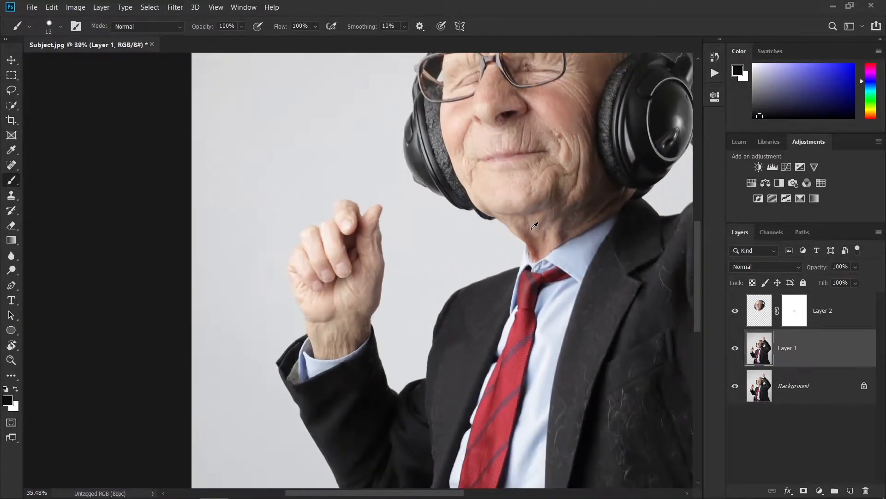
scroll(534, 225, "down", 1)
left_click_drag(534, 226, 528, 304)
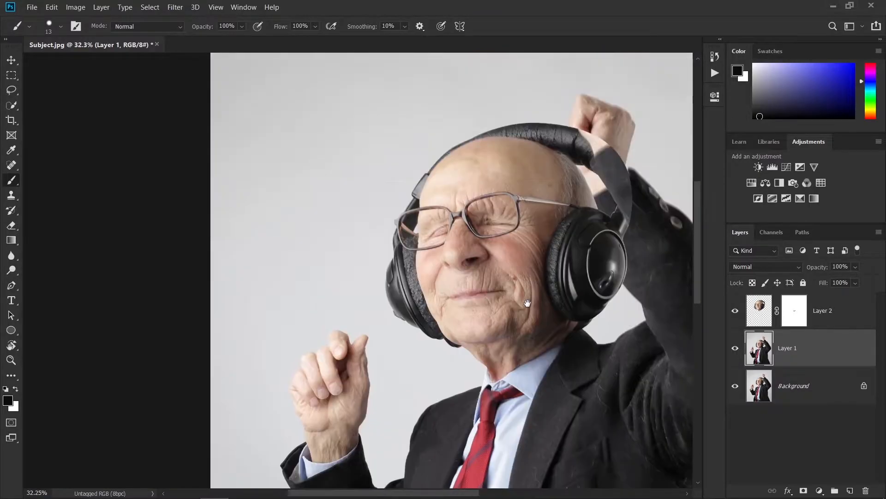
scroll(511, 374, "up", 4)
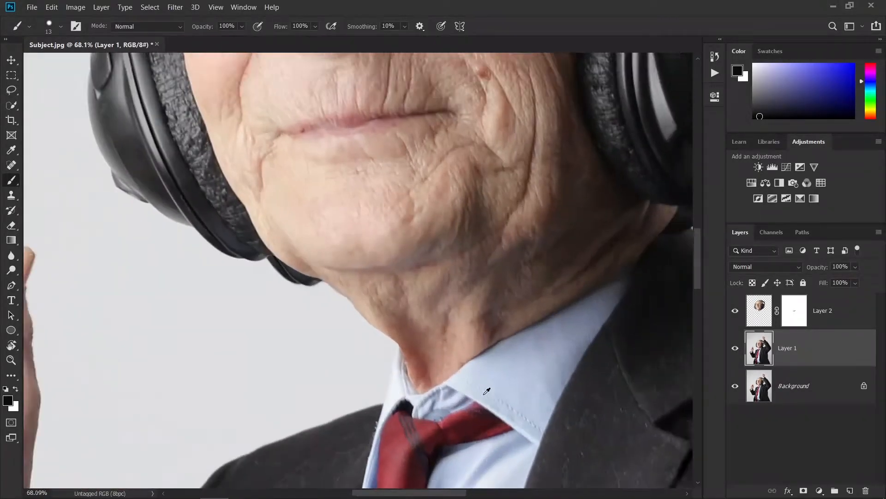
scroll(498, 339, "down", 3)
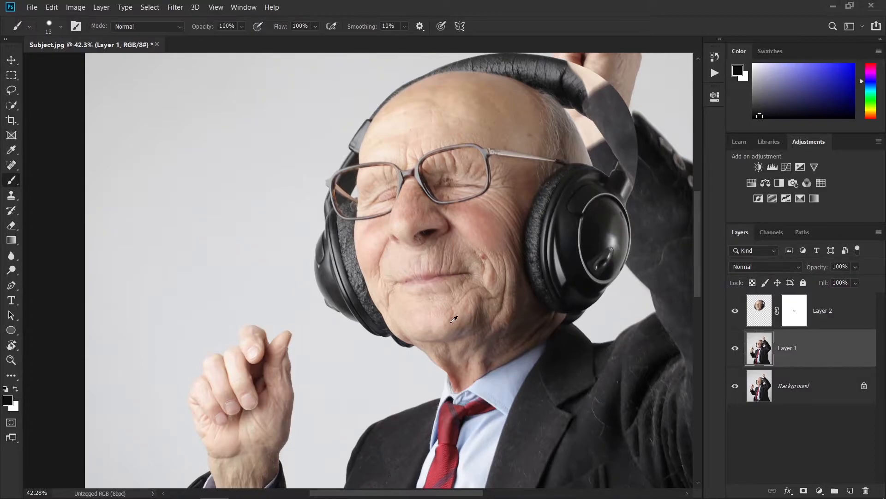
scroll(402, 338, "up", 5)
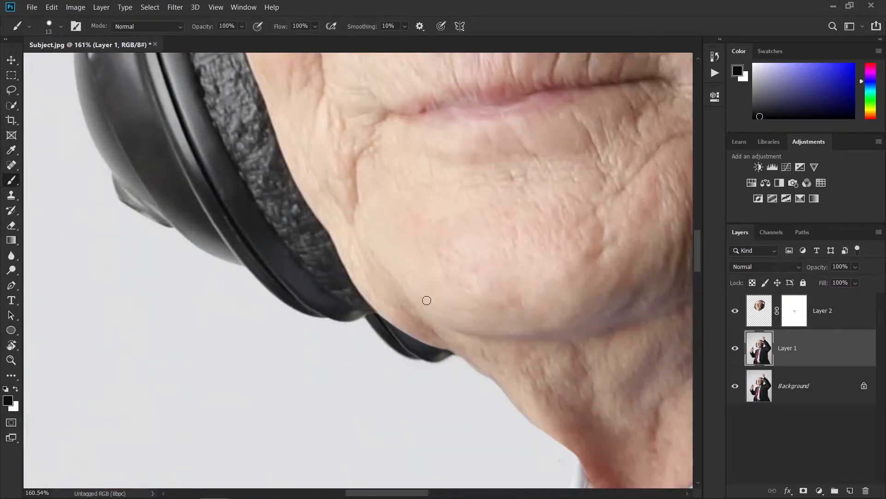
- Hide Layer 2 and paint sampled backdrop grey over the original earcup and jaw edge on Layer 1 with a 104 px soft brush
left_click(737, 311)
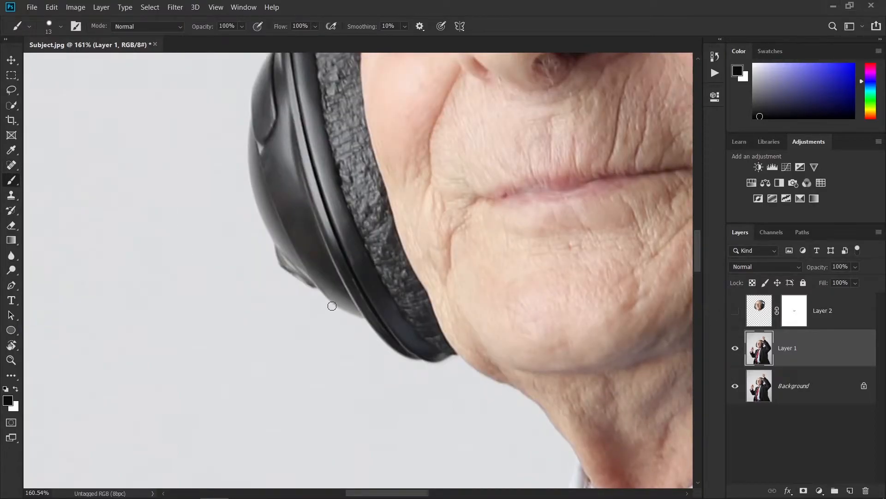
left_click(386, 344, "alt")
mouse_move(390, 352)
left_mouse_down()
mouse_move(397, 343)
mouse_move(420, 356)
mouse_move(340, 267)
mouse_move(361, 312)
mouse_move(278, 232)
mouse_move(321, 269)
mouse_move(318, 251)
left_mouse_up()
mouse_move(355, 299)
left_mouse_down()
mouse_move(414, 352)
mouse_move(197, 62)
mouse_move(279, 232)
left_mouse_up()
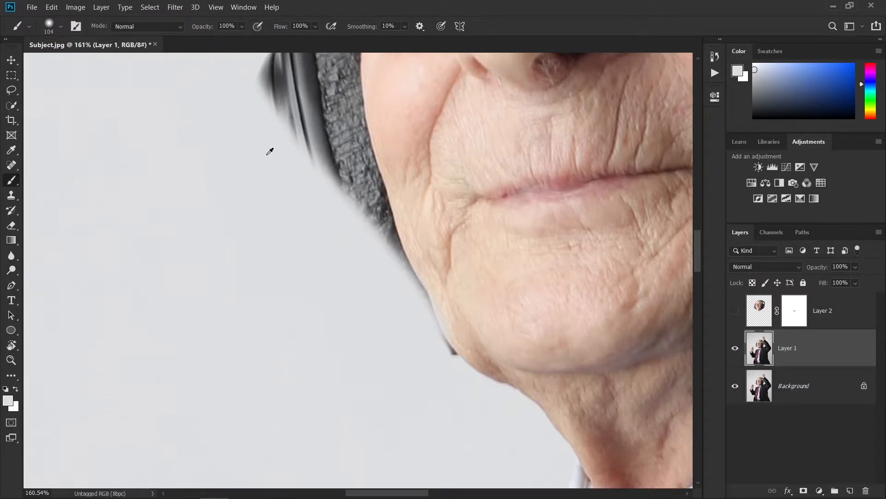
scroll(269, 149, "down", 3, "alt")
mouse_move(358, 267)
left_mouse_down()
mouse_move(355, 236)
mouse_move(333, 205)
left_mouse_up()
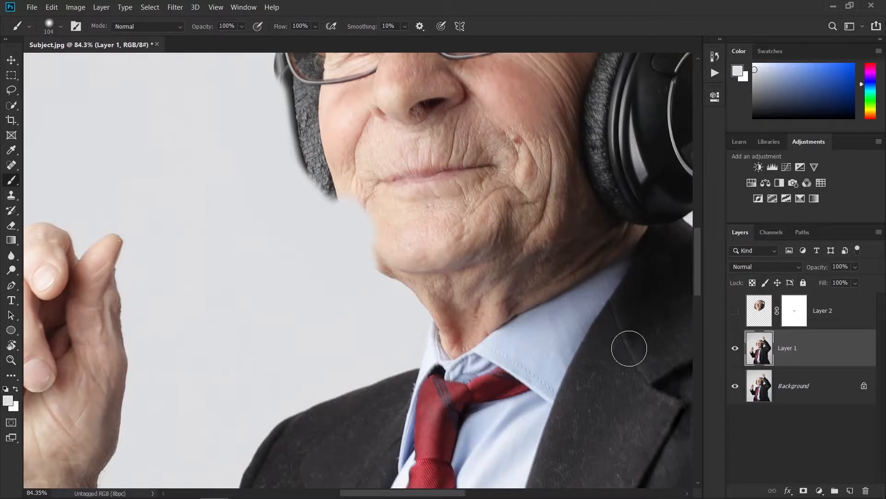
- Paint out the original chin and outer neck edge on Layer 1, checking coverage by the enlarged head and leaving Layer 2 shown
left_click(735, 311)
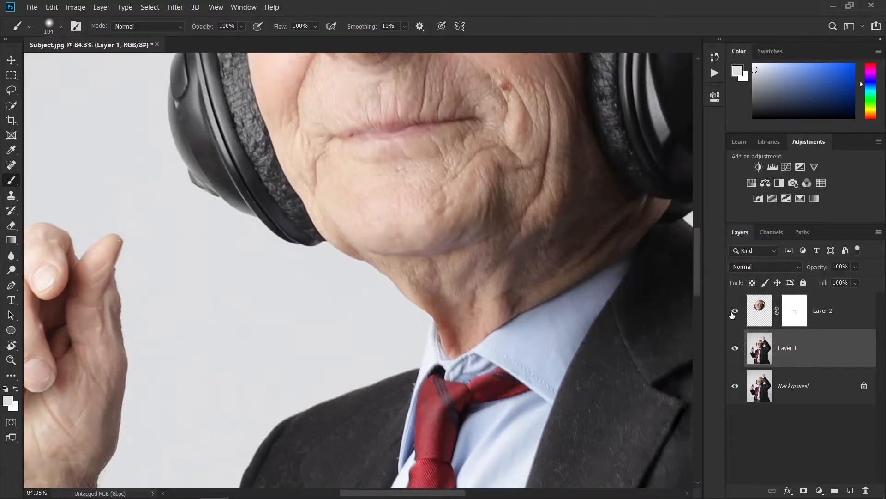
left_click(734, 314)
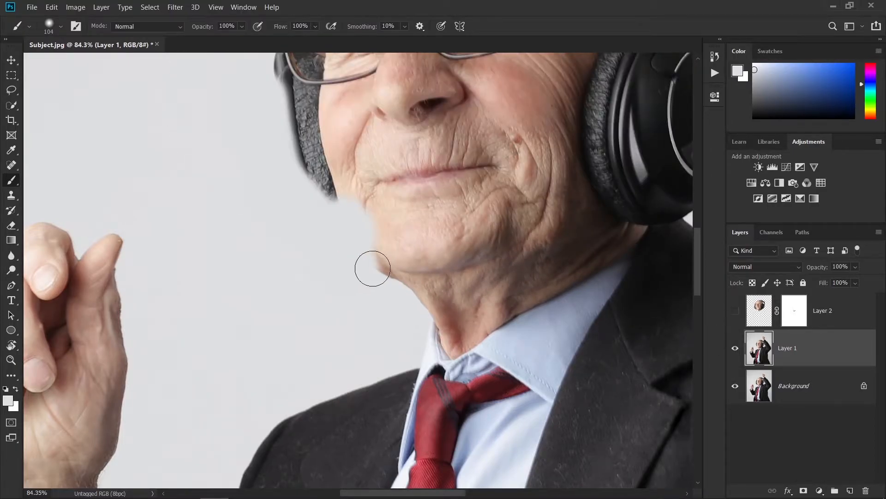
left_click_drag(415, 301, 378, 248)
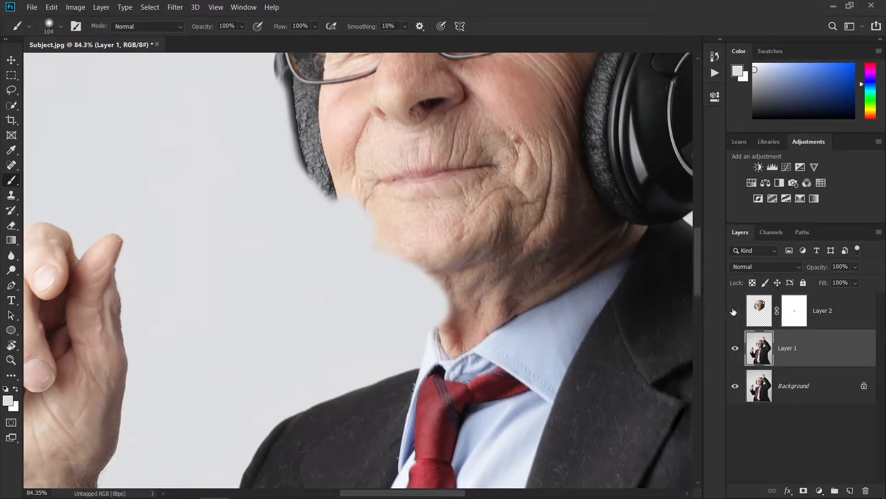
left_click(735, 311)
- Try to paint backdrop grey along the neck edge by the shirt collar on Layer 1, and undo that stroke
left_click_drag(432, 340, 426, 316)
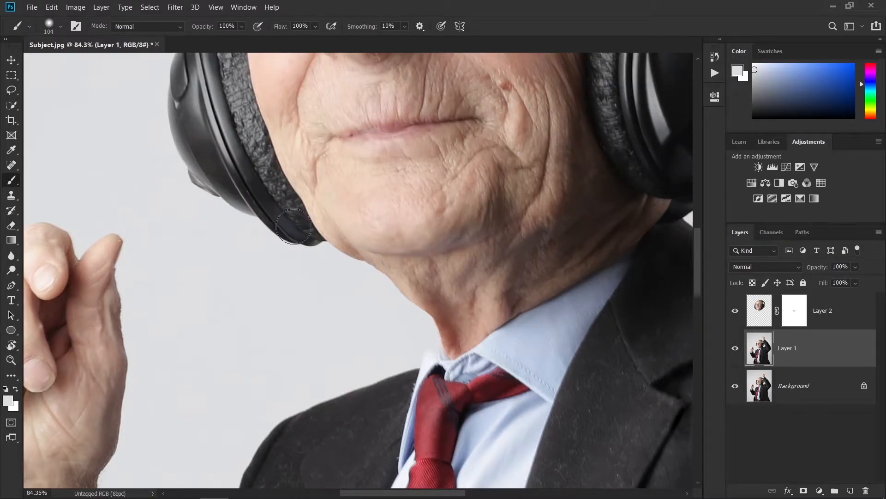
key("ctrl+z")
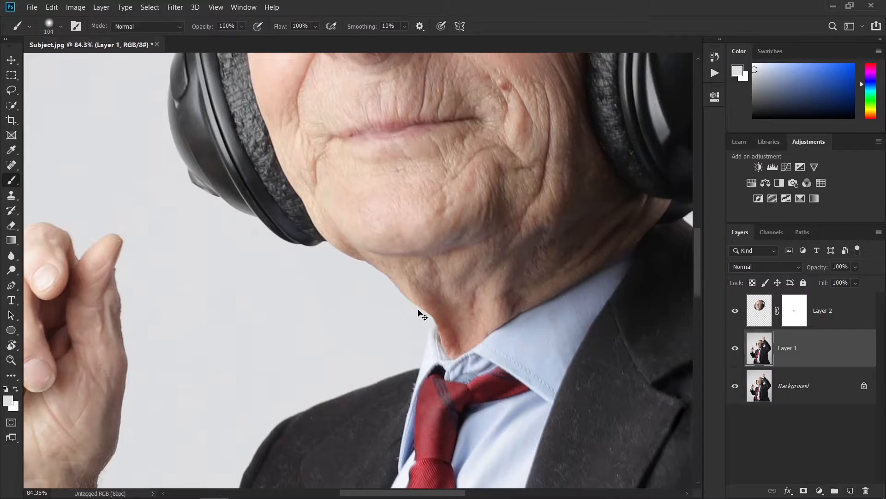
key("ctrl+z")
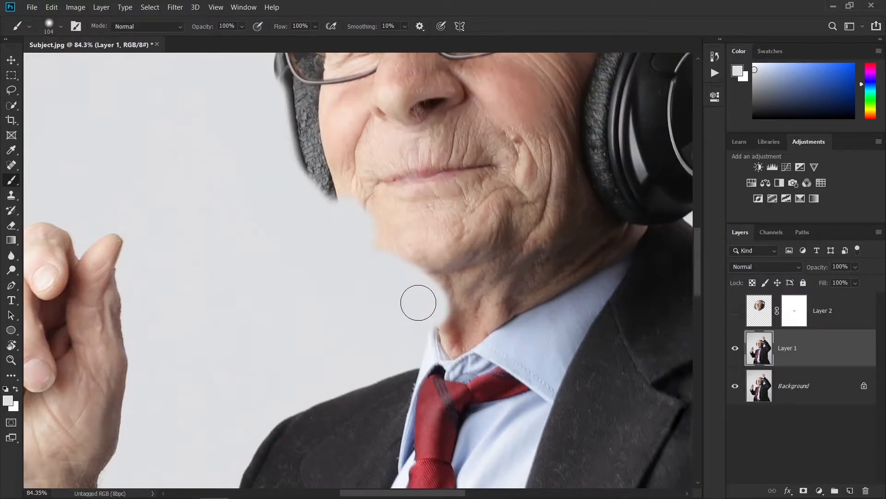
left_click(736, 312)
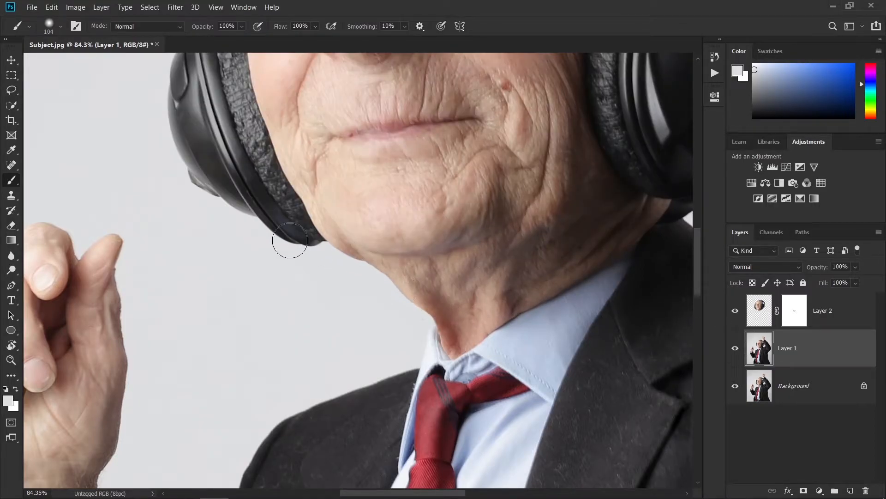
- Check where the enlarged headphones overlap the raised arm, and hide Layer 2 to expose the hand on Layer 1
scroll(212, 161, "down", 4)
left_click_drag(236, 150, 247, 297)
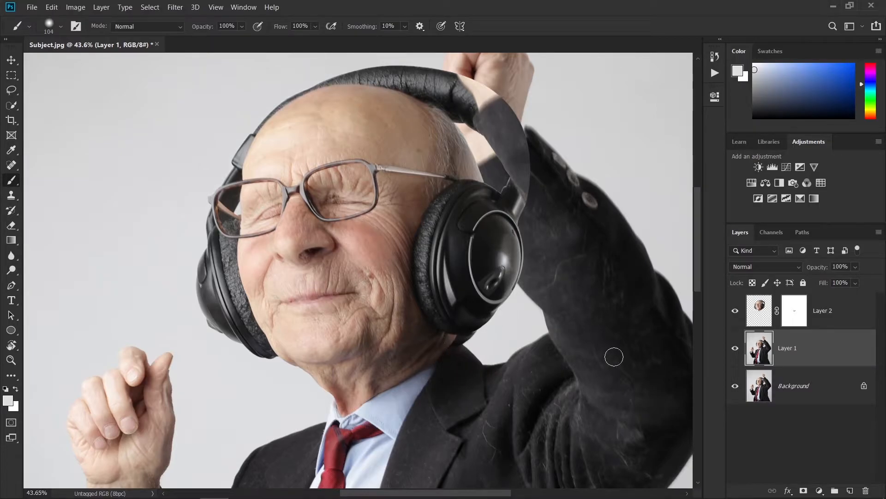
scroll(515, 138, "up", 3)
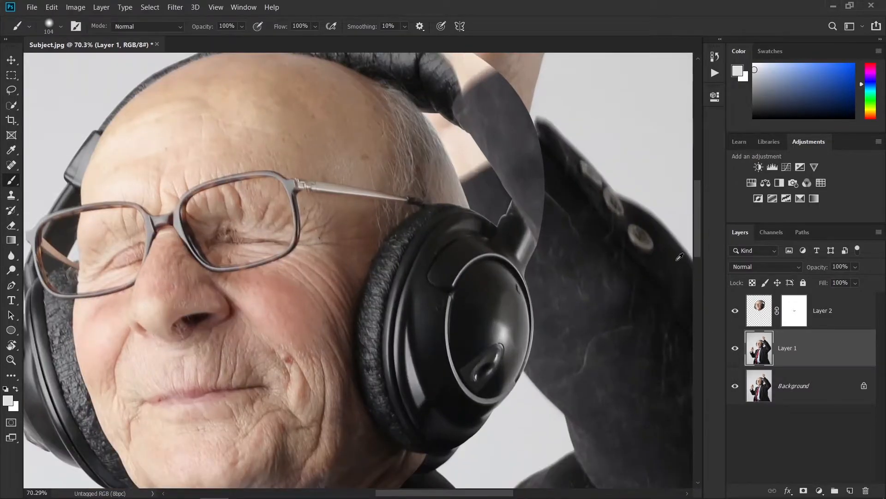
left_click(735, 313)
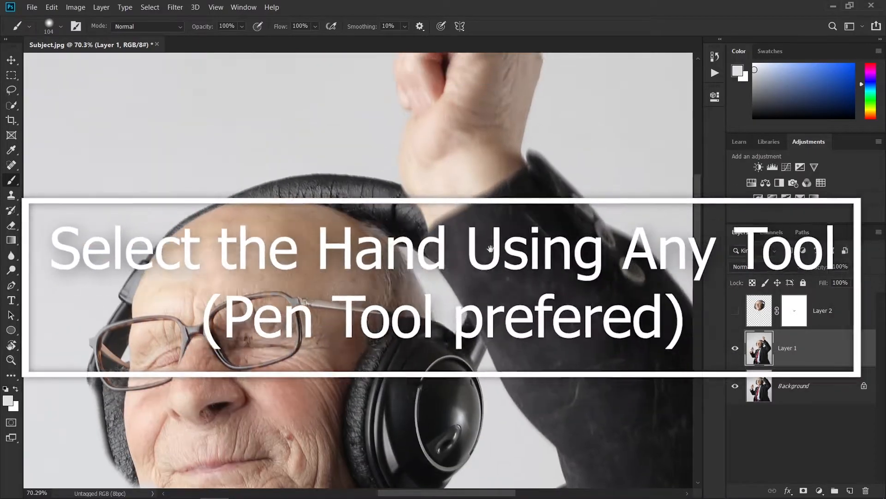
left_click_drag(490, 249, 478, 289)
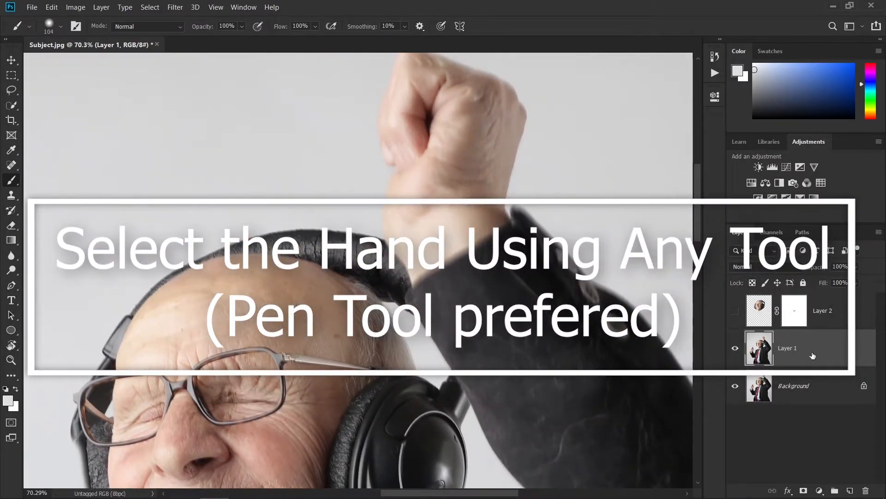
- Start a Pen tool path on the raised sleeve's inner edge beside the earcup and curve it up toward the headphone arm
key("p")
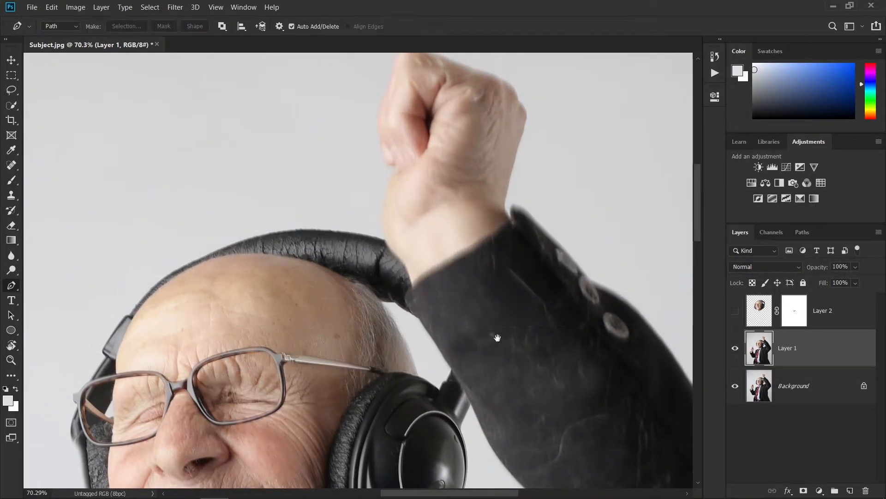
left_click_drag(498, 337, 449, 219)
scroll(442, 141, "down", 3)
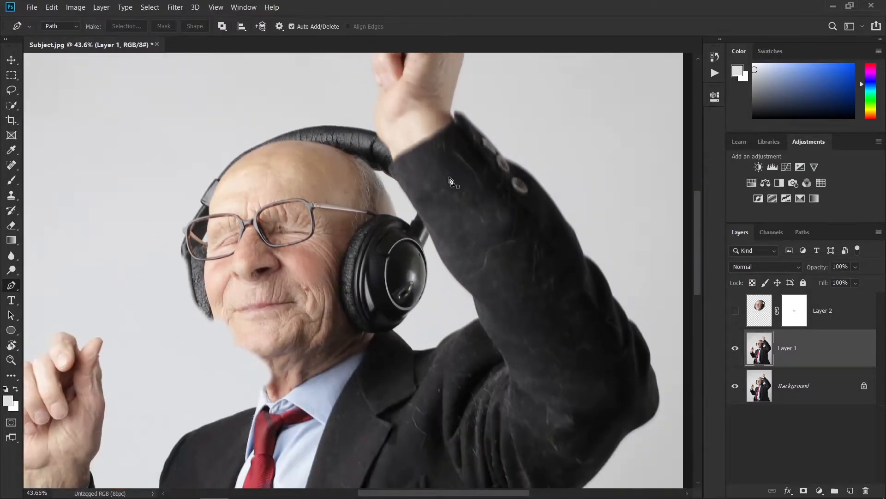
scroll(444, 258, "up", 4)
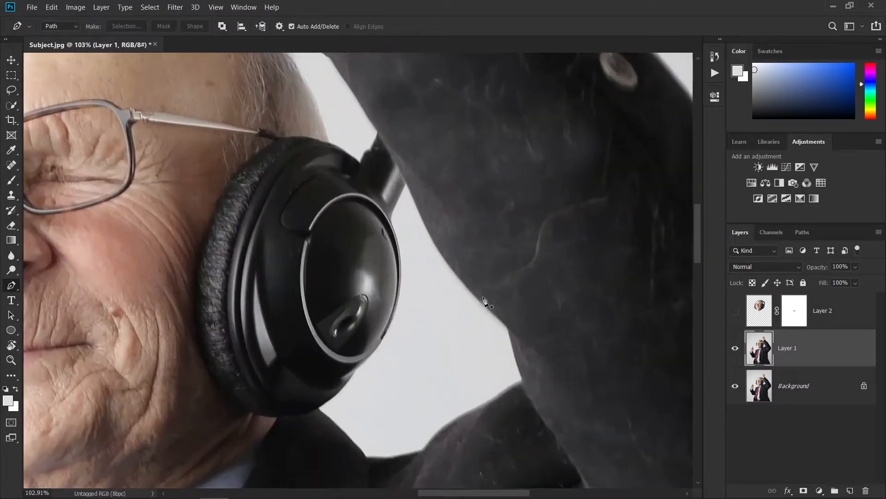
scroll(508, 330, "down", 3)
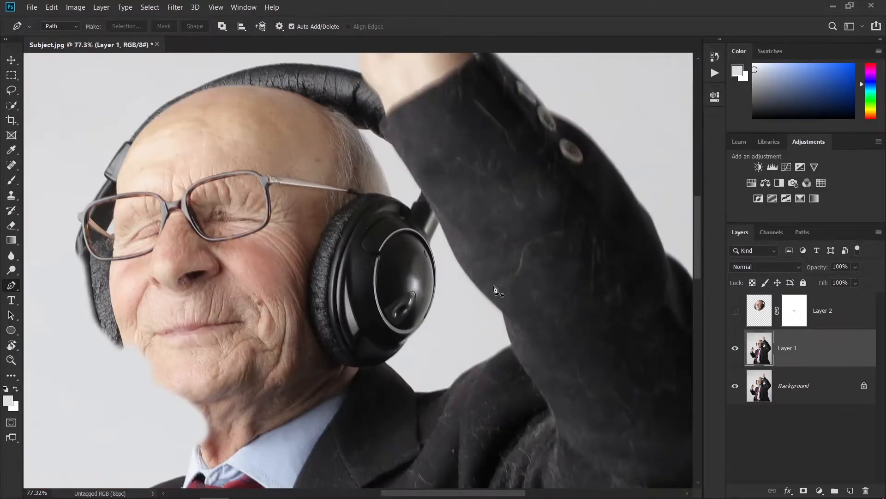
scroll(494, 291, "up", 4)
left_click(510, 332)
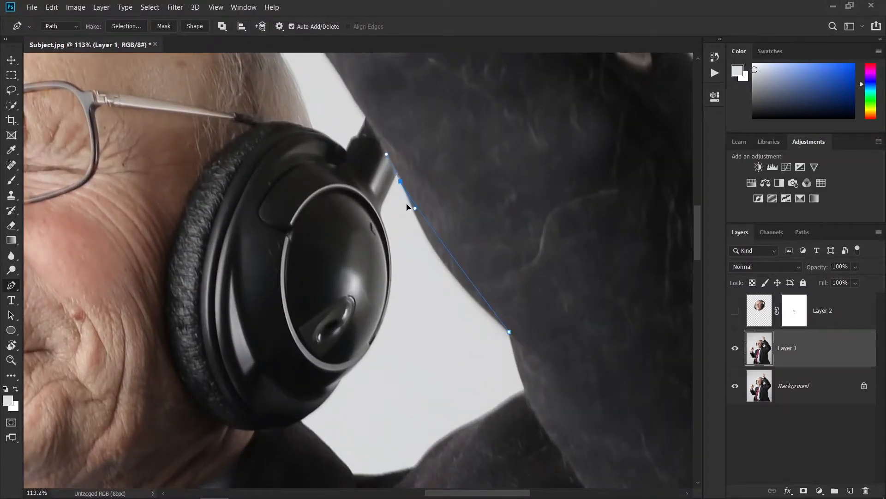
left_click_drag(430, 260, 431, 274)
- Extend the path up the sleeve's inner edge from the headphone arm along the gap behind the head
left_click_drag(439, 158, 584, 334)
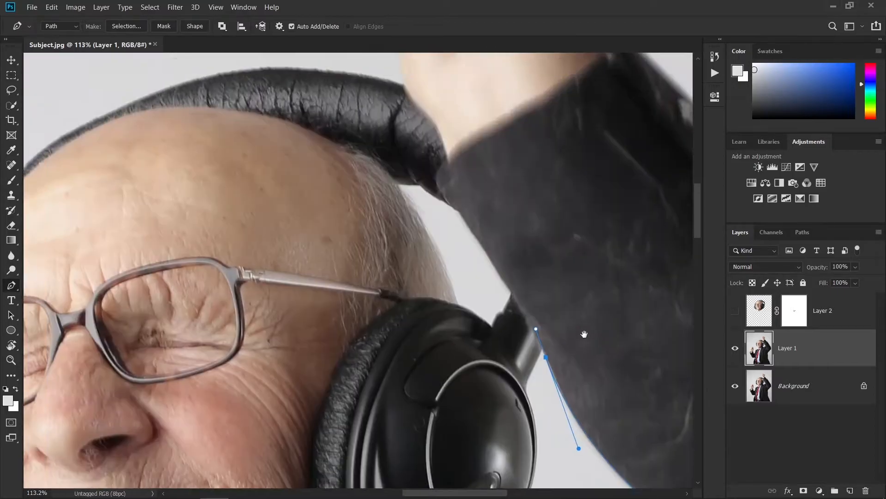
scroll(545, 328, "up", 3)
left_click_drag(480, 256, 473, 250)
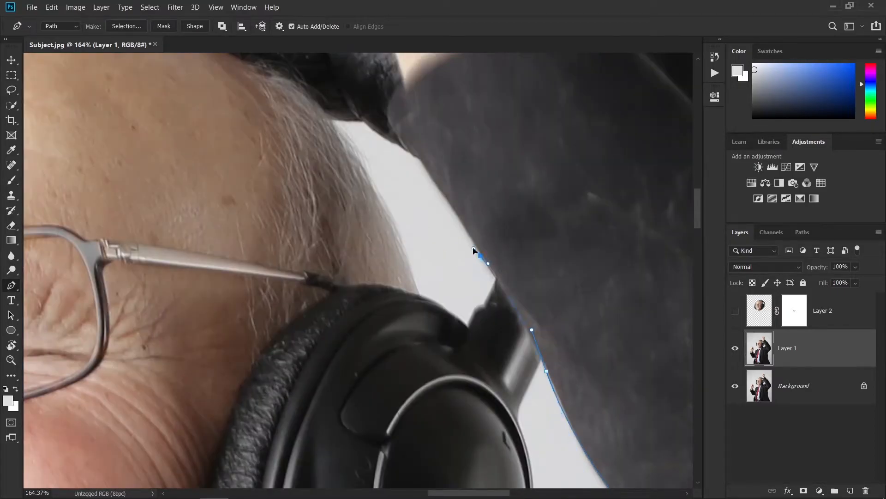
left_click_drag(423, 162, 409, 145)
scroll(456, 204, "up", 4)
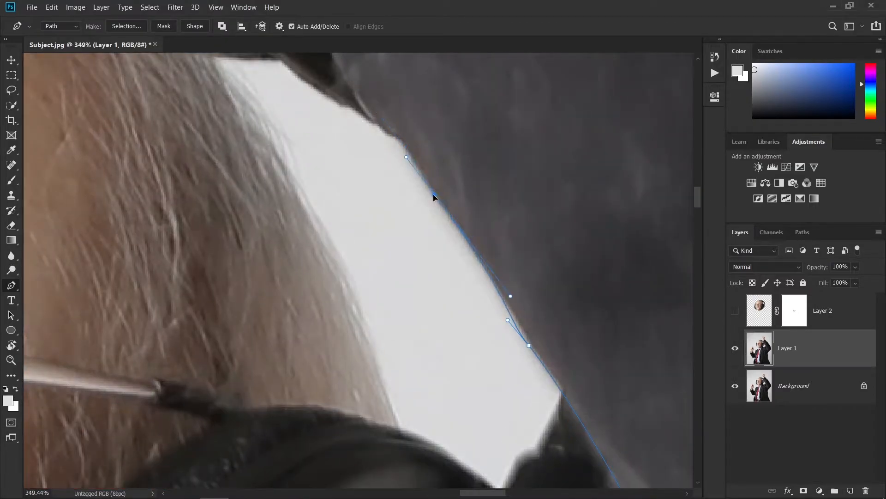
left_click(529, 344)
left_click_drag(447, 233, 611, 343)
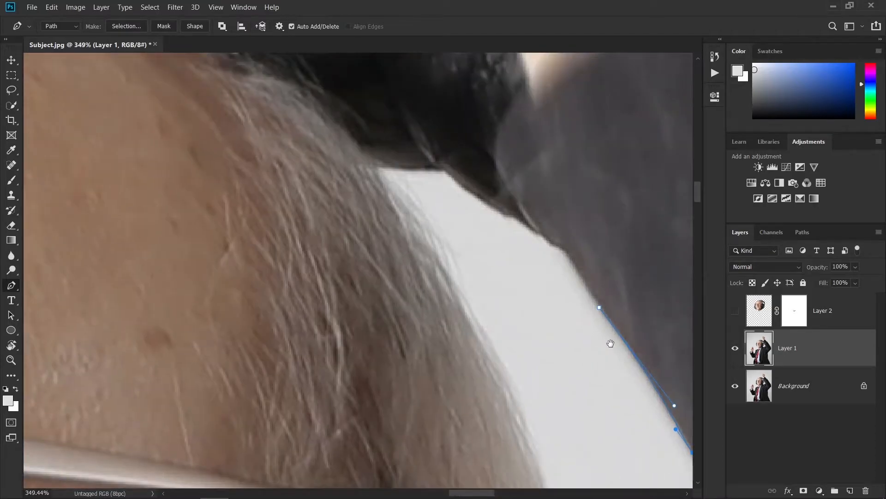
- Add closely spaced anchors along the sleeve edge up to where it meets the underside of the headband
left_click(565, 252)
scroll(578, 270, "up", 3)
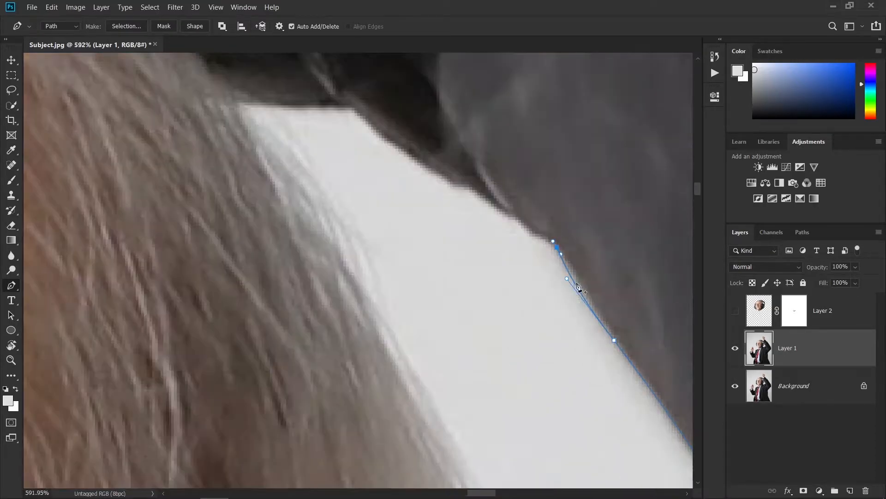
left_click_drag(567, 279, 577, 289)
scroll(533, 242, "down", 3)
scroll(522, 163, "up", 2)
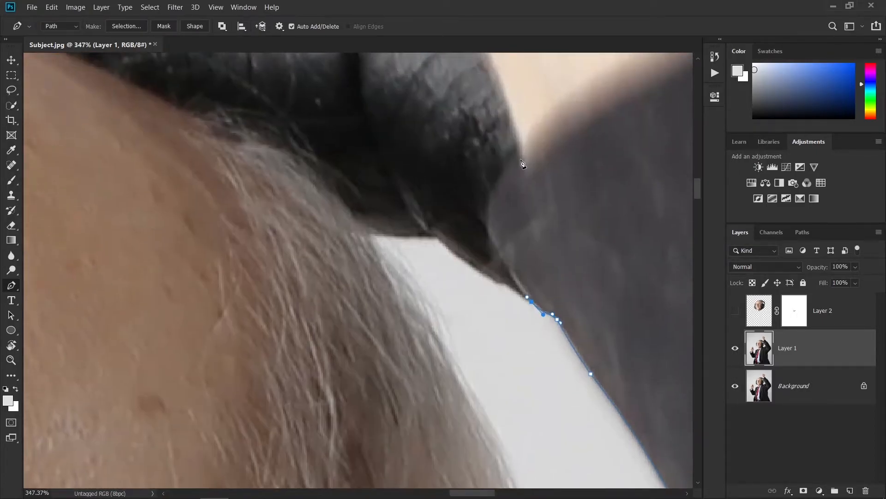
- Trace the path around the sleeve's cuff corner against the headband and onto the edge of the wrist
left_click_drag(523, 159, 454, 225)
scroll(527, 277, "up", 5)
scroll(544, 291, "down", 2)
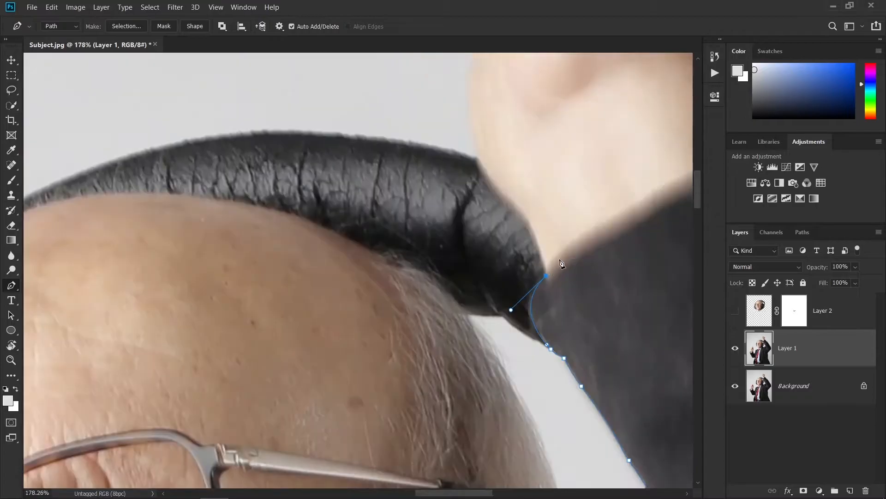
left_click_drag(503, 234, 503, 225)
left_click_drag(548, 328, 518, 283)
- Continue the path up the wrist to the base of the curled fingers, and briefly compare it with Layer 2
left_click_drag(529, 171, 514, 365)
scroll(527, 277, "down", 2)
left_click_drag(522, 271, 494, 306)
scroll(533, 291, "down", 5)
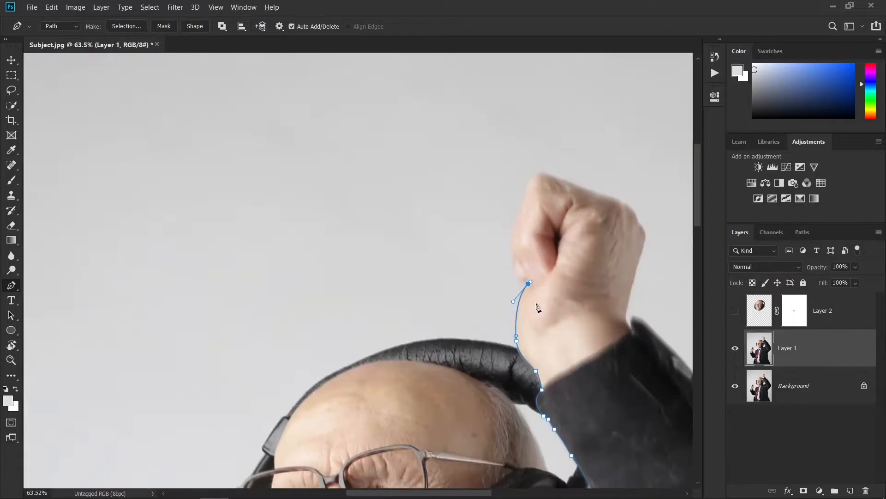
left_click(735, 310)
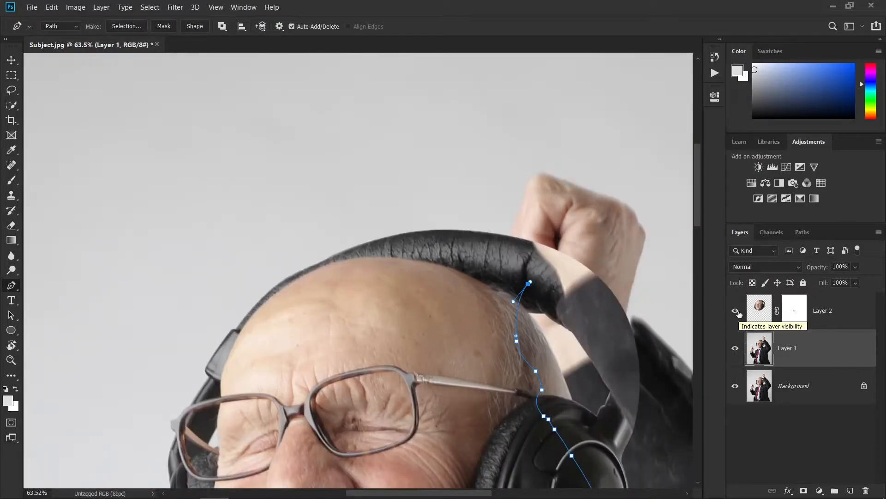
left_click(735, 311)
- Place a sharp turn at the crease below the curled fingers and curve the path around the lowest finger
scroll(552, 277, "up", 8)
left_click(500, 289)
left_click(503, 304, "alt")
key("ctrl+z")
key("ctrl+z")
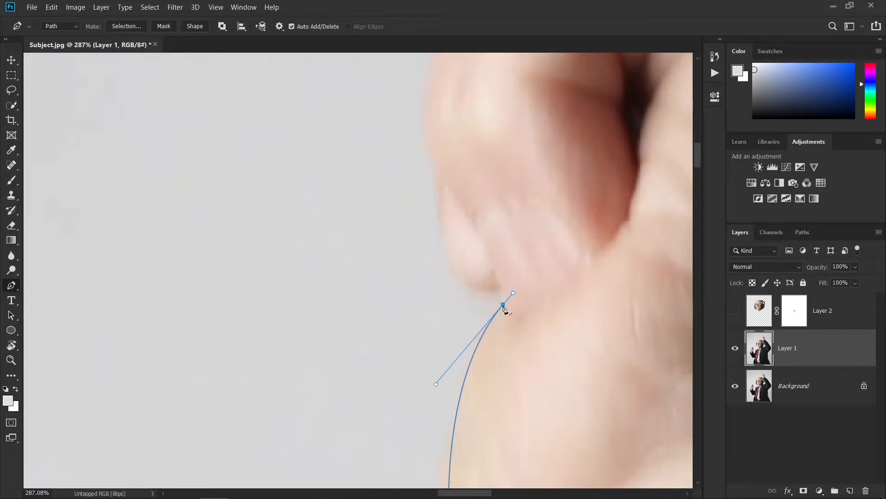
left_click_drag(501, 288, 495, 287)
left_click_drag(433, 169, 434, 320)
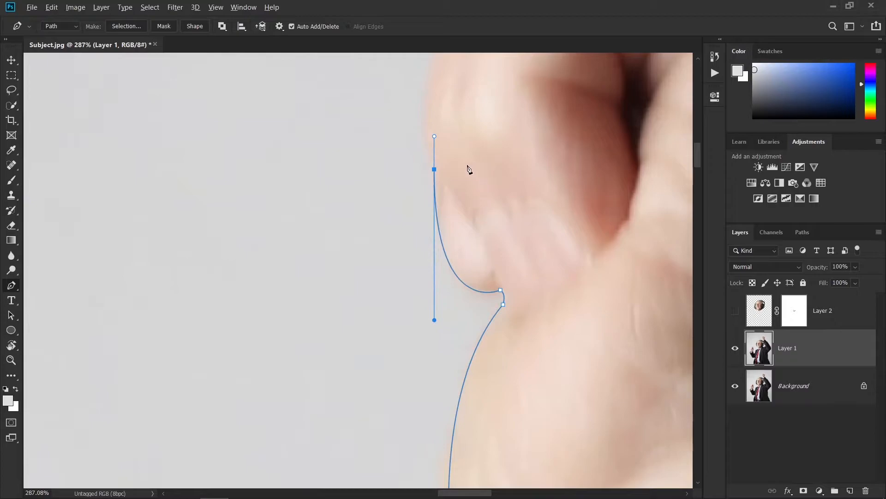
- Trace the outer edge of the curled fingers upward and curve the path over the top of the fist
scroll(475, 194, "up", 5)
left_click_drag(461, 267, 404, 397)
left_click_drag(515, 237, 516, 278)
left_click_drag(497, 196, 502, 172)
left_click_drag(602, 121, 531, 99)
scroll(589, 233, "down", 2)
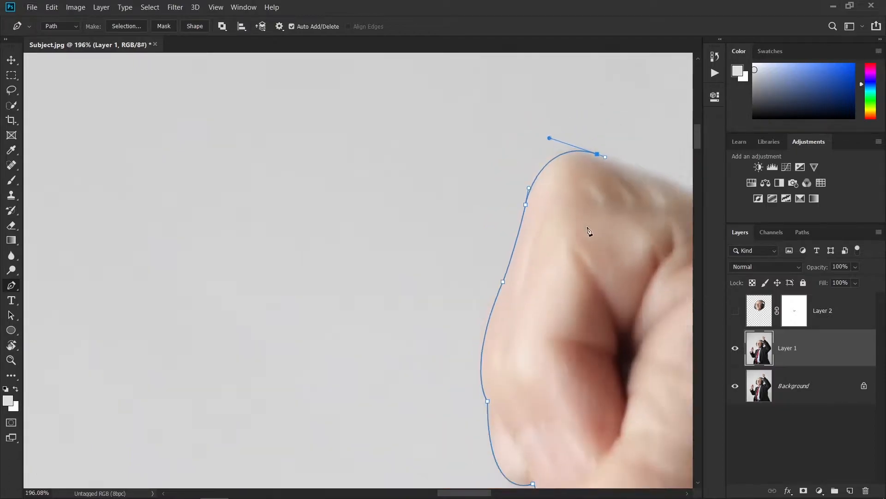
- Trace the path along the knuckles and down the rounded far side of the fist
scroll(588, 233, "down", 1)
left_click_drag(588, 234, 409, 221)
left_click_drag(642, 247, 629, 328)
key("ctrl+z")
left_click_drag(565, 170, 592, 178)
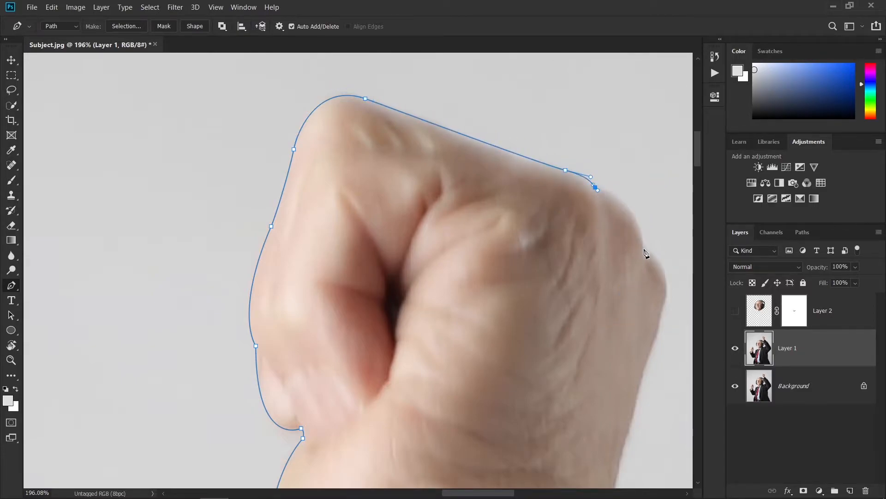
left_click_drag(644, 245, 638, 279)
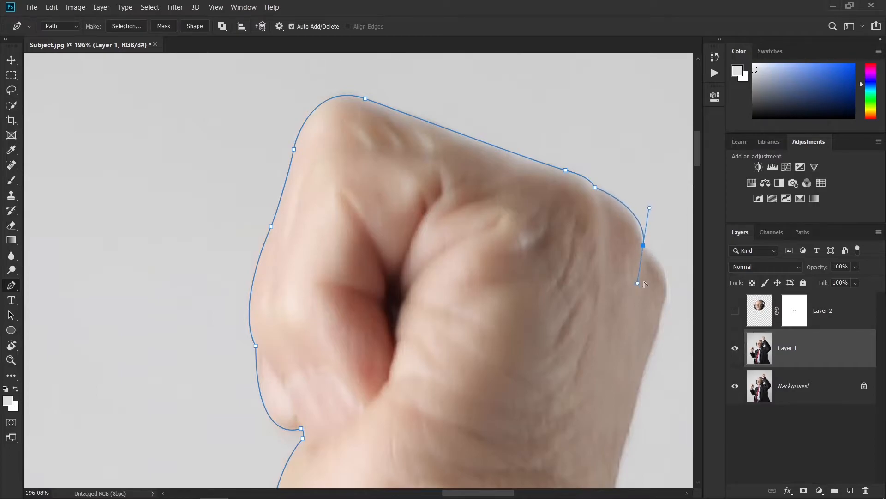
- Close the path with loose straight segments past the wrist and through the sleeve back to its starting anchor
scroll(639, 279, "down", 6)
scroll(641, 342, "down", 8)
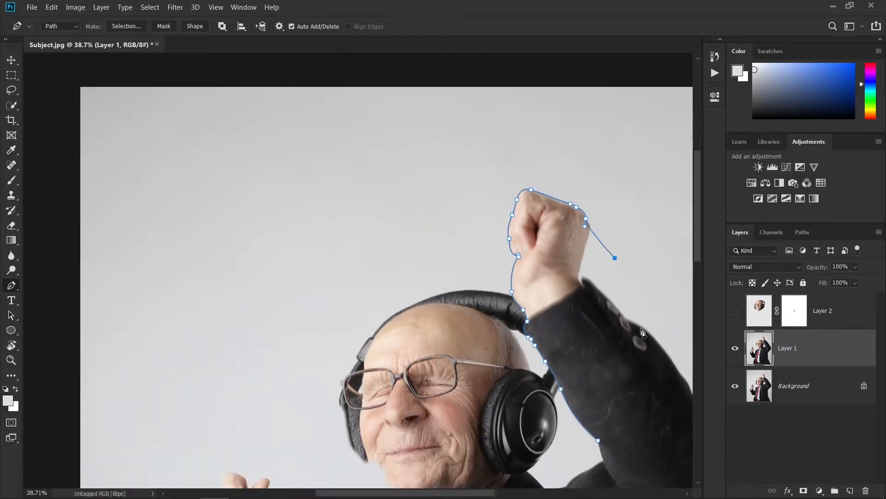
left_click(641, 328)
left_click(630, 400)
left_click(598, 440)
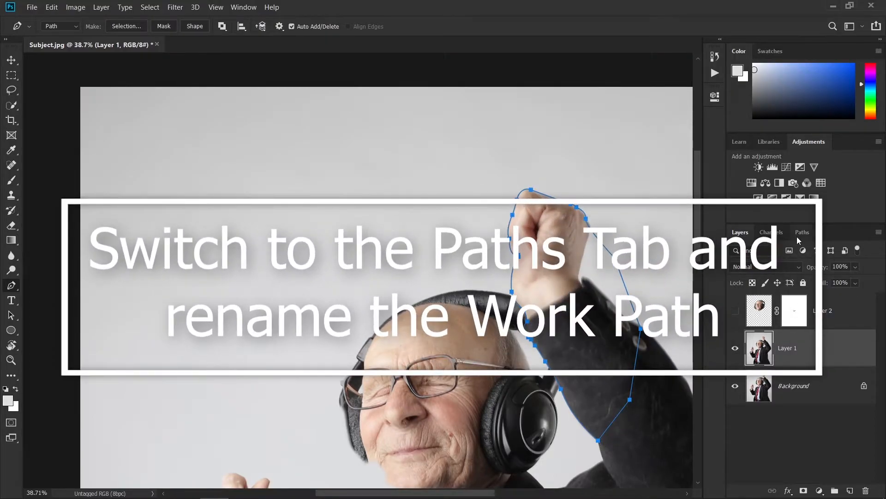
- Save the work path around the raised hand under the name Hand
left_click(801, 232)
double_click(759, 276)
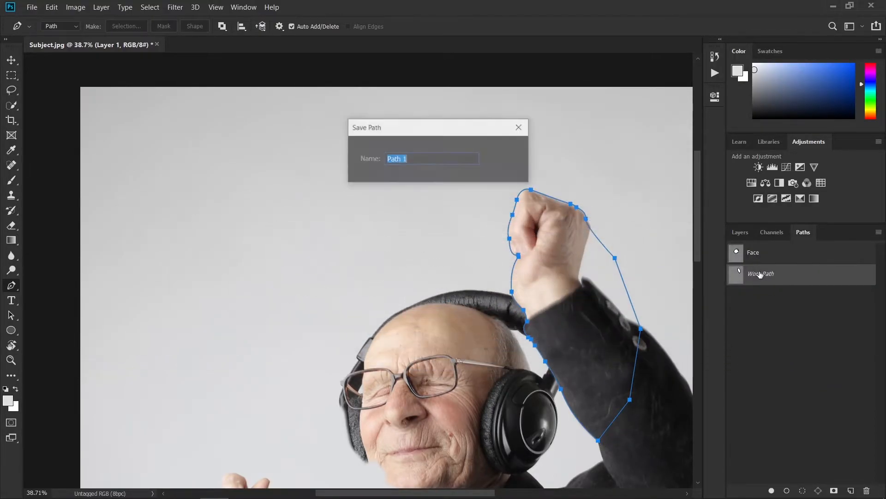
type("Hand")
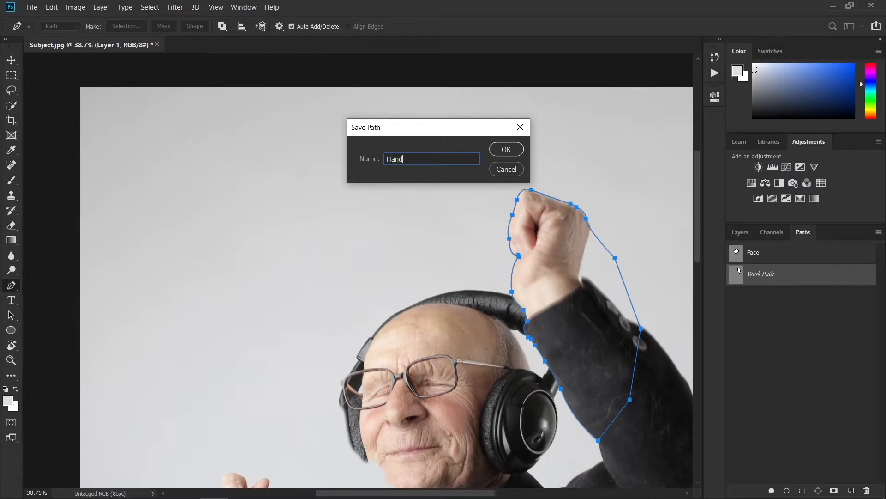
key("Return")
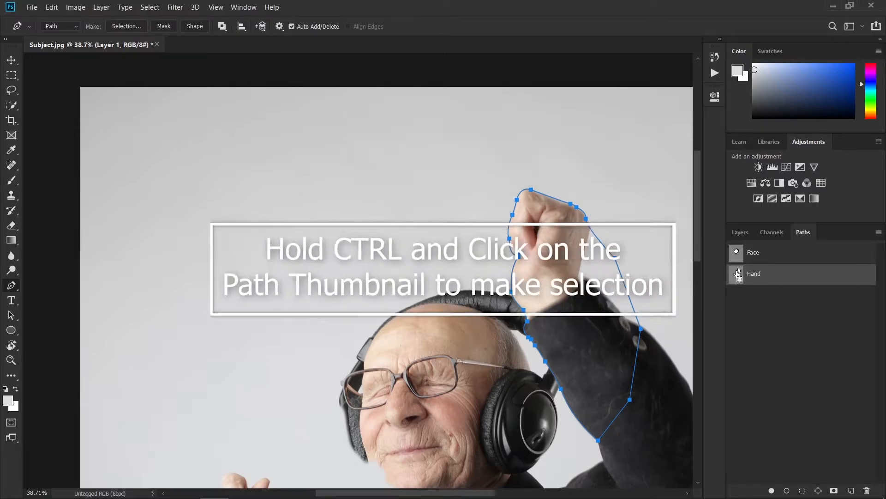
- Load the Hand path as a selection, show Layer 2, and copy the selected area of Layer 1 onto a new layer
left_click(738, 277, "ctrl")
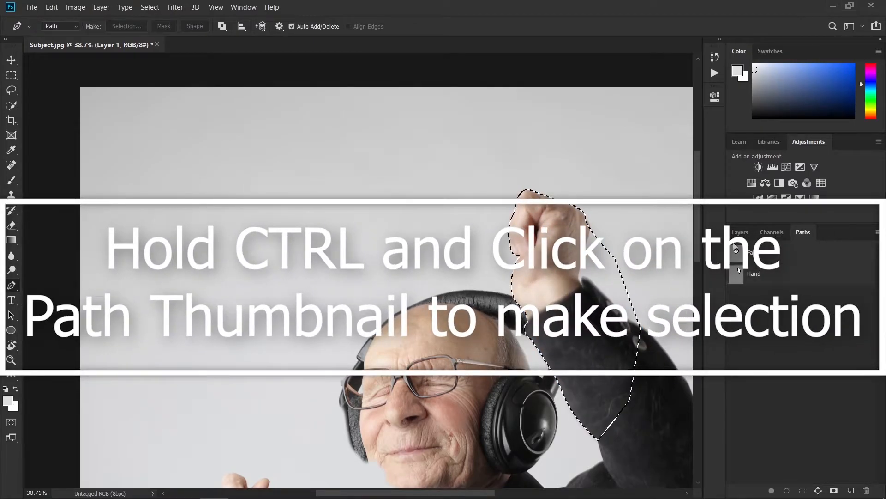
left_click(734, 233)
left_click(736, 312)
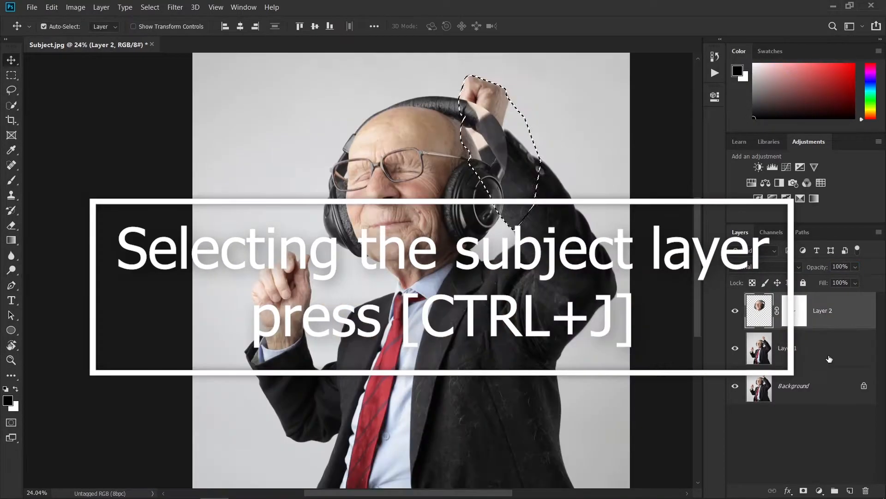
left_click(830, 359)
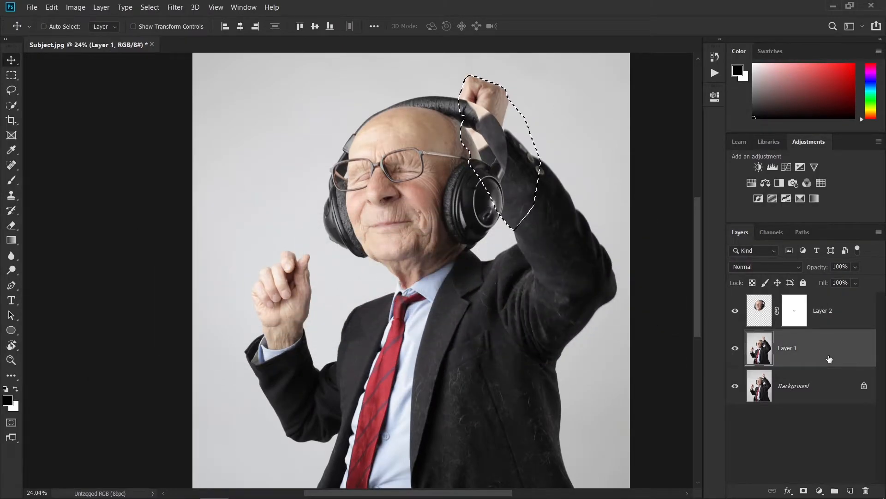
key("ctrl+j")
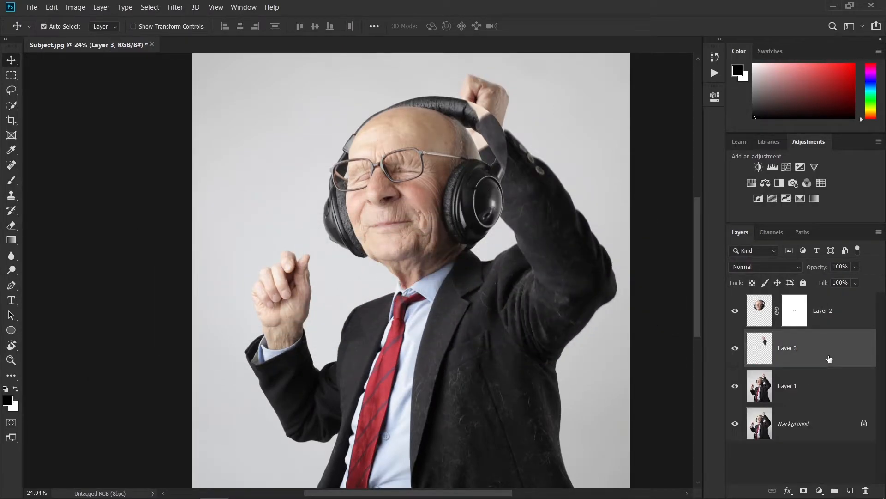
- Move the copied hand layer above Layer 2 and switch its visibility off and on to compare
left_click_drag(829, 359, 814, 309)
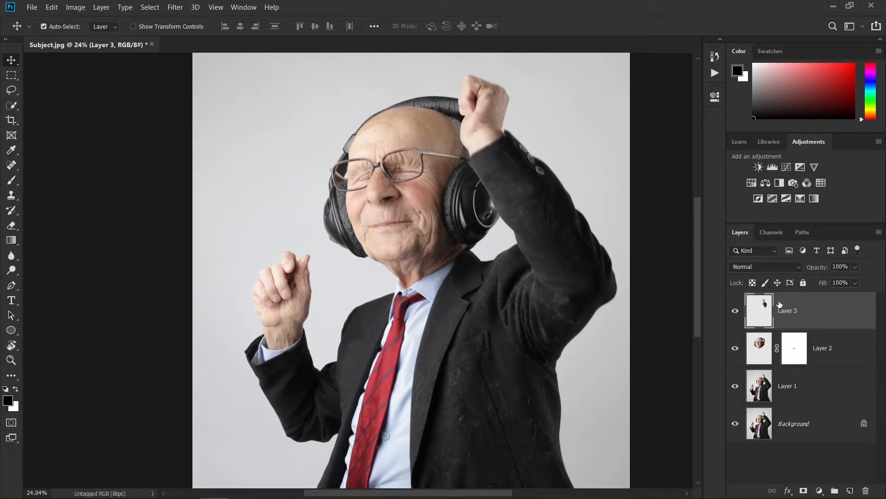
left_click(734, 315)
left_click(735, 316)
- Soften the cut-out edges of the sleeve, wrist and hand on Layer 3 with a 69 px Blur tool at 100% strength
scroll(462, 122, "up", 2)
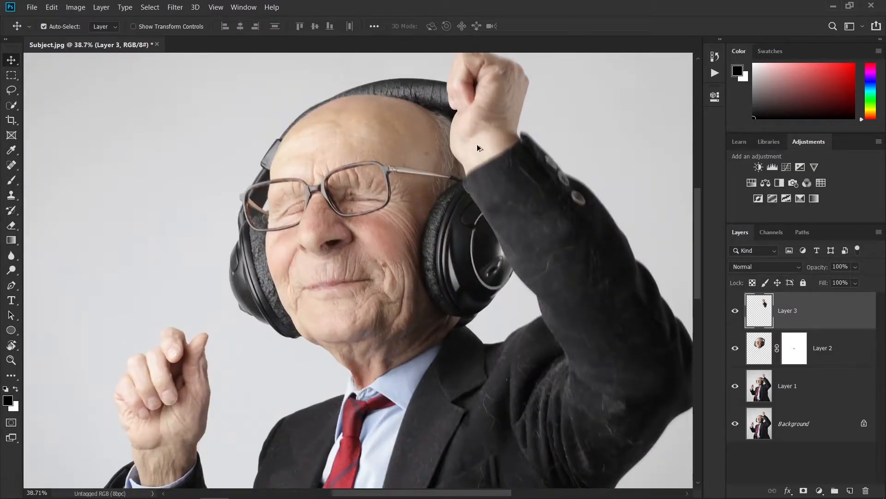
scroll(478, 148, "up", 3)
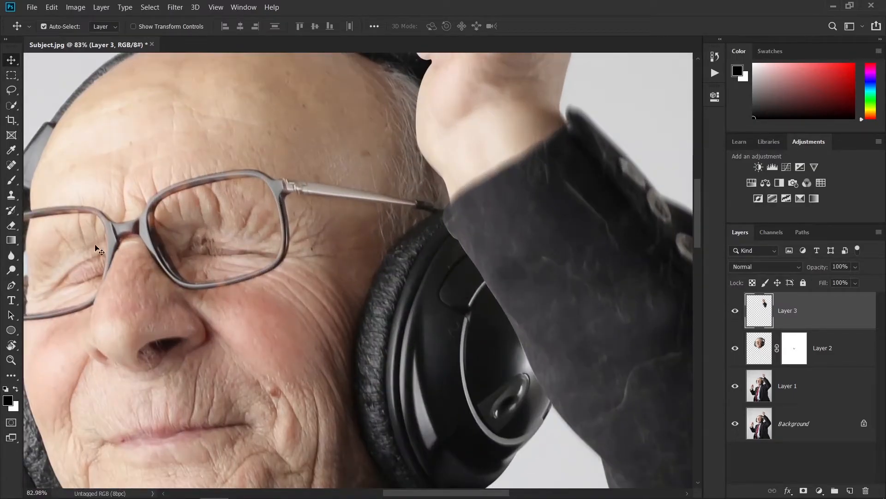
left_click(12, 255)
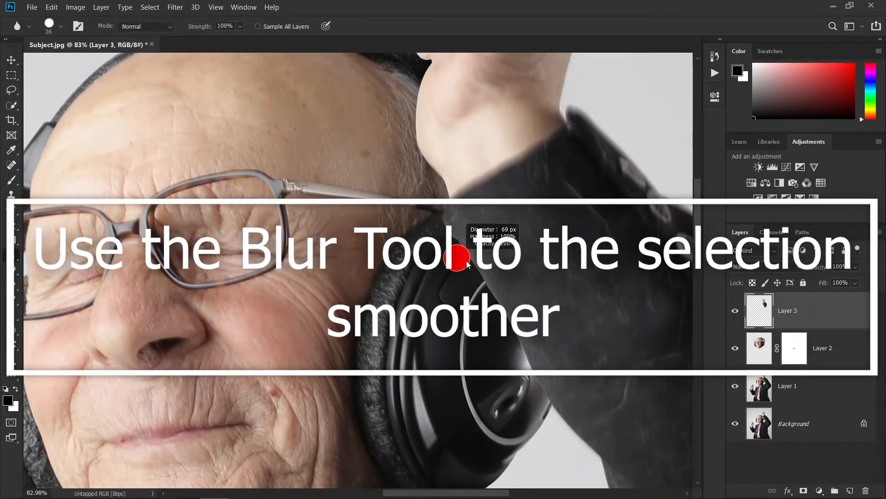
left_click_drag(441, 230, 528, 377)
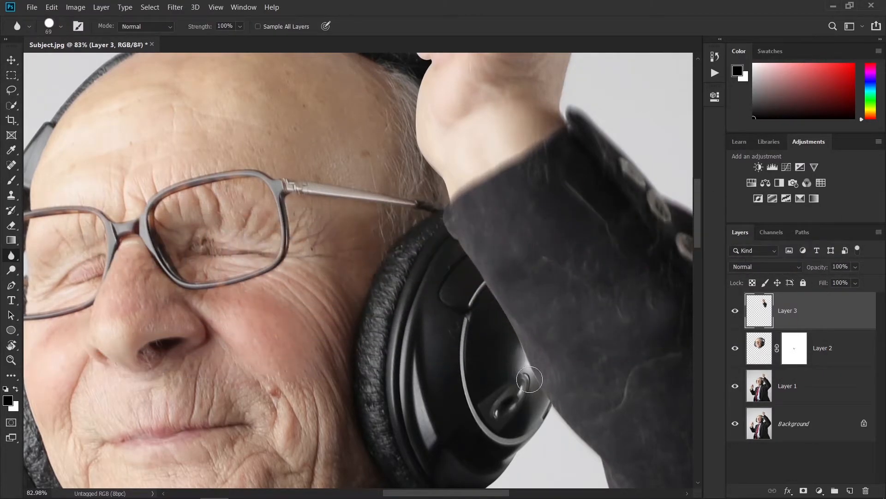
mouse_move(449, 198)
left_mouse_down()
mouse_move(543, 323)
mouse_move(530, 324)
mouse_move(510, 289)
mouse_move(499, 240)
mouse_move(517, 197)
mouse_move(498, 121)
mouse_move(515, 66)
left_mouse_up()
scroll(501, 200, "down", 7)
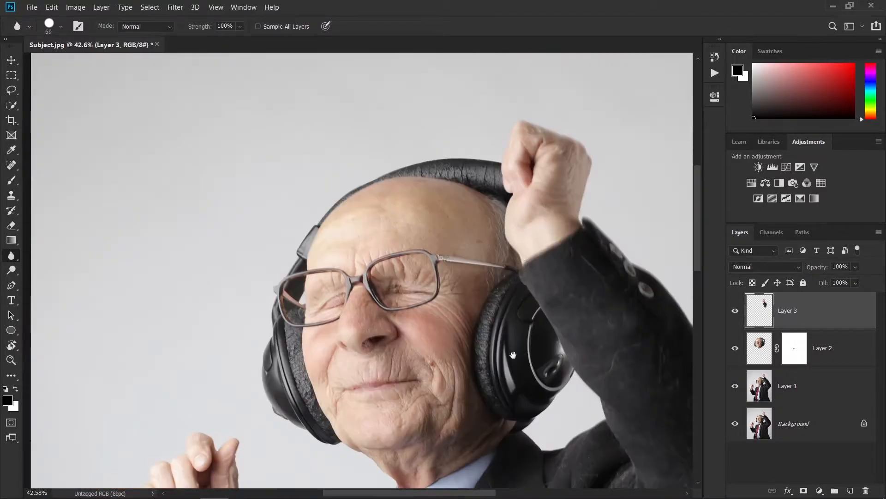
scroll(514, 351, "down", 5)
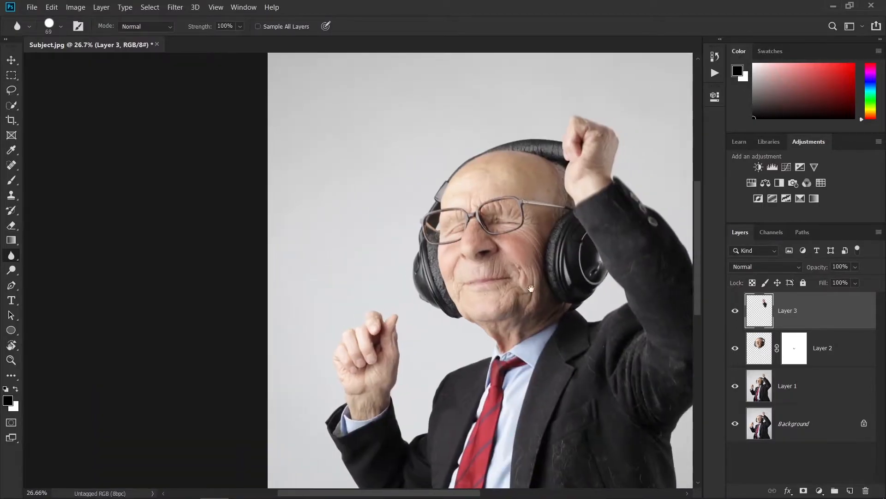
left_click_drag(539, 286, 467, 316)
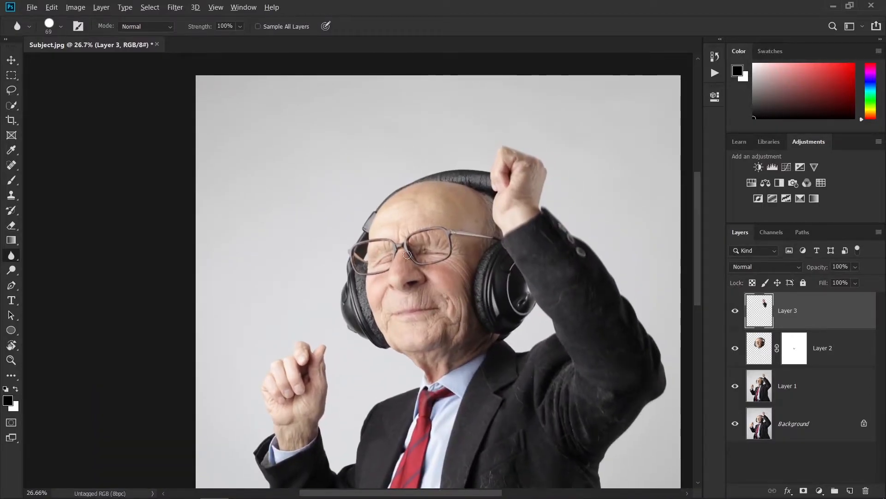
- With Layer 1 selected, start a Pen path beside the nose bridge and trace the nose edge down past the lower rim of the glasses
scroll(407, 255, "up", 10)
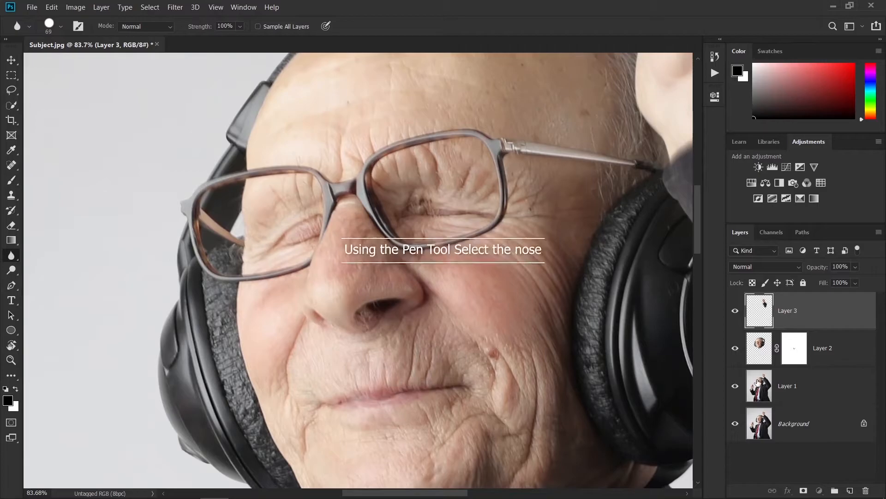
left_click(758, 383)
scroll(355, 254, "up", 6)
key("p")
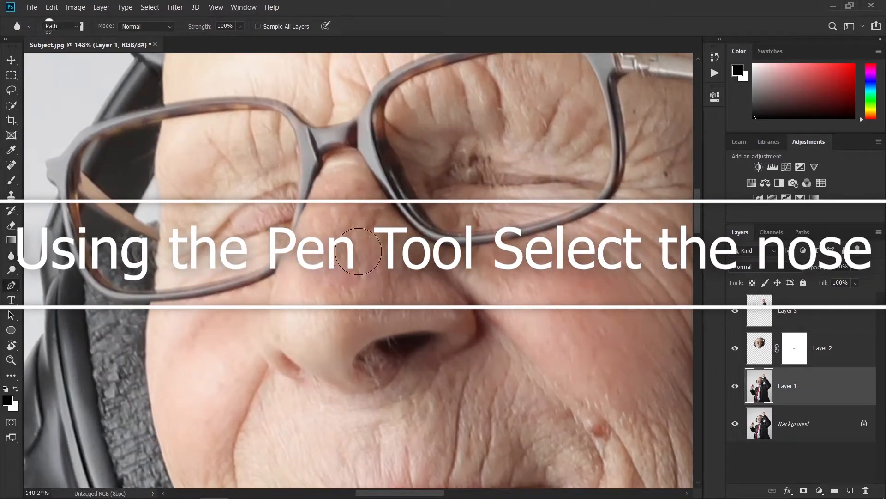
scroll(358, 183, "up", 4)
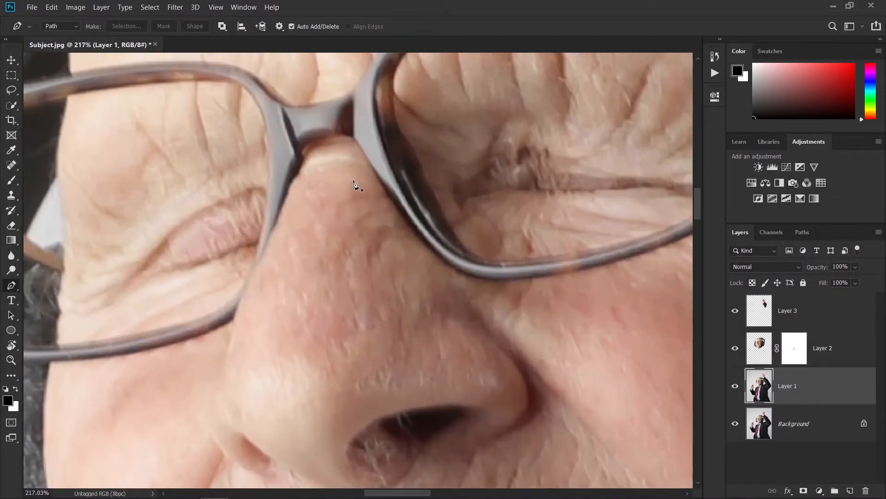
scroll(300, 184, "up", 2)
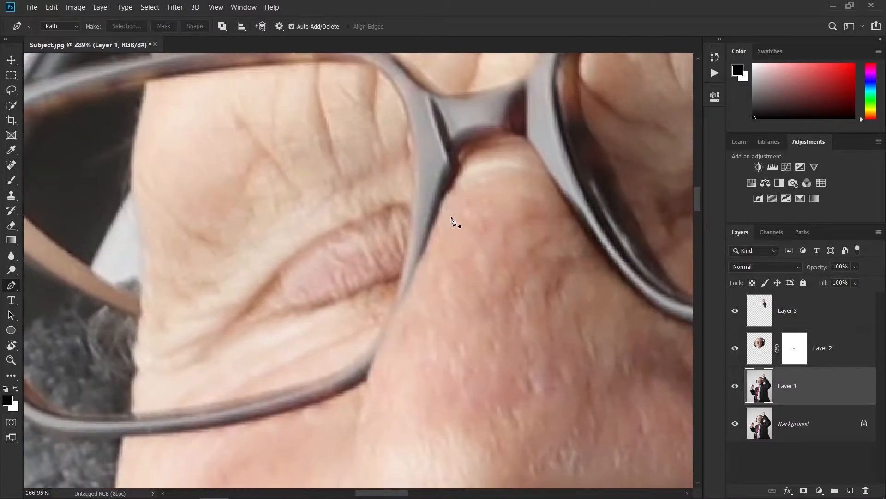
scroll(452, 221, "down", 4)
scroll(451, 241, "up", 4)
scroll(455, 212, "up", 1)
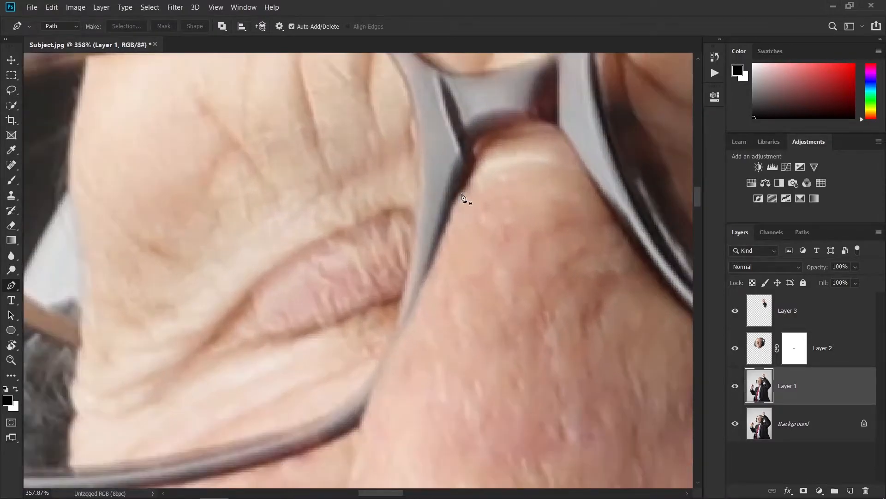
left_click(456, 212)
left_click_drag(439, 341, 461, 338)
scroll(503, 271, "down", 4)
left_click_drag(461, 241, 457, 253)
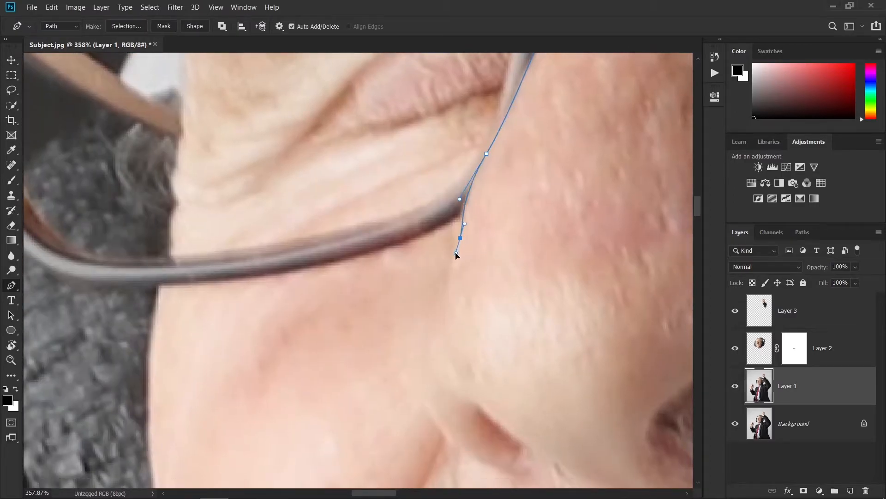
- Curve the path around the near nostril wing and end it in a sharp corner at the nostril's inner edge
scroll(462, 257, "down", 4)
left_click_drag(465, 296, 541, 334)
left_click_drag(469, 108, 469, 144)
left_click_drag(515, 330, 427, 203)
scroll(407, 238, "down", 3)
scroll(419, 222, "up", 4)
left_click_drag(423, 256, 411, 277)
scroll(420, 234, "down", 3)
left_click(419, 225, "alt")
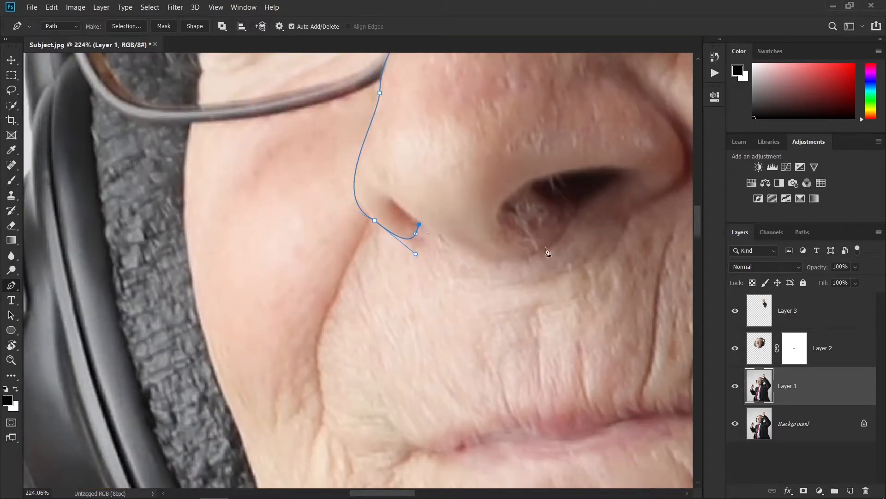
- Run the path in straight segments across the skin below the nose up to the base of the far nostril
left_click(432, 275)
left_click(447, 309)
left_click(546, 334)
left_click(609, 268)
- Curve the path around the far nostril wing up to the cheek crease below the glasses
left_click_drag(665, 120, 512, 286)
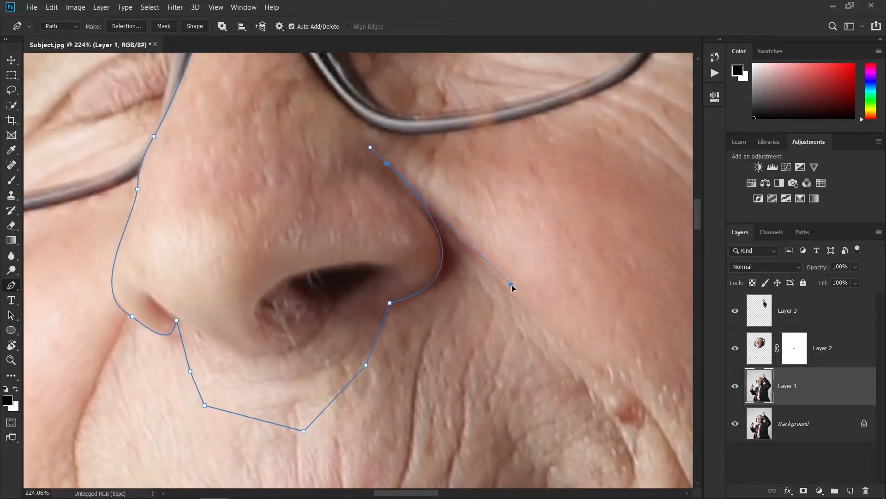
left_click_drag(387, 163, 391, 183)
left_click_drag(515, 304, 508, 273)
- Trace the nose up along the glasses frame, curve over the bridge, and close the path at its starting anchor
left_click_drag(371, 152, 488, 259)
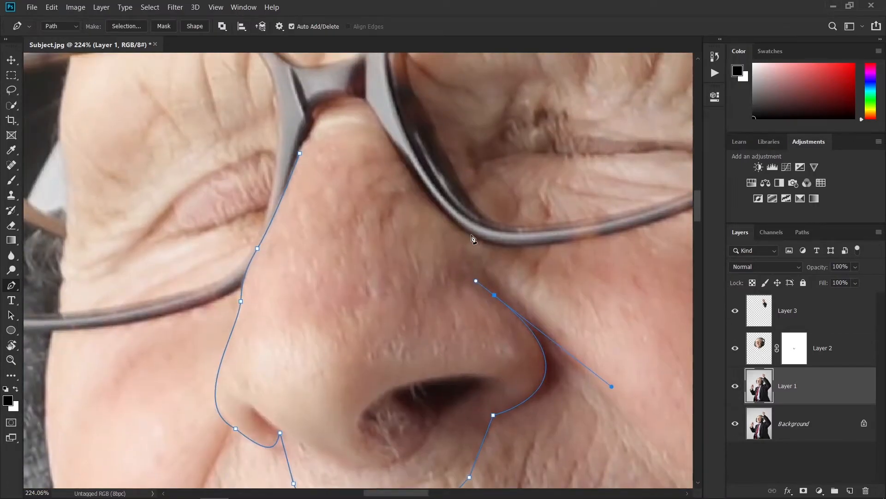
left_click_drag(447, 220, 422, 199)
scroll(370, 116, "up", 5)
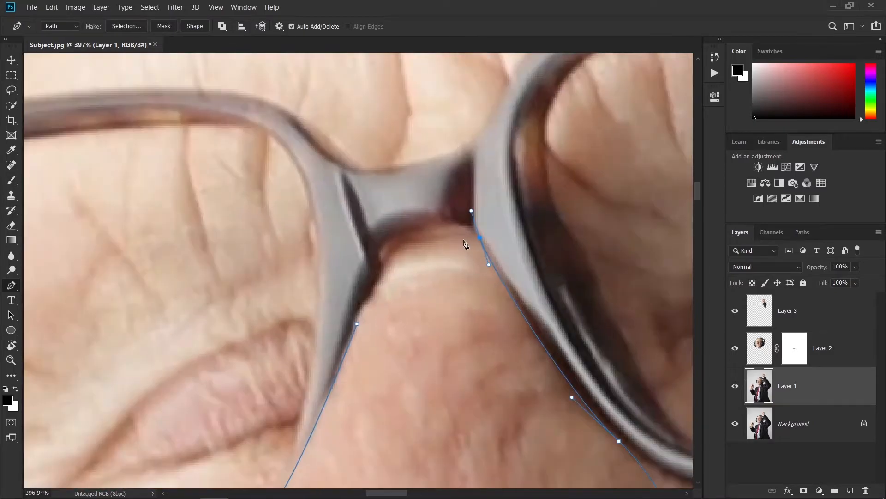
left_click_drag(383, 265, 343, 335)
left_click(383, 264)
scroll(358, 333, "down", 10)
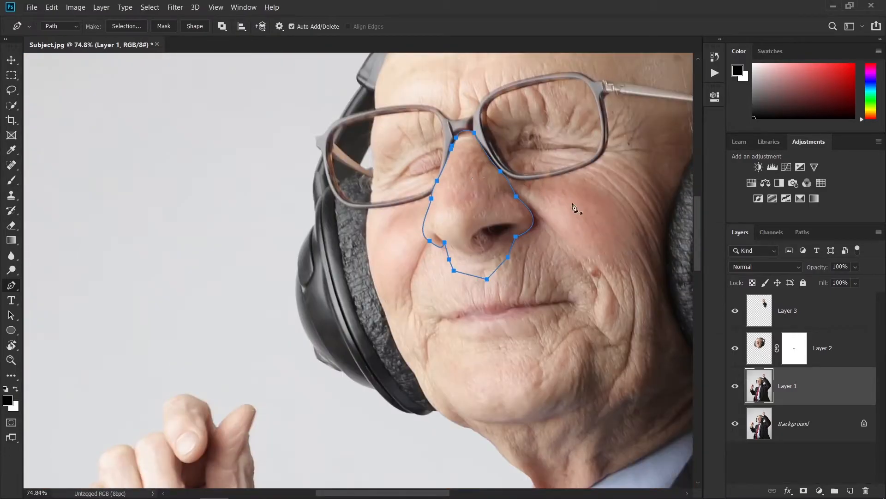
- Save the work path around the nose under the name Nose
left_click(800, 233)
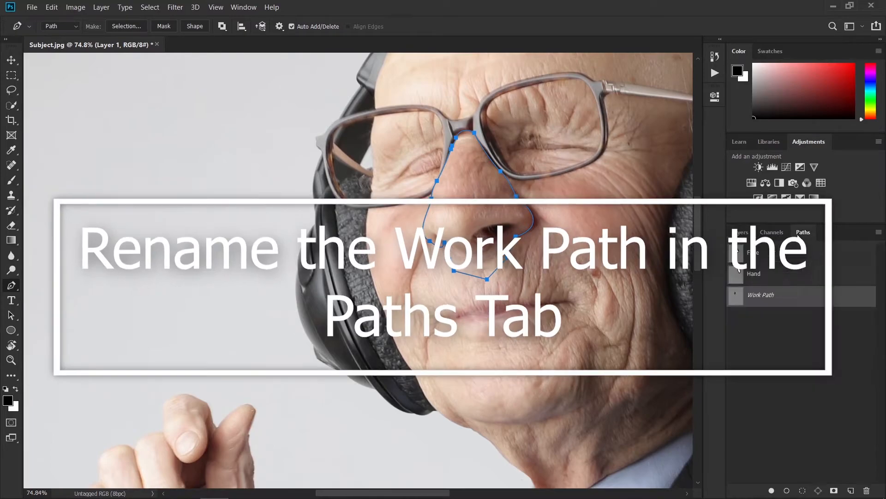
double_click(757, 296)
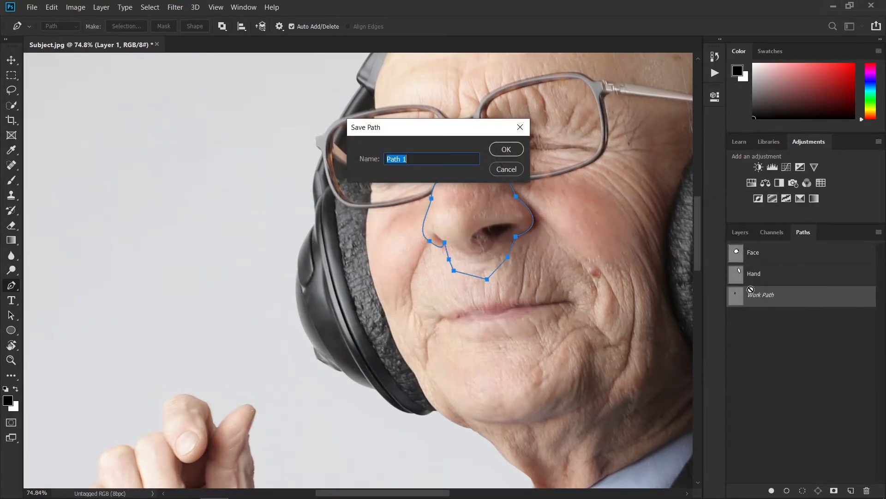
type("Nose")
key("Return")
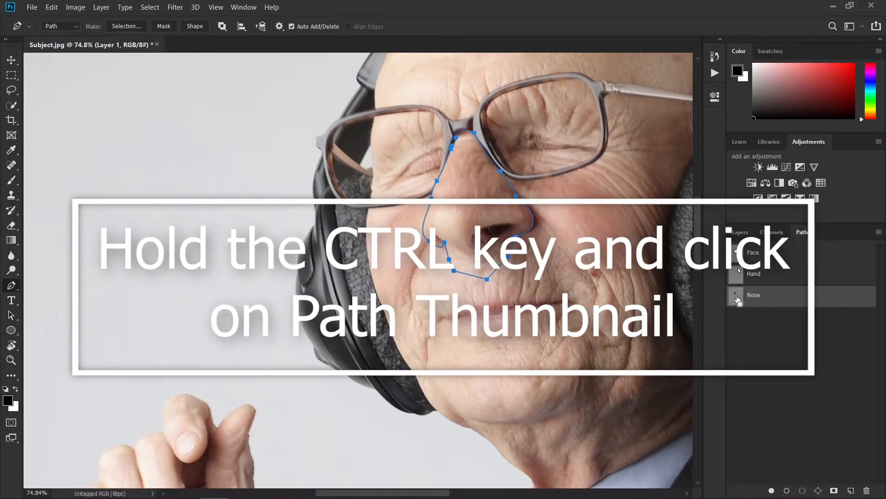
- Load the Nose path as a selection and copy that area of Layer 2 onto a new layer
left_click(738, 297, "ctrl")
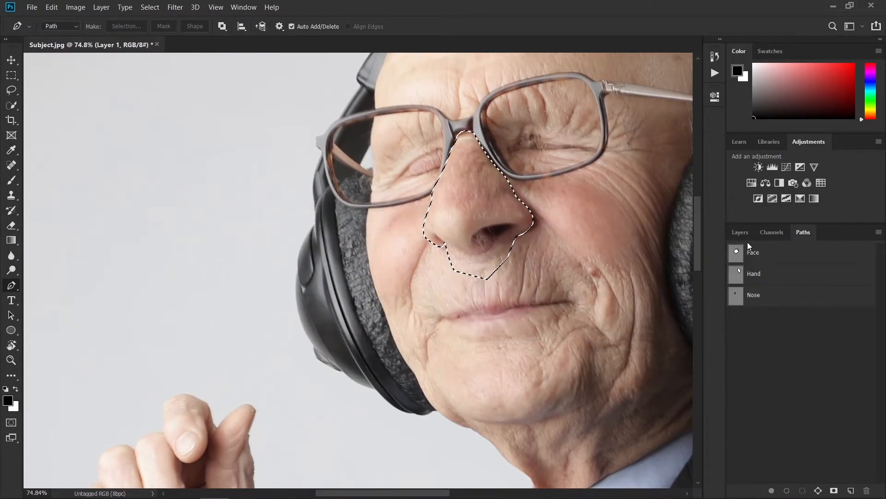
left_click(740, 232)
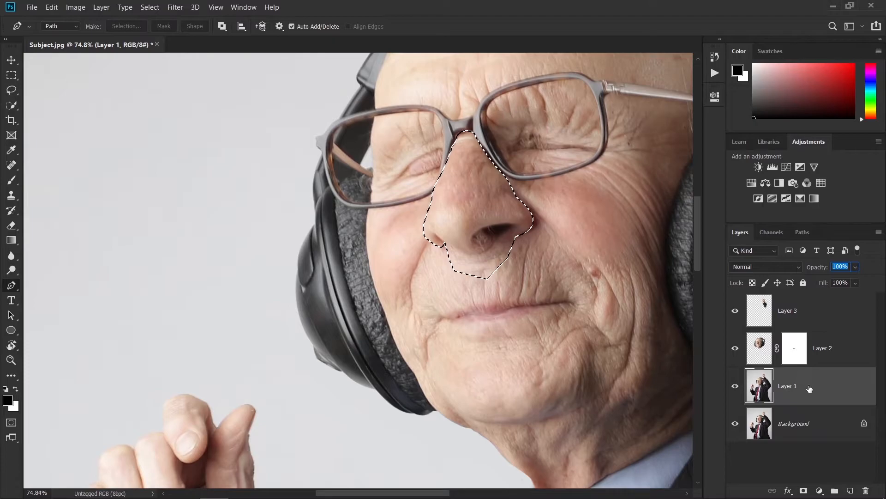
left_click(755, 361)
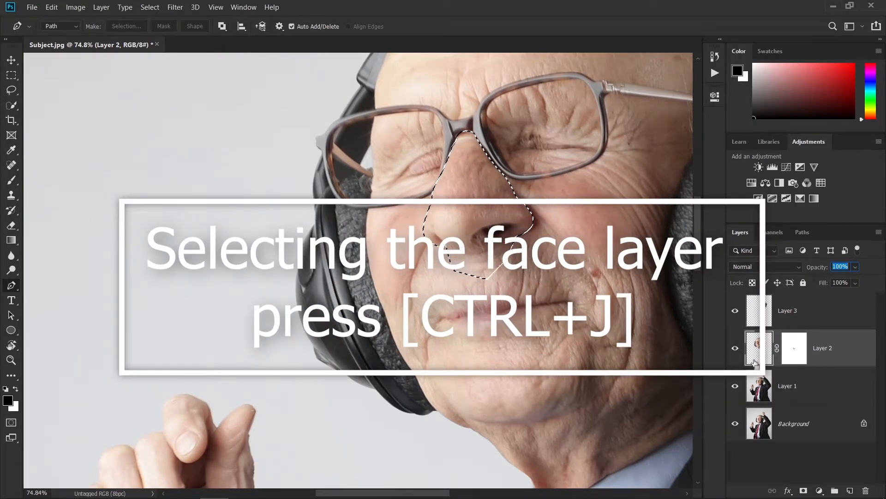
key("ctrl+j")
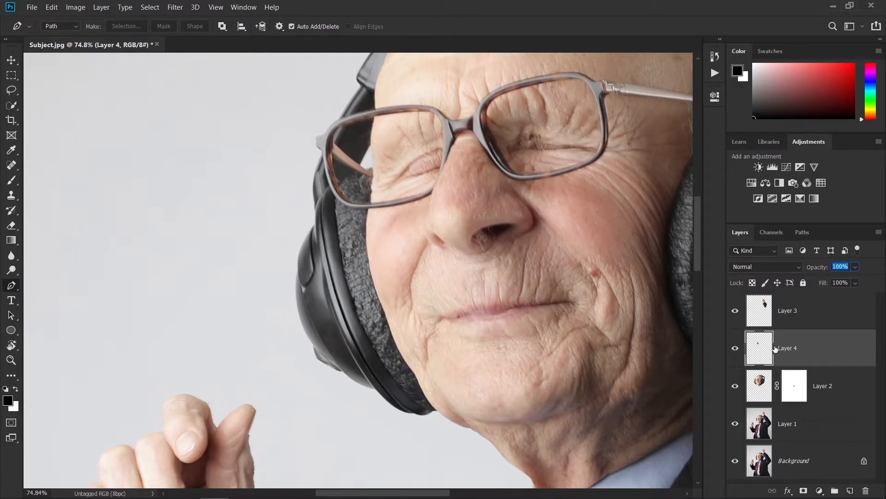
- Scale the nose on Layer 4 up proportionally to 111.42%, extending it downward from the glasses bridge
key("ctrl+t")
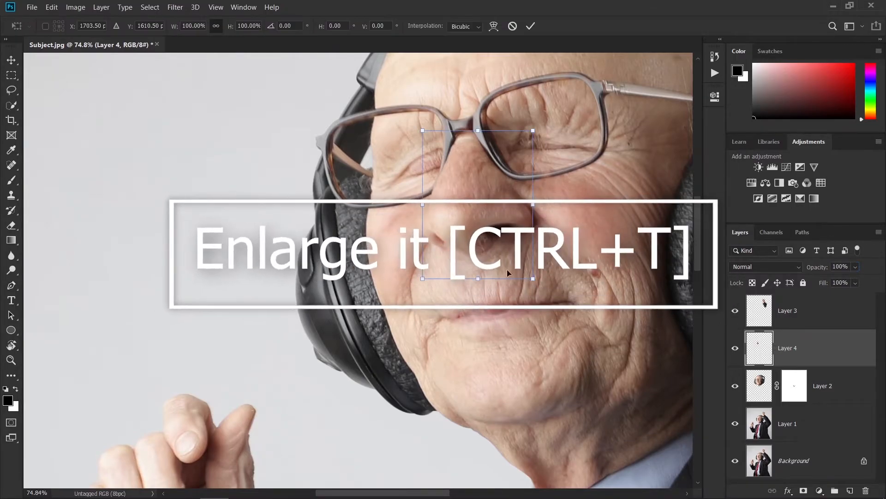
left_click_drag(477, 279, 478, 299)
scroll(477, 300, "down", 5)
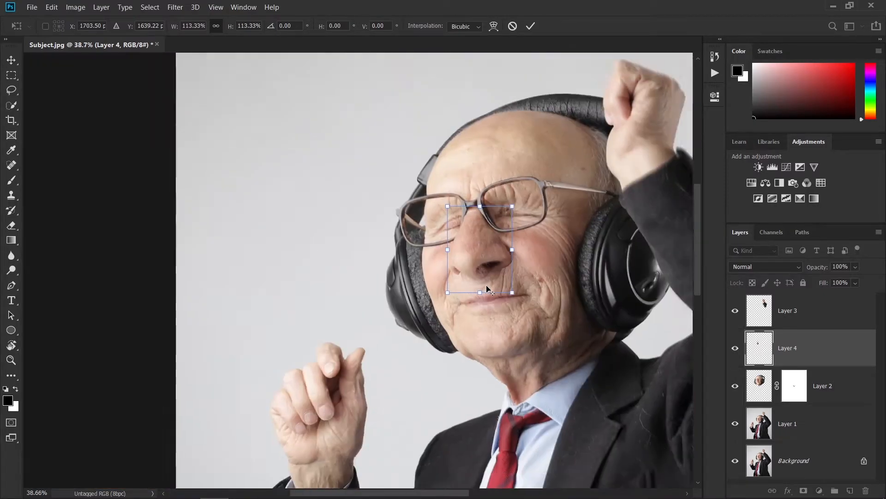
scroll(491, 252, "up", 6)
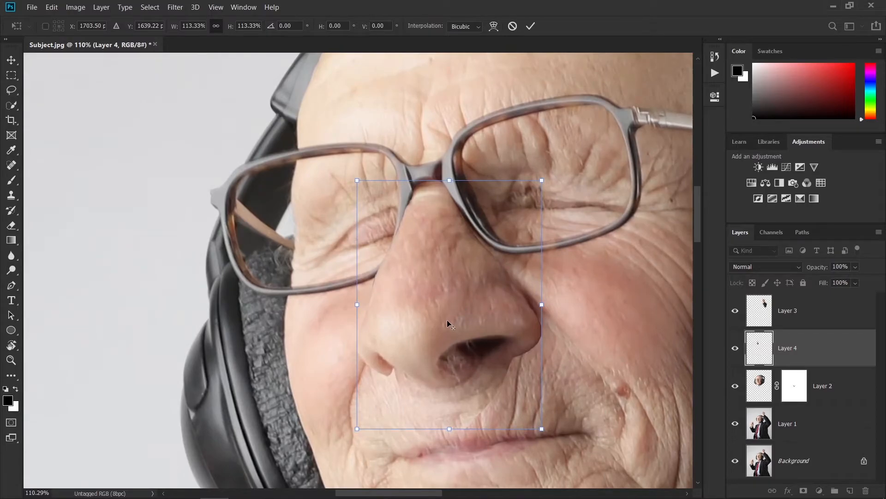
scroll(450, 321, "up", 1)
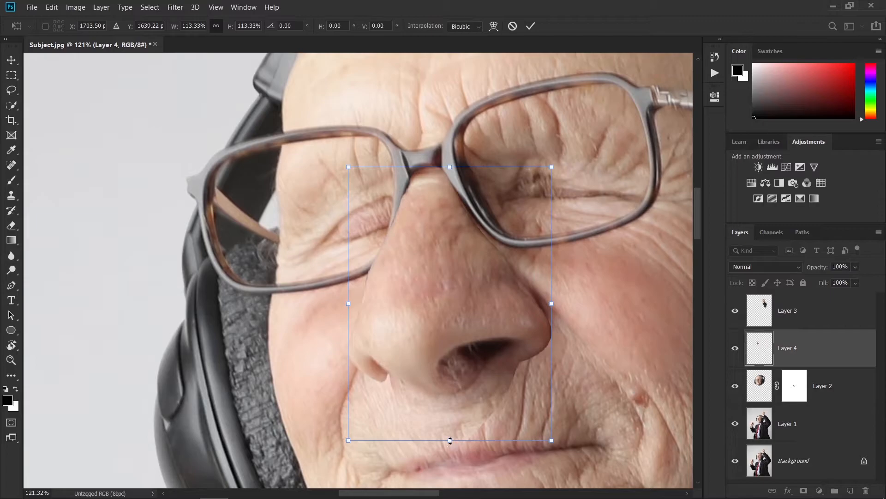
left_click_drag(450, 440, 450, 436)
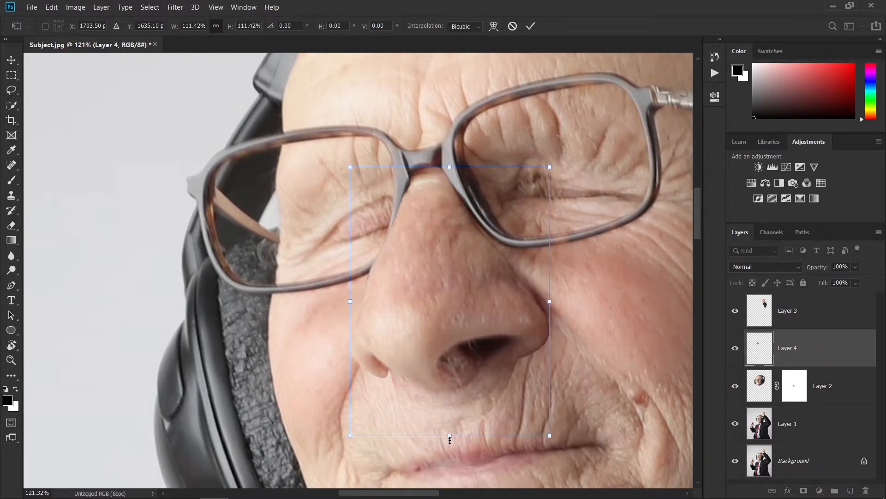
scroll(443, 364, "down", 3)
scroll(443, 355, "down", 2)
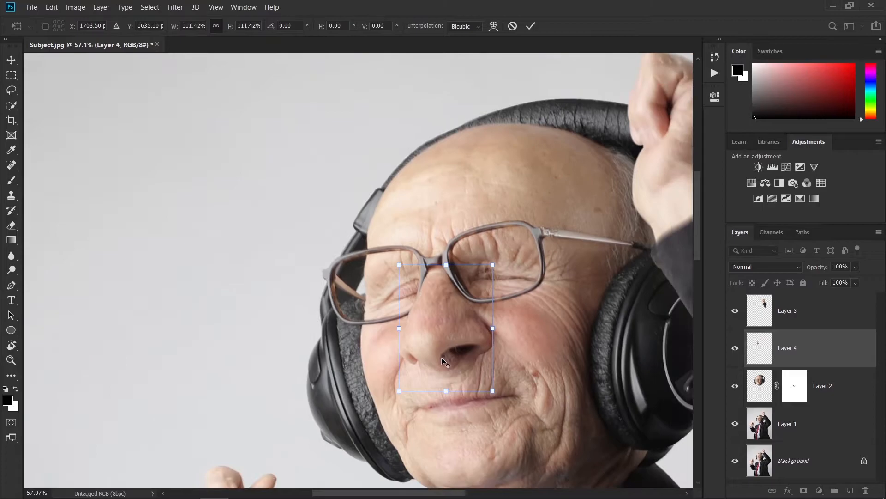
scroll(444, 360, "up", 5)
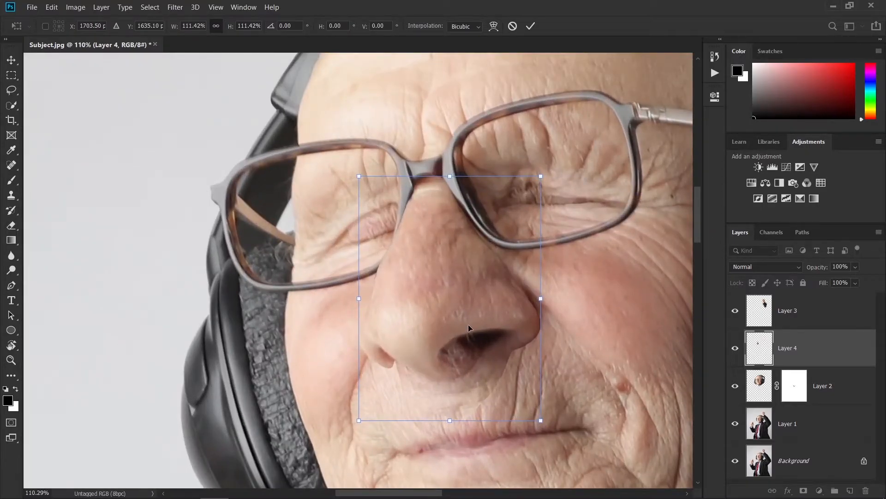
key("p")
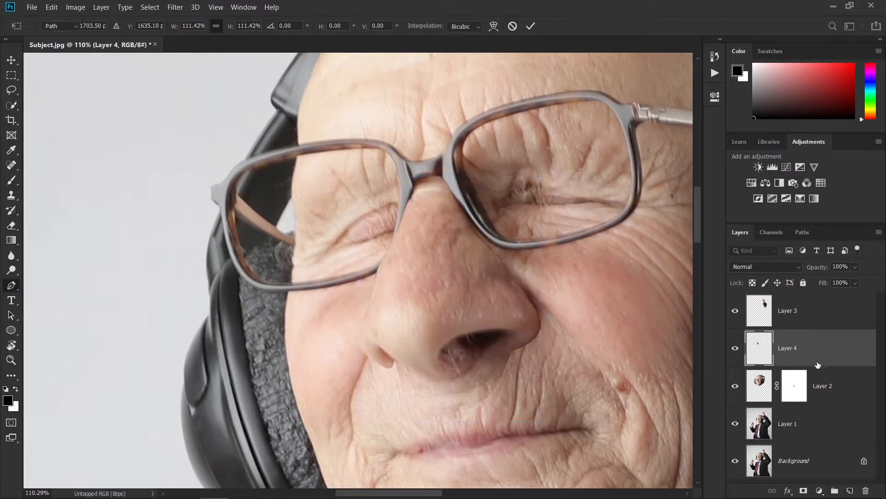
- Add a blank layer mask to Layer 4
left_click_drag(821, 460, 866, 491)
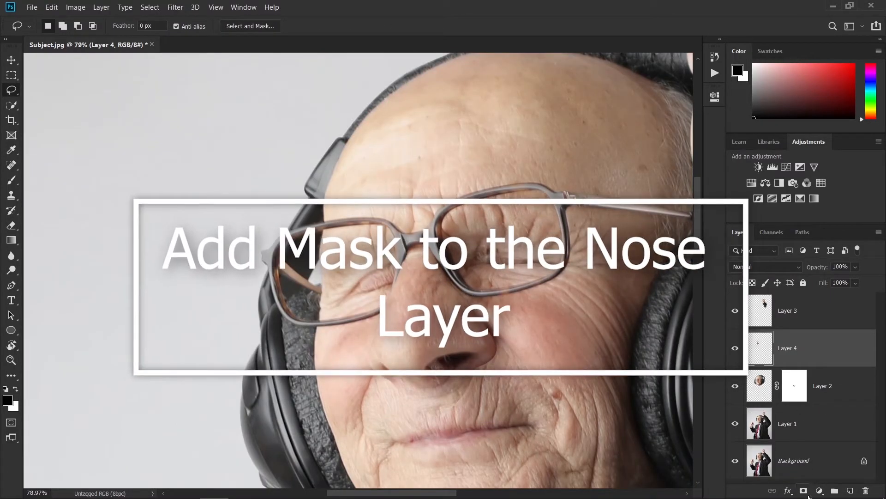
left_click(803, 491)
scroll(497, 347, "up", 4)
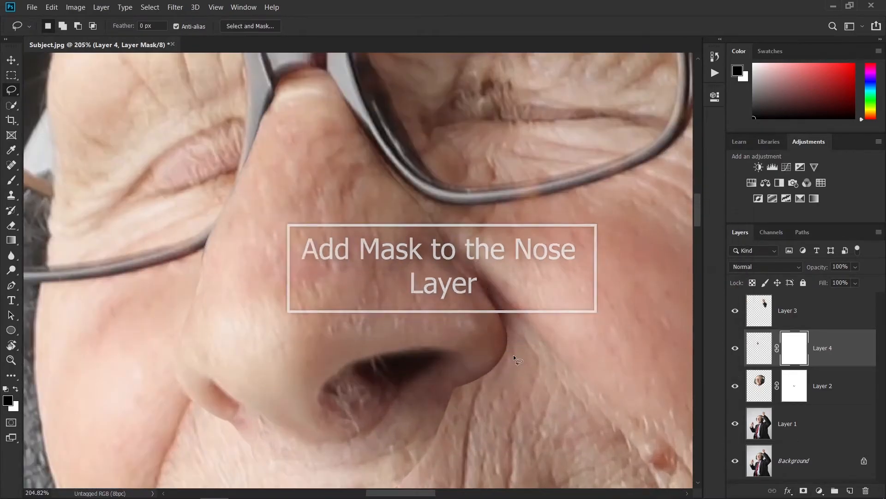
- Soften the edges of the enlarged nose on Layer 4 with the Blur tool at 100% strength
left_click(767, 353)
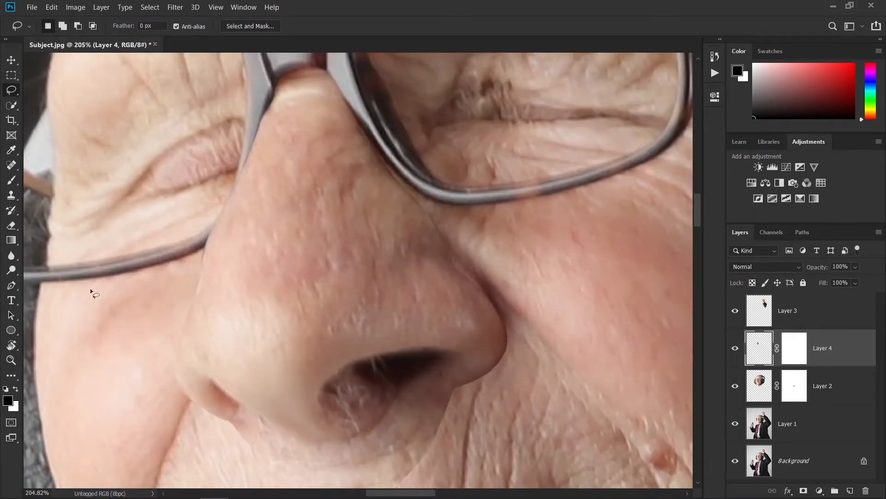
left_click(12, 254)
left_click_drag(516, 300, 498, 301)
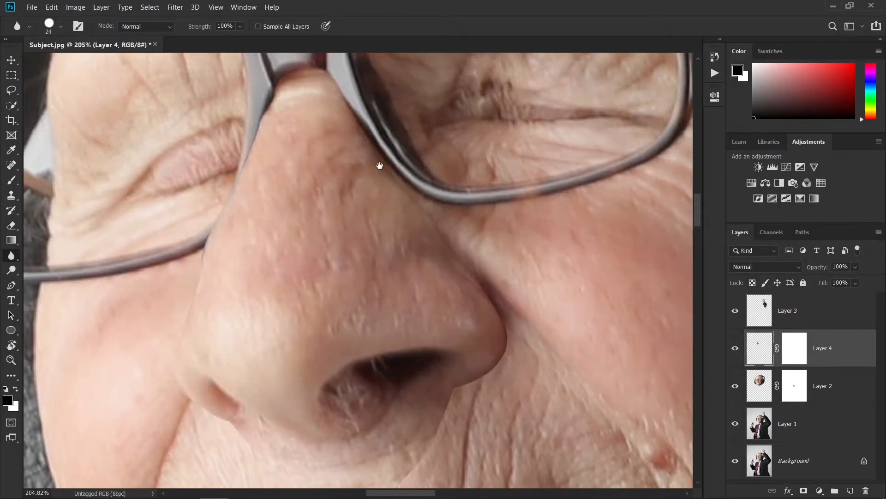
left_click_drag(378, 159, 578, 310)
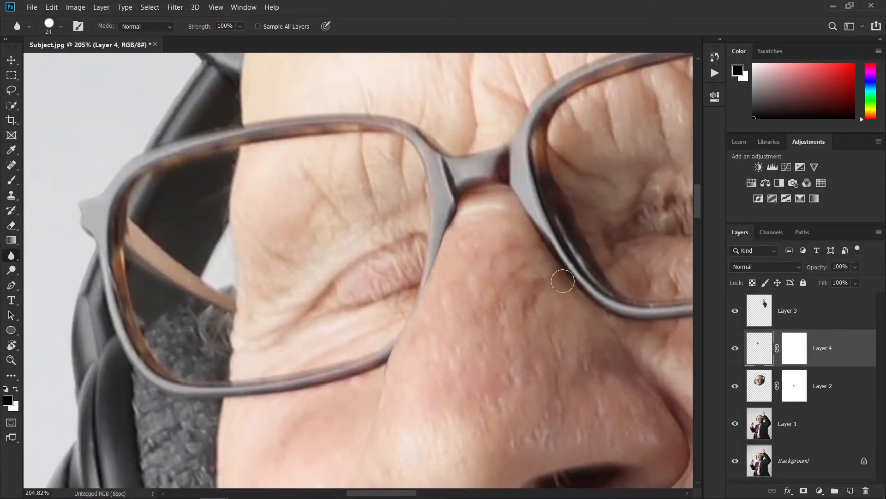
left_click(792, 349)
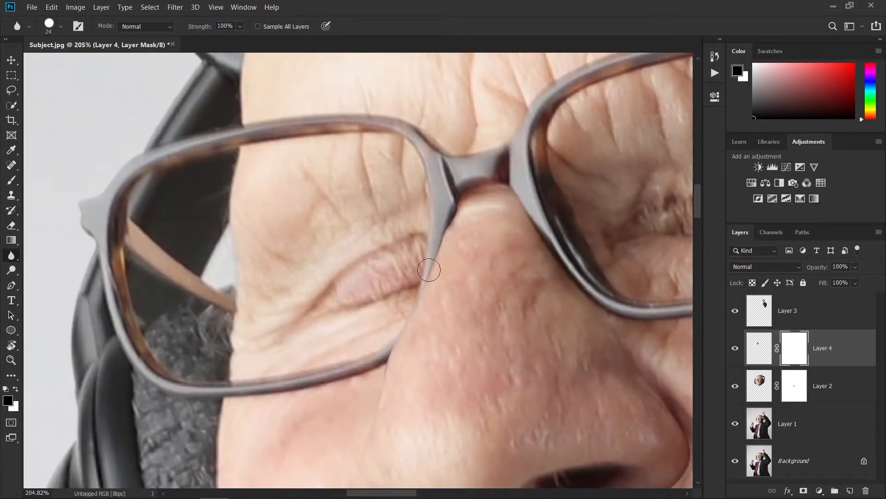
left_click_drag(382, 376, 542, 226)
key("ctrl+2")
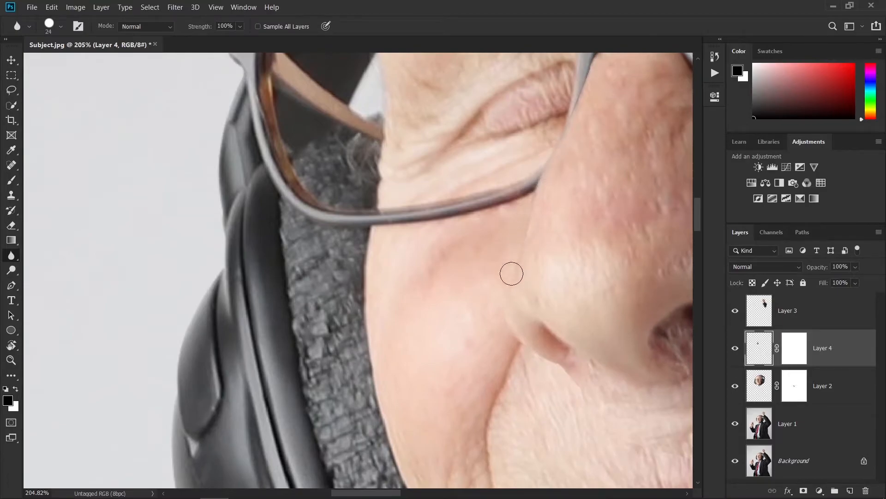
left_click_drag(562, 374, 444, 281)
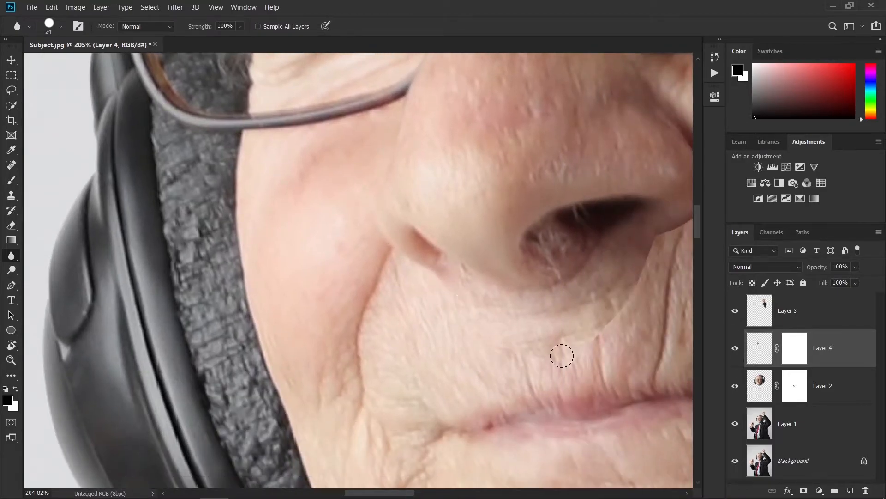
left_click_drag(623, 252, 455, 350)
- Paint black on Layer 4's mask along the edge beside and below the nostril with a small soft 19 px brush at 38% flow
key("ctrl+backslash")
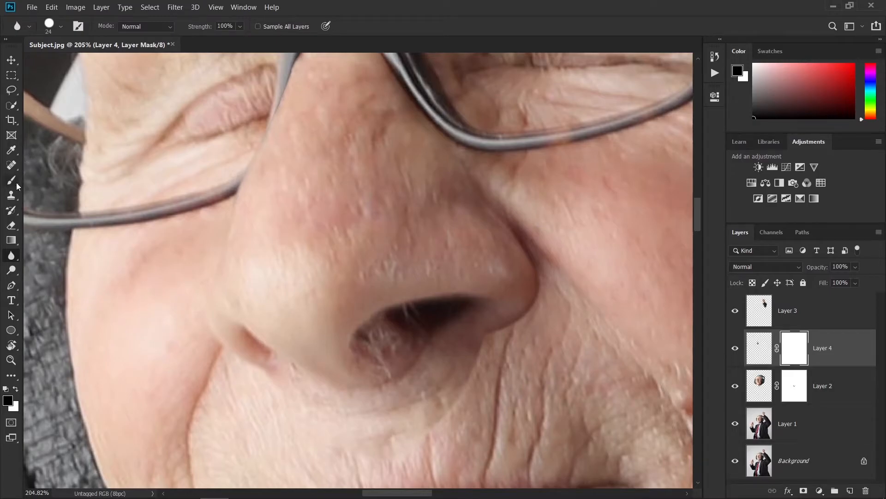
left_click(16, 183)
scroll(301, 309, "up", 4)
mouse_move(488, 341)
left_mouse_down()
mouse_move(139, 350)
mouse_move(208, 323)
mouse_move(241, 122)
mouse_move(253, 110)
left_mouse_up()
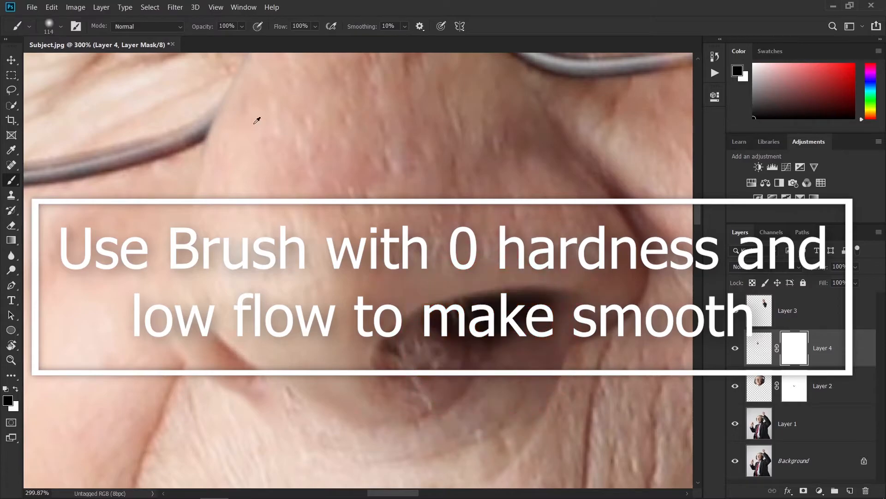
left_click_drag(432, 307, 356, 179)
left_click_drag(401, 206, 323, 207)
mouse_move(490, 239)
left_mouse_down()
mouse_move(457, 302)
mouse_move(485, 292)
mouse_move(461, 290)
mouse_move(500, 233)
mouse_move(463, 293)
left_mouse_up()
key("ctrl+z")
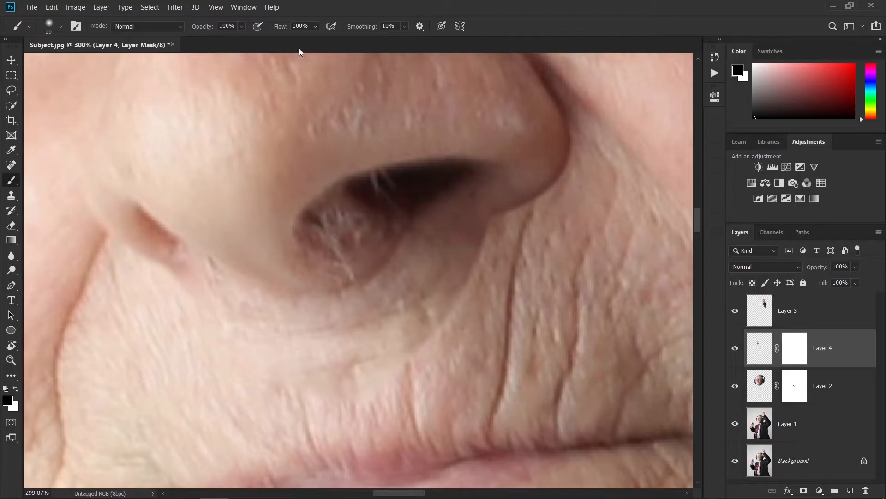
left_click_drag(274, 30, 256, 29)
mouse_move(487, 224)
left_mouse_down()
mouse_move(472, 277)
mouse_move(417, 339)
left_mouse_up()
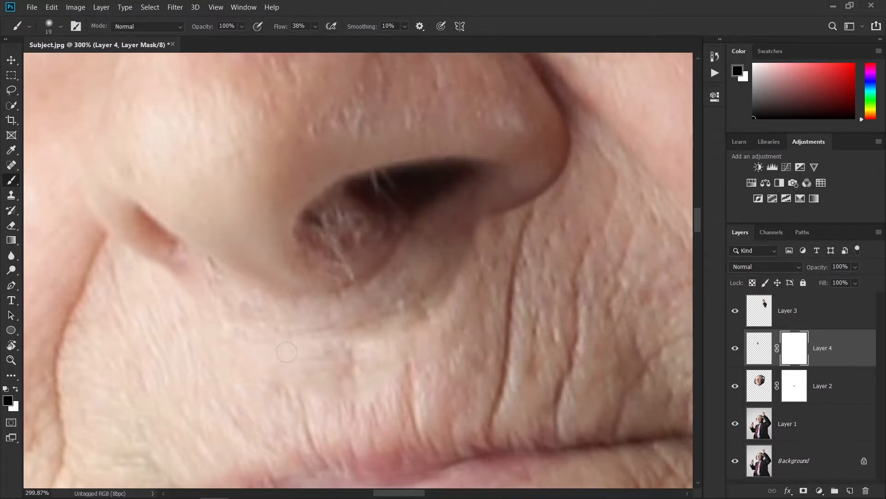
- Blend the nose patch into the skin above the upper lip on Layer 4's mask with a 99 px soft brush
left_click_drag(298, 369, 358, 387)
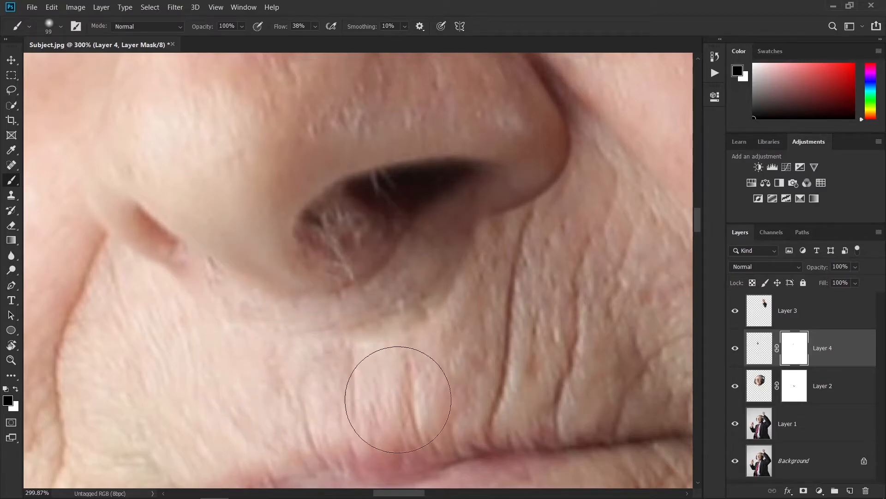
scroll(480, 319, "down", 3)
scroll(480, 320, "down", 4)
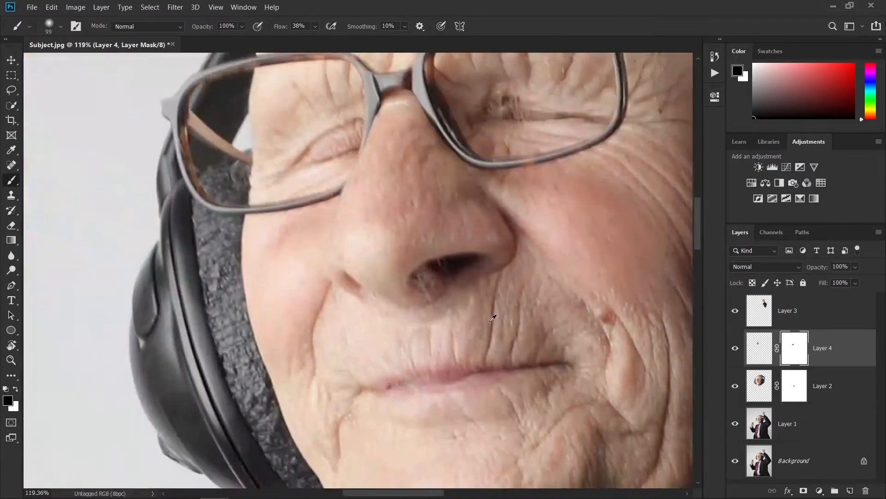
scroll(536, 295, "up", 3)
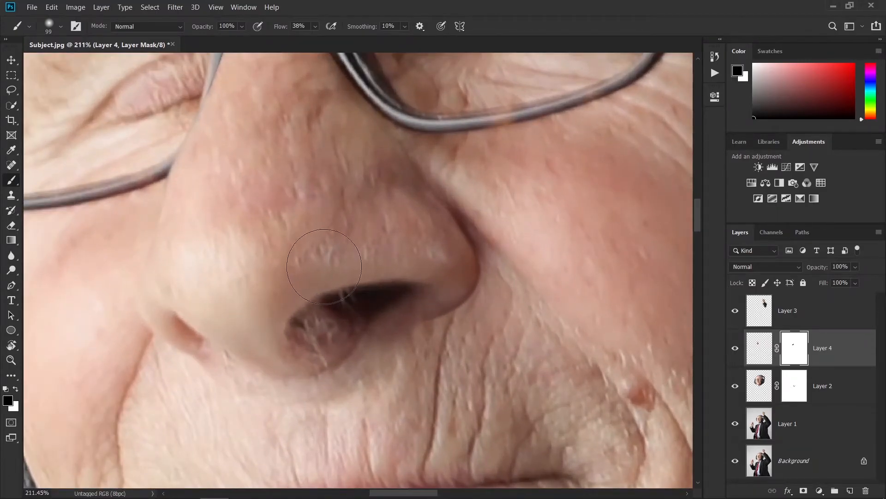
scroll(314, 298, "down", 5)
left_click_drag(362, 360, 524, 305)
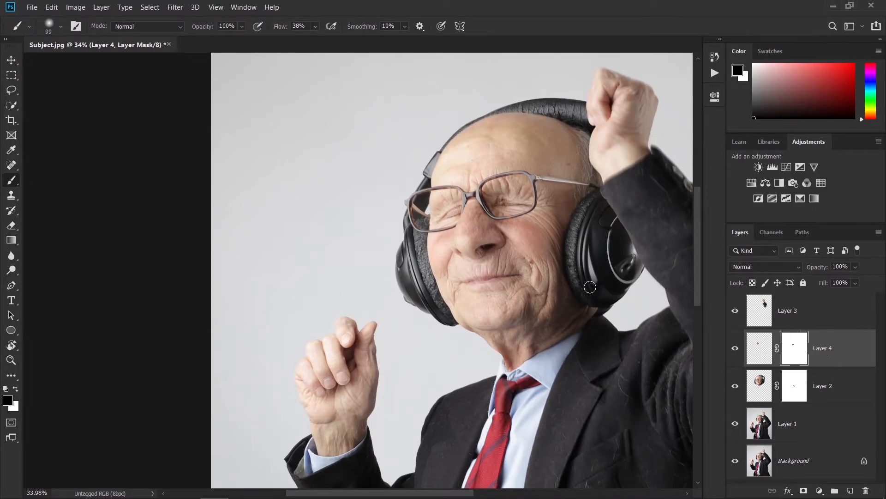
left_click_drag(579, 316, 457, 214)
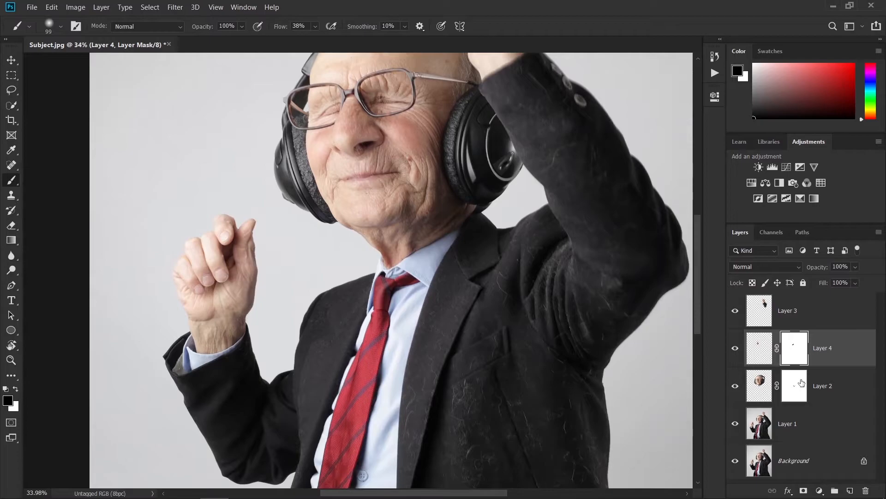
- Trace a closed Pen path around the mouth with Layer 2 selected, curving it below the lower lip from corner to corner
left_click(772, 425)
left_click(757, 388)
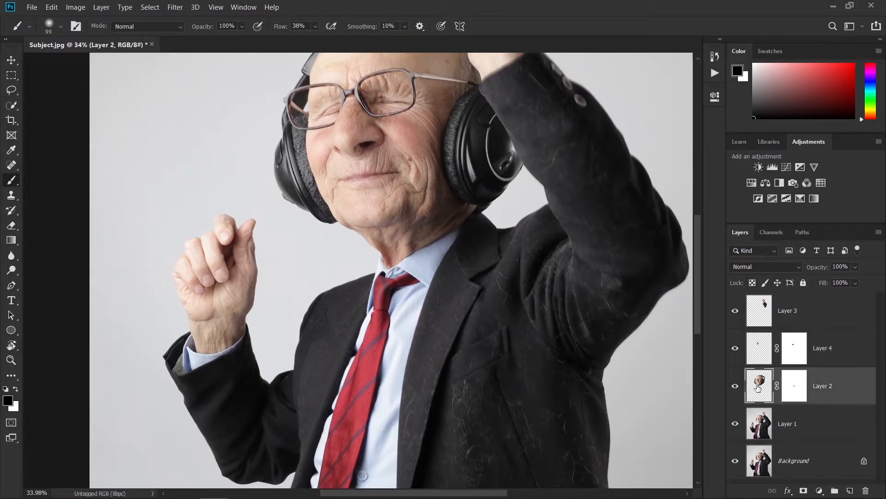
scroll(419, 208, "up", 10)
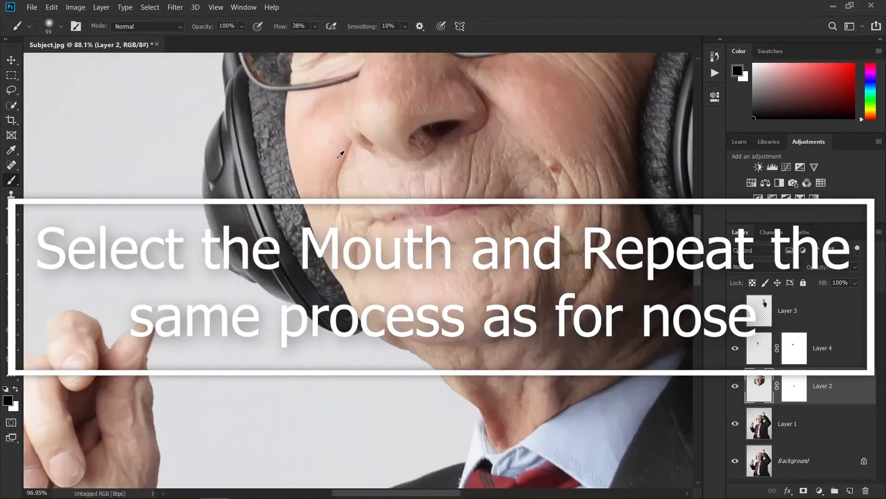
key("p")
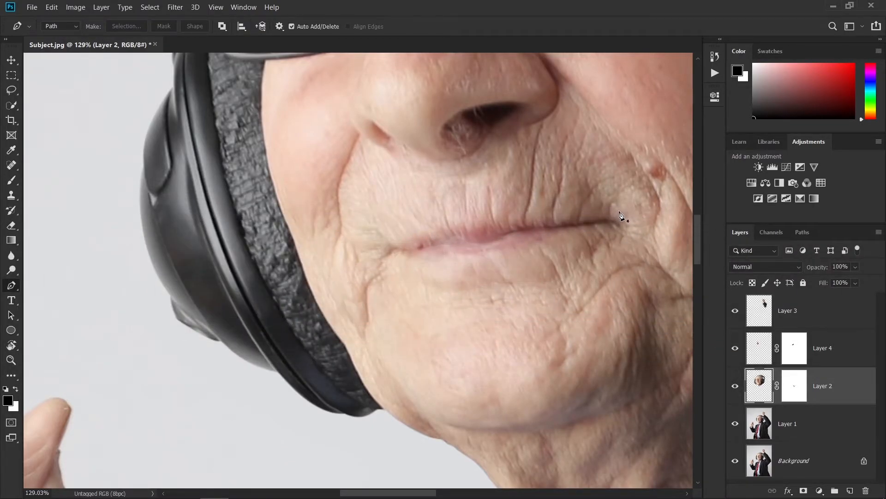
left_click(629, 217)
left_click(370, 250)
left_click_drag(484, 292, 570, 263)
left_click_drag(629, 216, 608, 307)
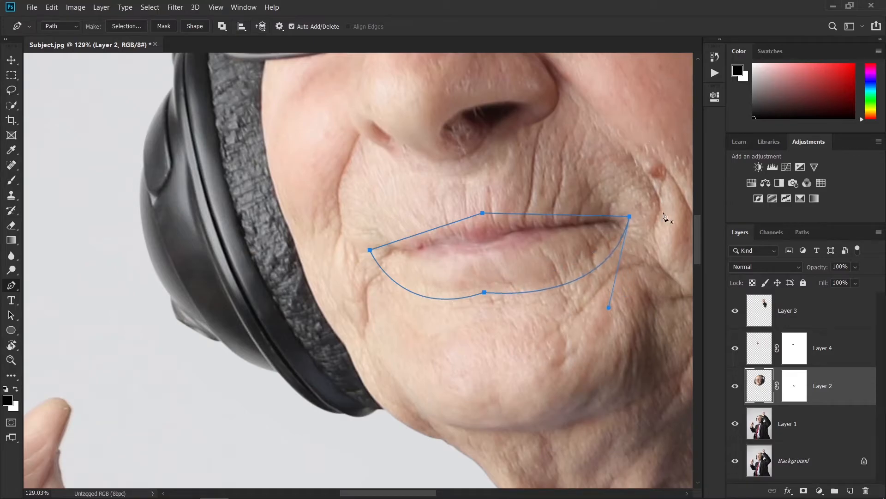
- Save the work path around the mouth under the name Mouth
left_click(802, 232)
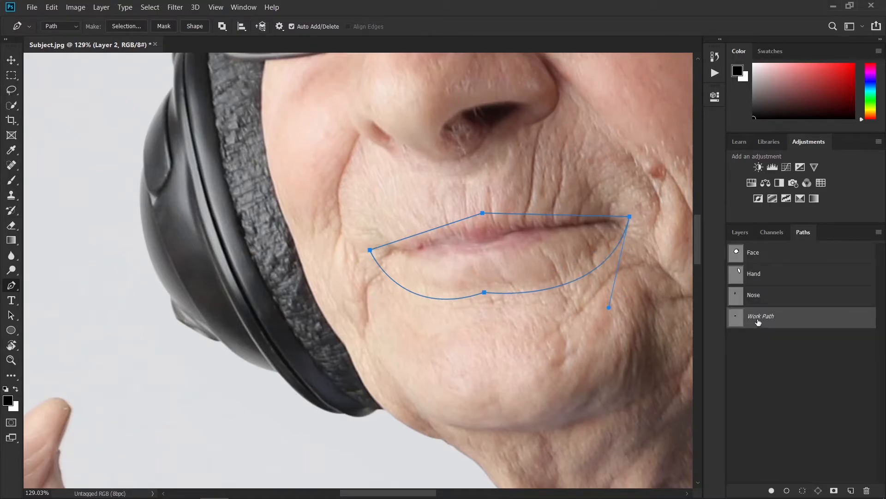
double_click(758, 320)
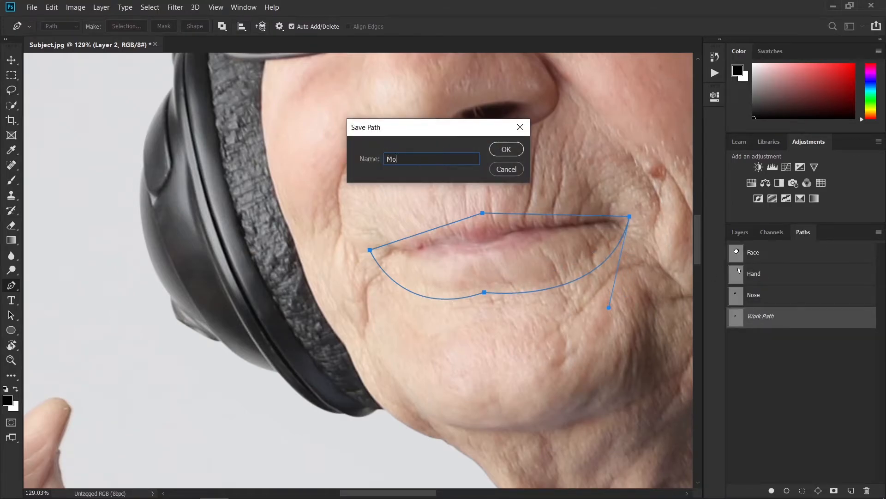
key("Return")
- Load the Mouth path as a selection and copy that area of Layer 2 onto a new layer
key("ctrl+Return")
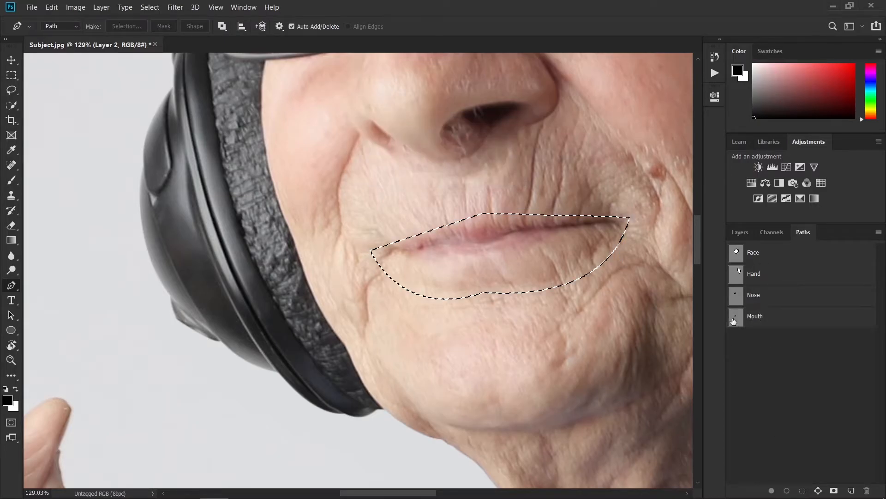
left_click(741, 230)
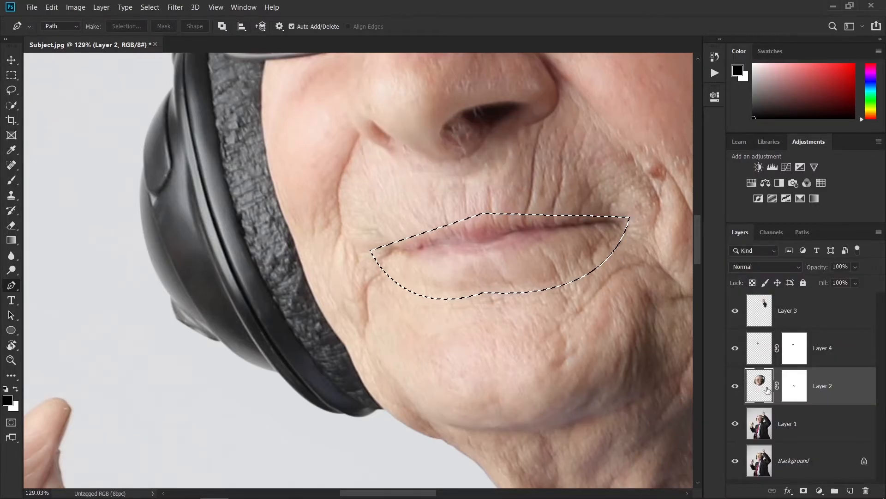
key("ctrl+j")
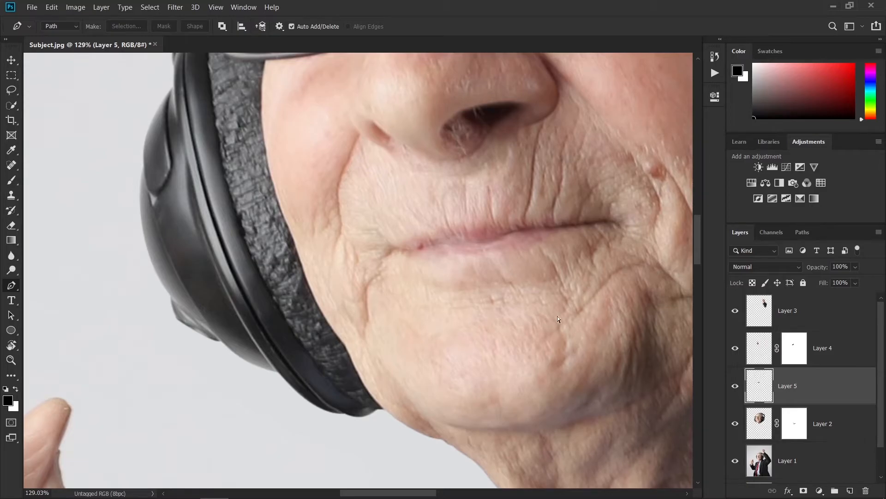
- Enlarge the copied mouth on Layer 5 slightly and reposition it over the original lips
key("ctrl+t")
left_click_drag(500, 300, 501, 307)
left_click_drag(492, 264, 493, 265)
left_click_drag(498, 307, 494, 307)
key("Return")
key("p")
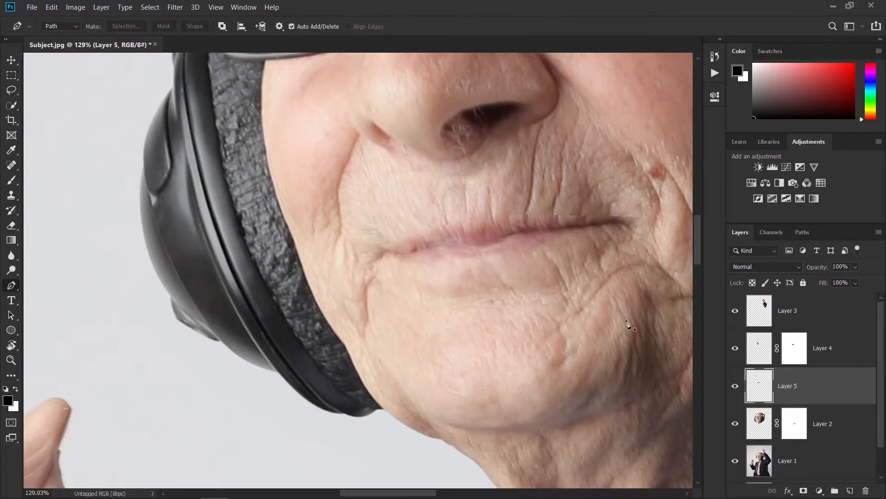
- Add a layer mask to Layer 5 and blend the enlarged mouth's edges into the surrounding skin with a soft black brush at 38% flow
left_click(803, 490)
scroll(505, 307, "up", 3)
left_click_drag(509, 316, 342, 360)
left_click(15, 181)
right_click(386, 297, "alt")
mouse_move(400, 333)
left_mouse_down()
mouse_move(502, 296)
mouse_move(531, 238)
mouse_move(534, 220)
mouse_move(502, 221)
left_mouse_up()
mouse_move(449, 214)
left_mouse_down()
mouse_move(355, 202)
mouse_move(309, 218)
mouse_move(555, 222)
left_mouse_up()
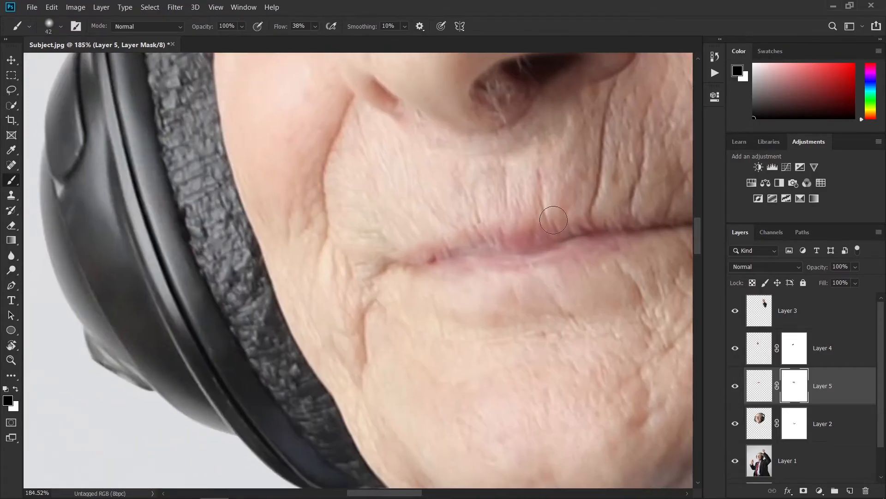
mouse_move(375, 247)
left_mouse_down()
mouse_move(358, 279)
mouse_move(377, 310)
left_mouse_up()
mouse_move(431, 345)
left_mouse_down()
mouse_move(549, 338)
mouse_move(392, 316)
left_mouse_up()
left_click_drag(590, 363, 423, 352)
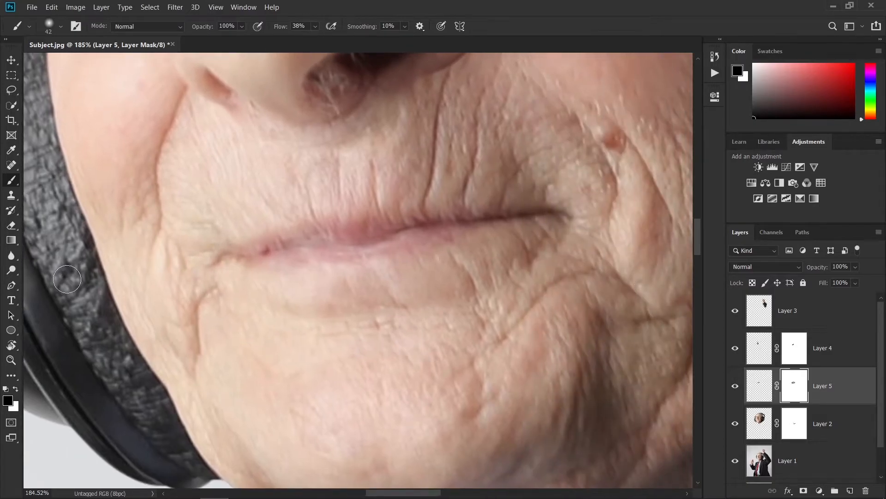
- Smooth the seam below the lower lip on Layer 5's image with the Blur tool at 100% strength
left_click(12, 257)
left_click(752, 389)
left_click_drag(370, 311, 407, 315)
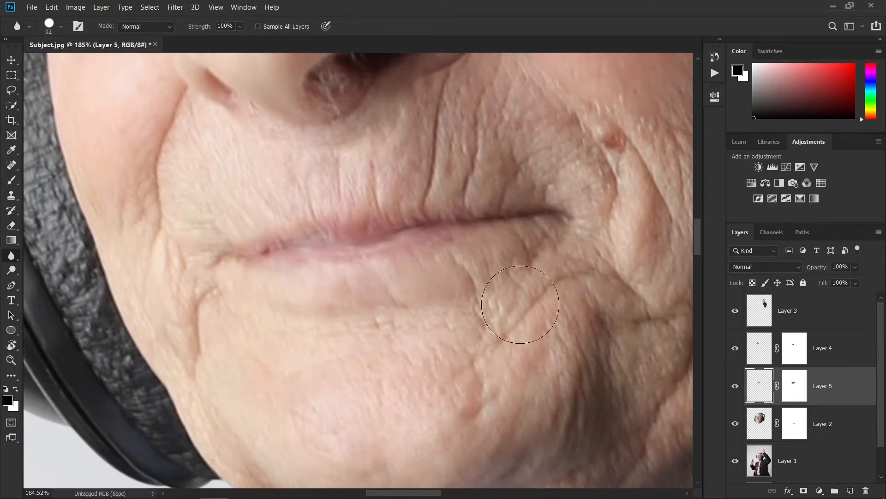
scroll(490, 207, "down", 6)
left_click_drag(471, 205, 466, 246)
scroll(466, 246, "down", 4)
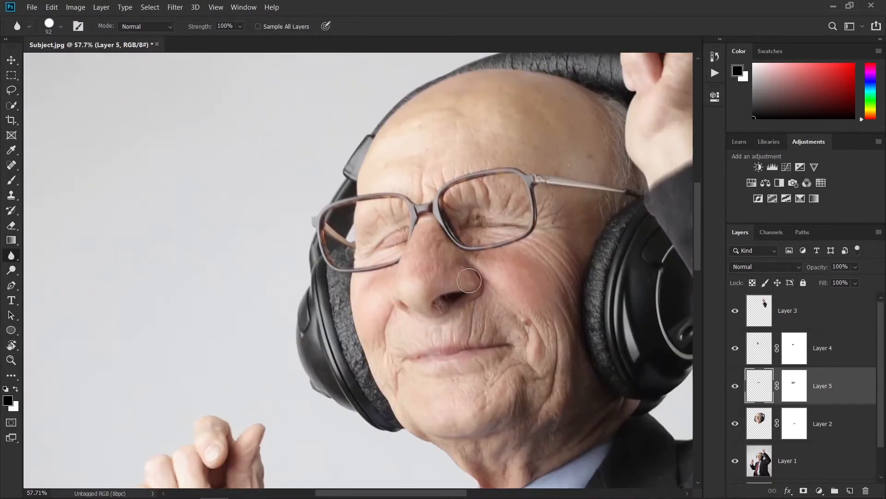
left_click_drag(476, 342, 454, 271)
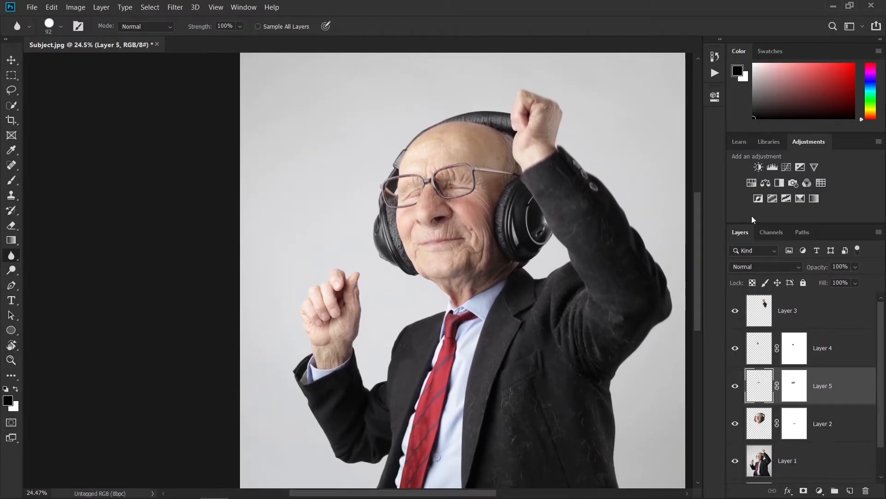
- Select Layer 3 and compare the caricature with Layer 1 by repeatedly isolating Layer 1 and restoring the other layers
left_click(807, 325)
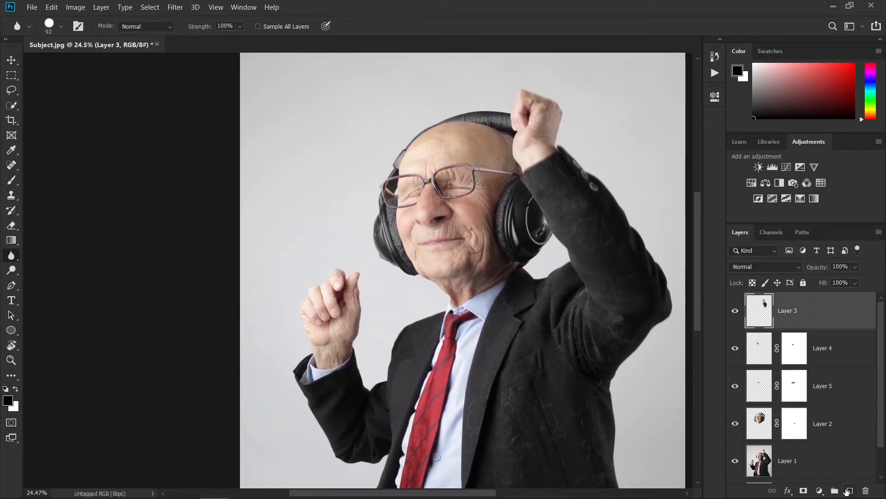
scroll(556, 283, "down", 2)
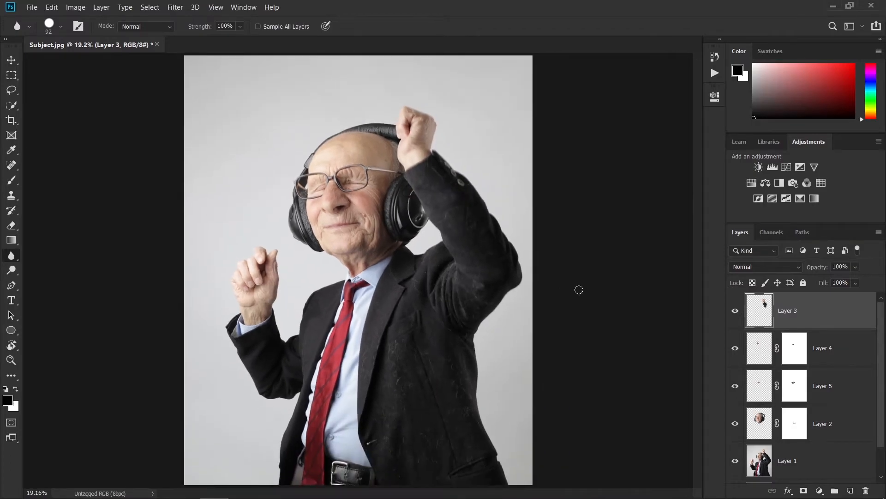
left_click(735, 461, "alt")
left_click(735, 461, "alt")
left_click(735, 462, "alt")
left_click(735, 461, "alt")
left_click(735, 462, "alt")
left_click(736, 462, "alt")
scroll(426, 171, "up", 5)
scroll(433, 211, "down", 5)
- Create a new empty layer above Layer 3 and clip it to Layer 3
key("v")
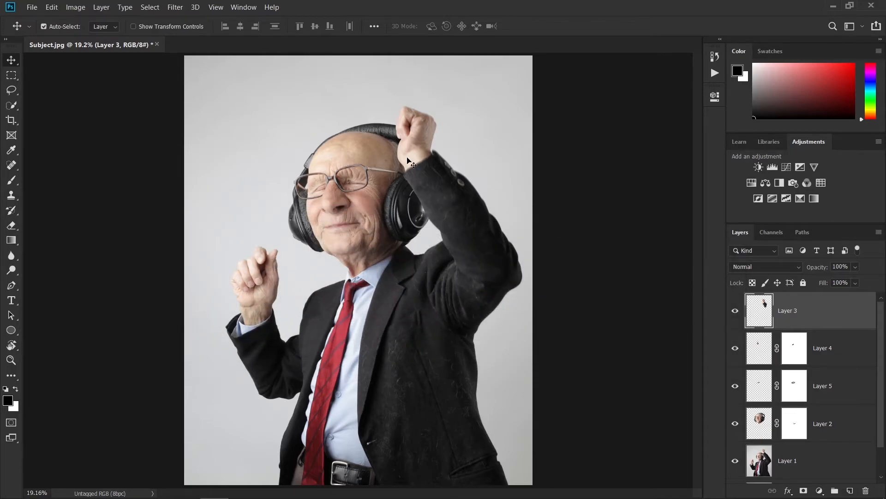
scroll(411, 172, "up", 4)
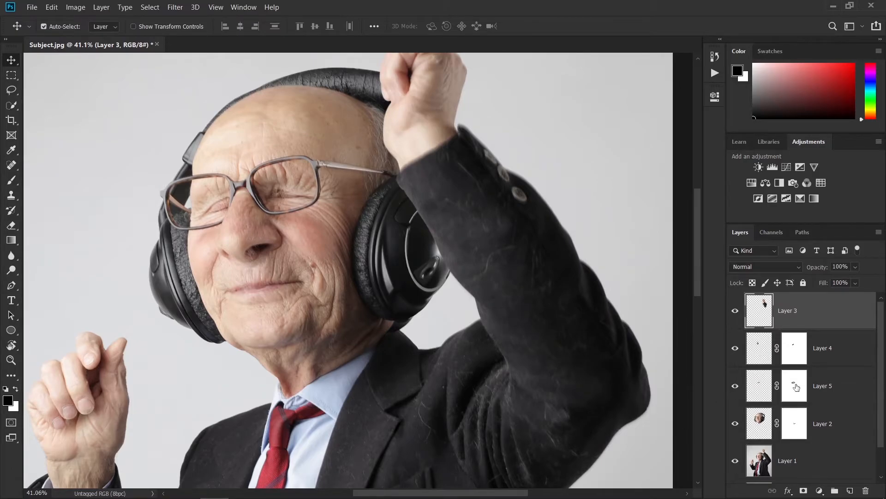
left_click(849, 492)
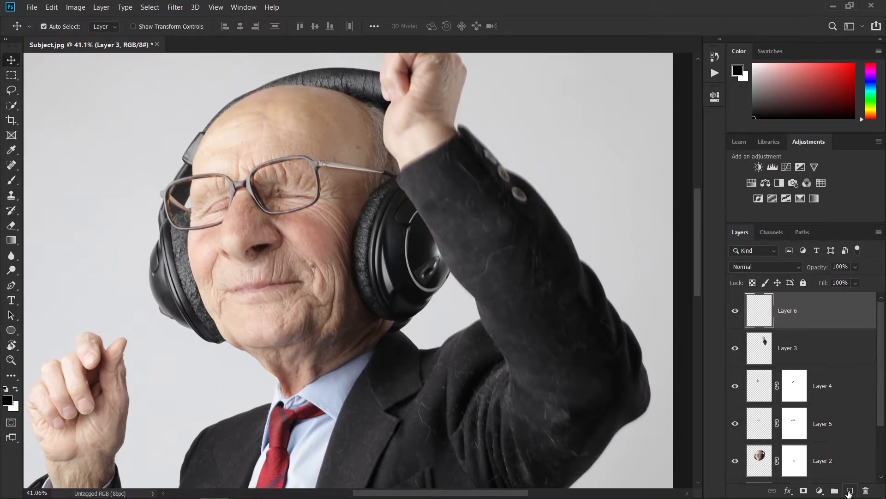
left_click(792, 326, "alt")
- Paint soft black shading along the raised wrist and sleeve on Layer 6 with a size 306 brush at 2% flow
scroll(420, 262, "up", 5)
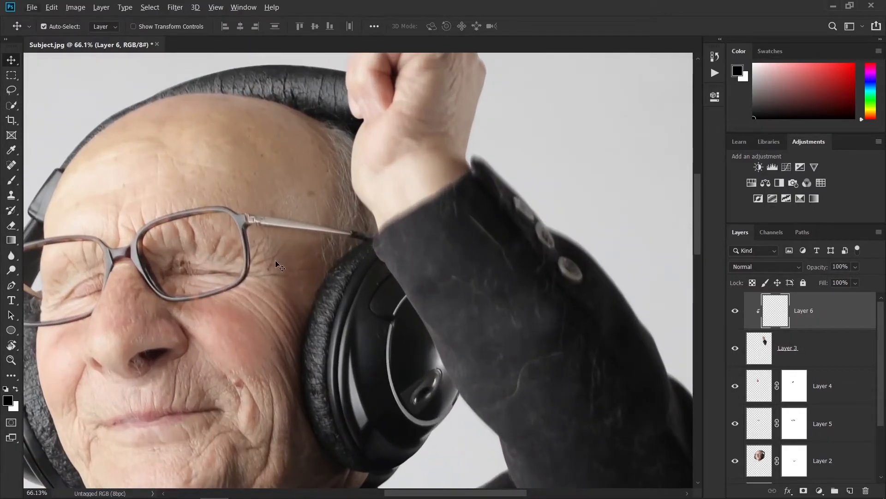
key("b")
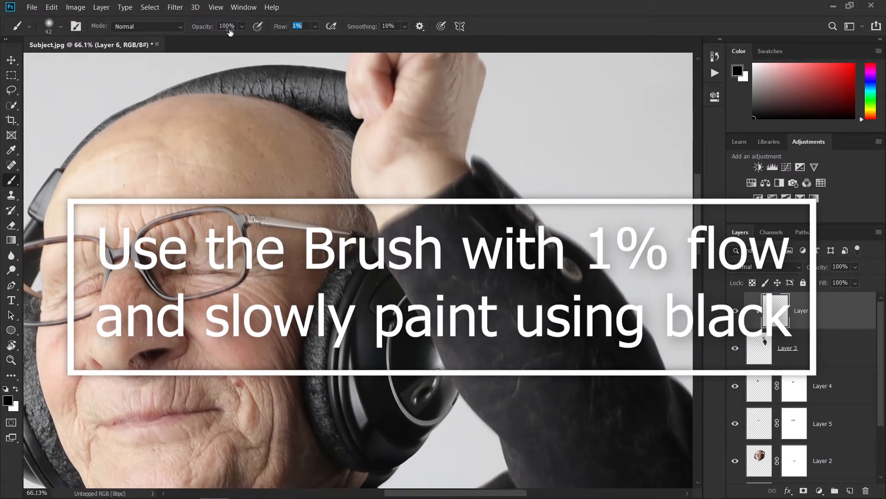
left_click_drag(232, 33, 231, 32)
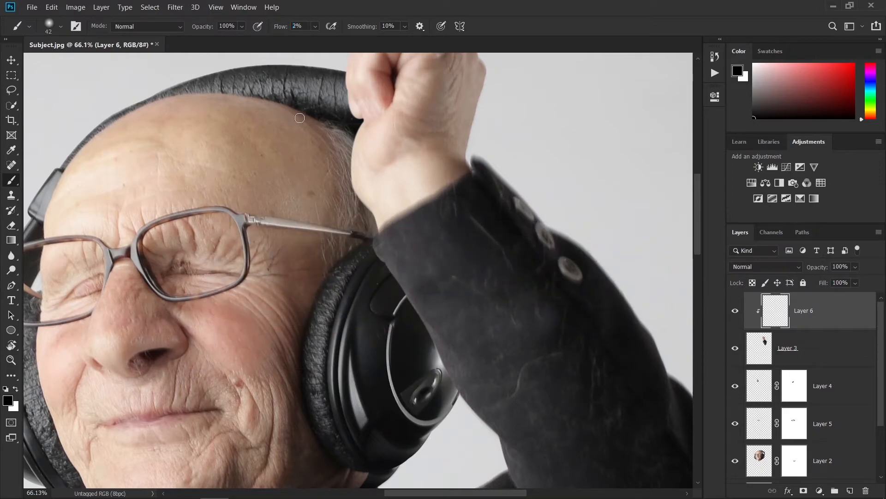
mouse_move(357, 236)
left_mouse_down()
mouse_move(436, 259)
mouse_move(391, 244)
left_mouse_up()
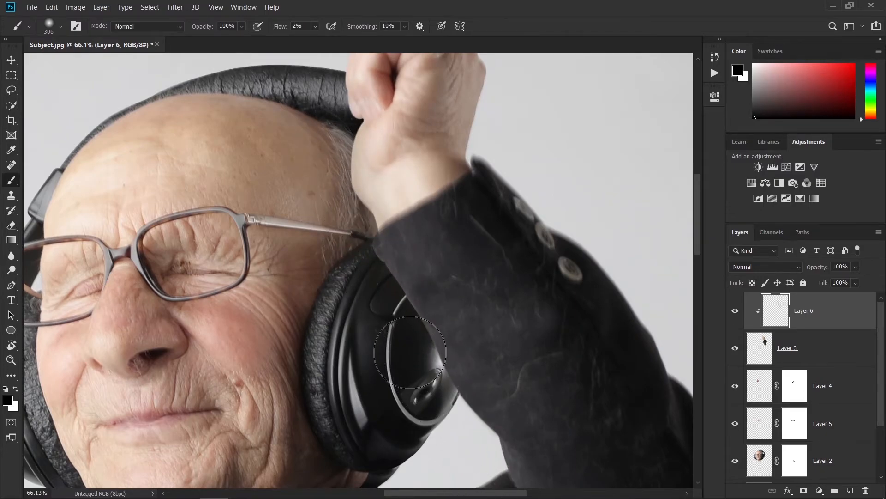
left_click_drag(367, 276, 361, 153)
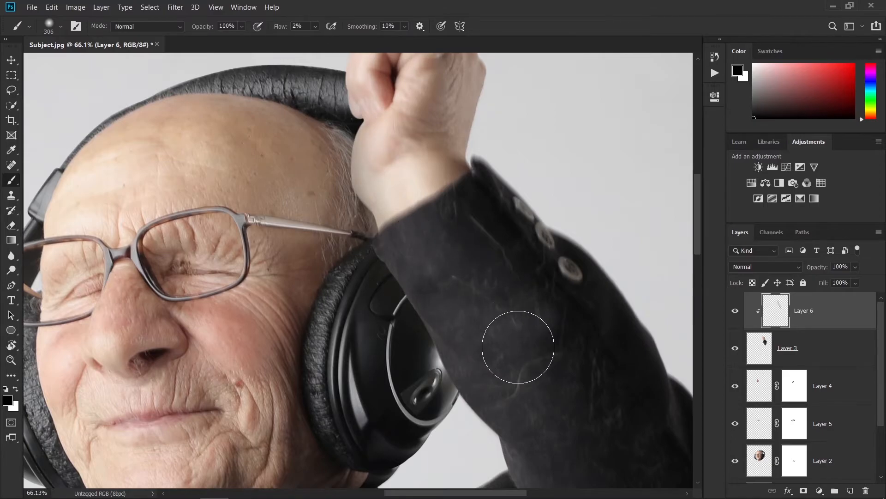
- Reduce the opacity of the shading on Layer 6 to 60%
scroll(517, 342, "down", 5, "alt")
scroll(510, 342, "up", 4, "alt")
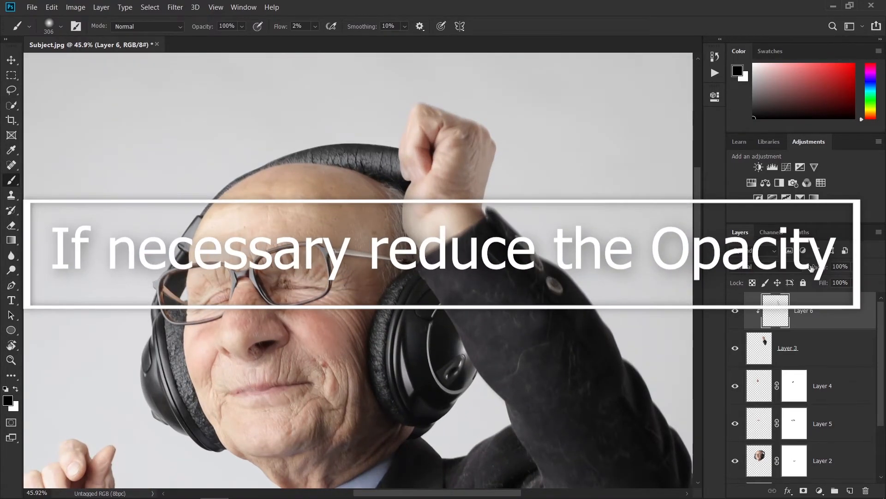
mouse_move(809, 267)
left_mouse_down()
mouse_move(801, 270)
mouse_move(820, 271)
left_mouse_up()
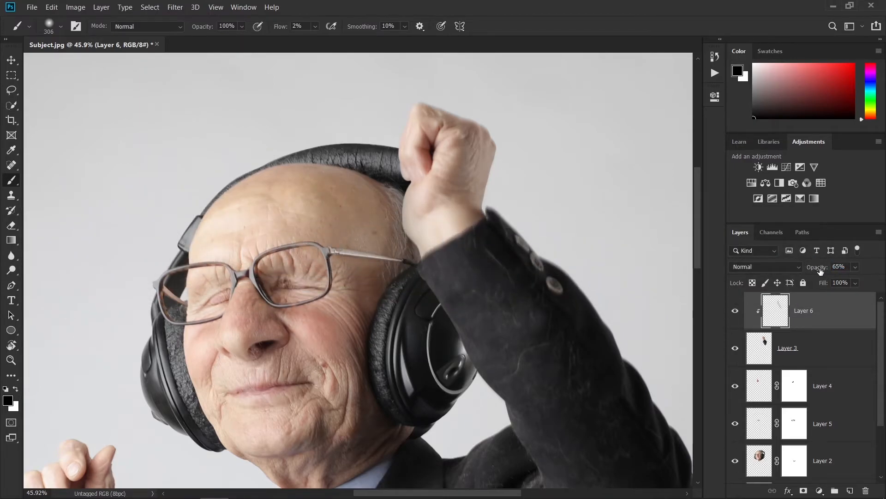
left_click(836, 268)
type("60")
- Soften the raised arm's edges on Layer 3 along the wrist and sleeve with the Blur tool at 100% strength, and check the result
left_click(11, 255)
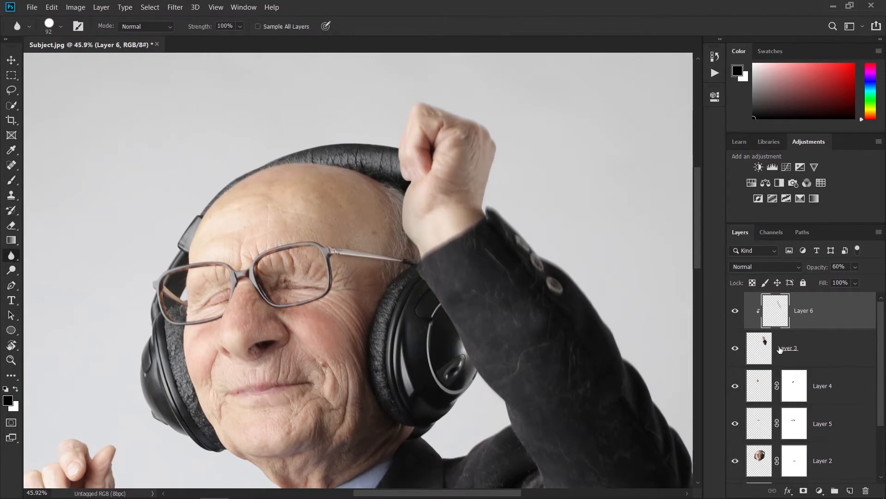
left_click(744, 349)
scroll(435, 158, "up", 5)
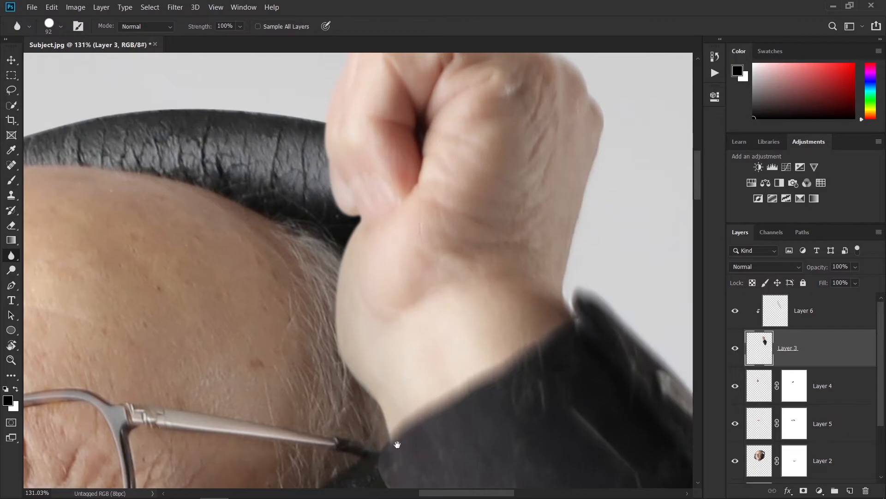
left_click_drag(402, 455, 387, 180)
left_click_drag(419, 272, 320, 41)
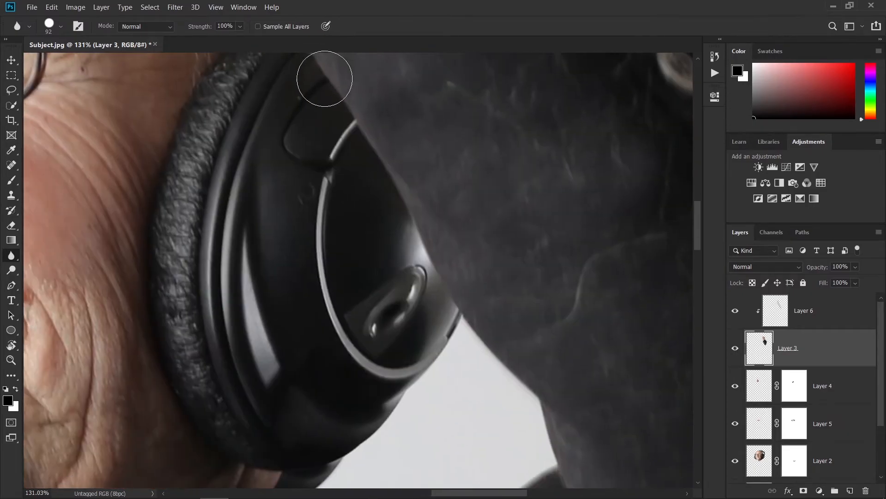
key("ctrl+0")
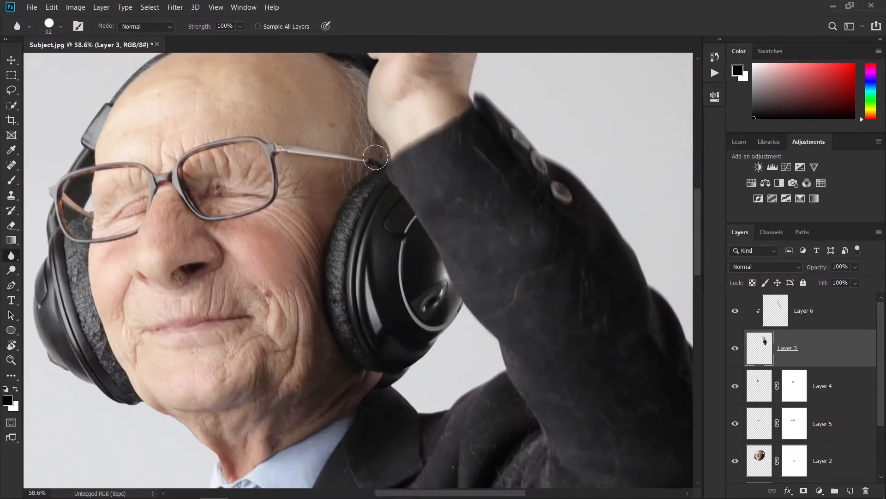
left_click_drag(365, 141, 528, 312)
left_click(736, 311)
scroll(494, 227, "down", 3)
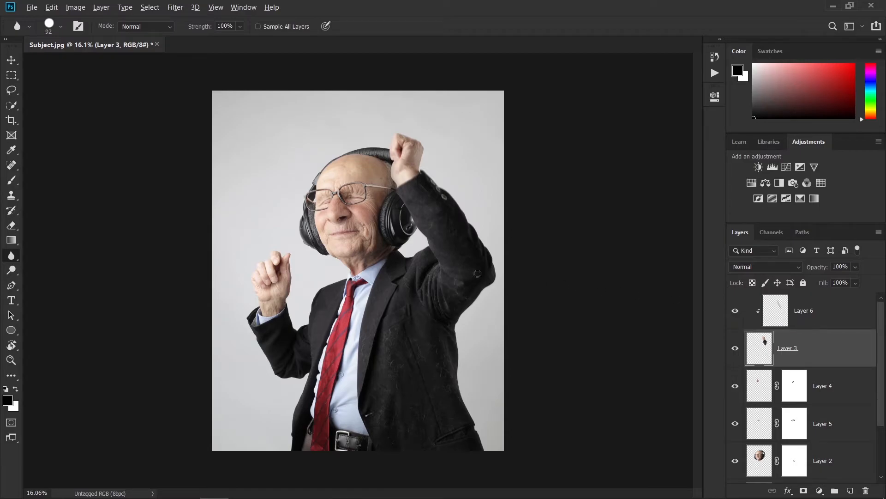
- Create a new empty layer directly above Layer 2 and clip it to Layer 2
scroll(351, 267, "up", 8)
scroll(357, 269, "up", 3)
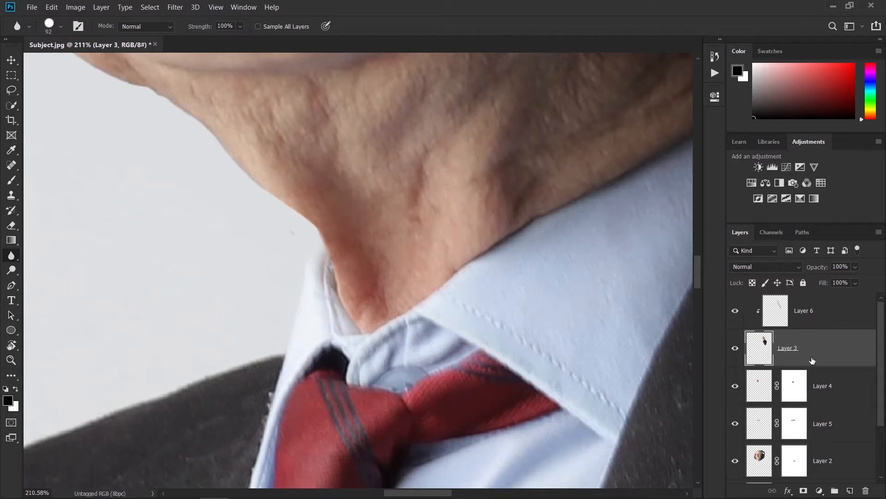
left_click(825, 457)
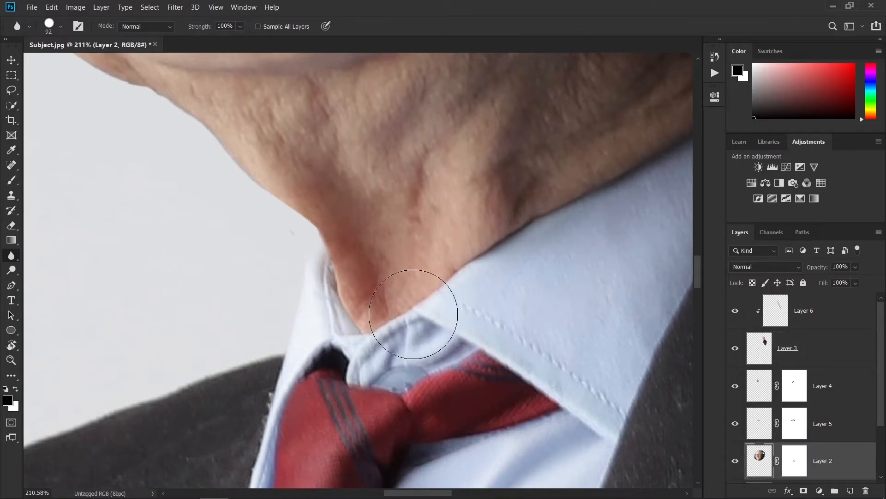
mouse_move(852, 492)
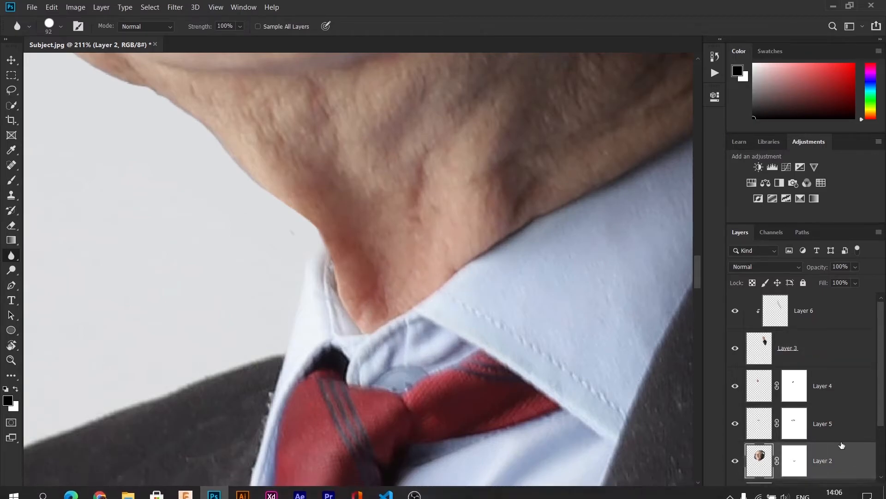
left_click(849, 491)
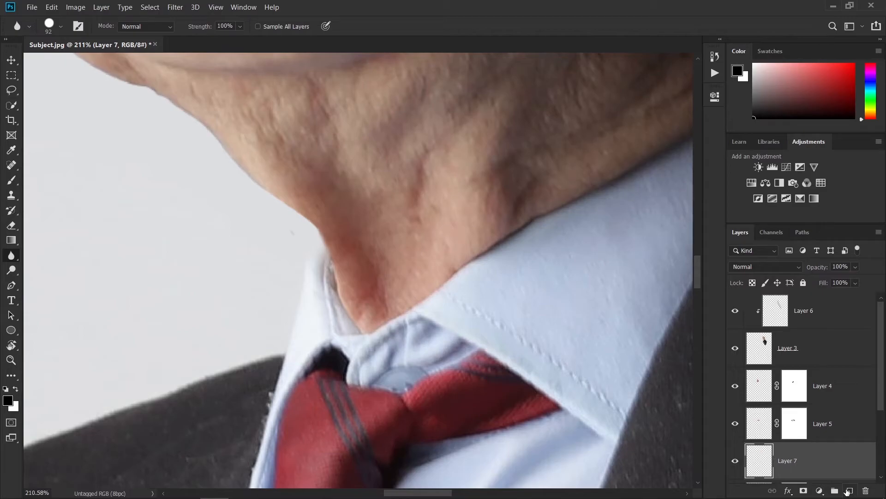
left_click(800, 475, "alt")
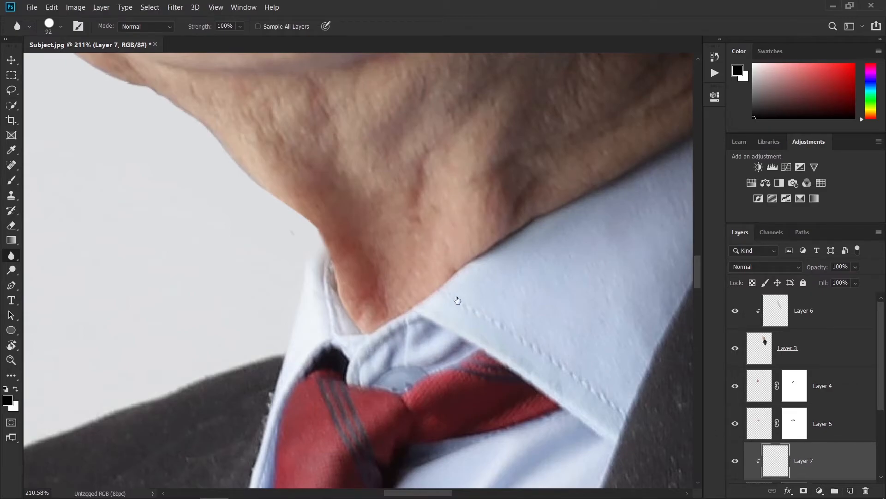
- Paint faint black shading on Layer 7 where the neck meets the shirt collar, using a small soft brush at 1% flow
mouse_move(435, 282)
left_mouse_down()
mouse_move(403, 282)
mouse_move(428, 216)
mouse_move(410, 87)
left_mouse_up()
left_click(12, 180)
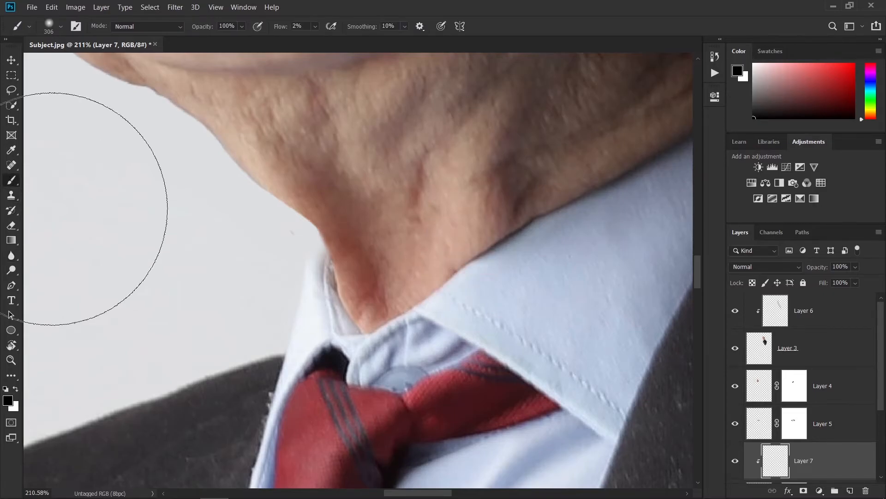
mouse_move(428, 339)
left_mouse_down()
mouse_move(392, 173)
mouse_move(251, 216)
left_mouse_up()
left_click_drag(435, 273, 421, 273)
left_click_drag(277, 30, 273, 30)
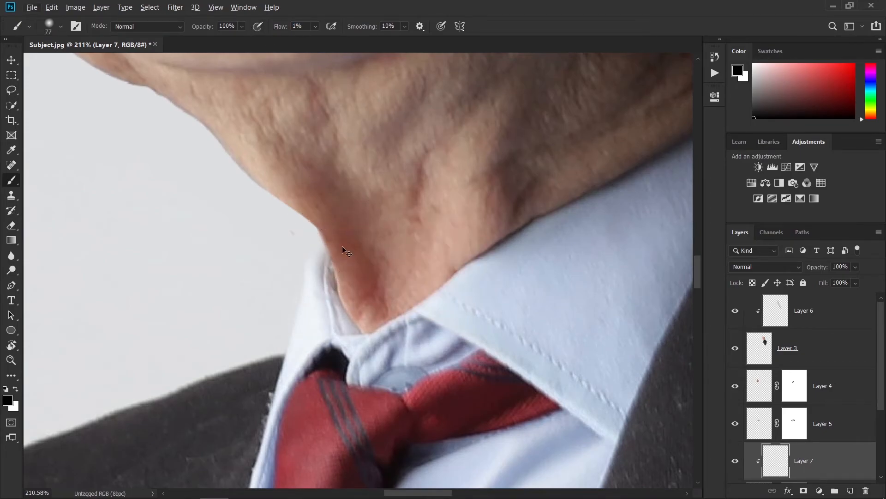
mouse_move(344, 294)
left_mouse_down()
mouse_move(332, 292)
mouse_move(335, 280)
left_mouse_up()
scroll(330, 291, "up", 7)
mouse_move(321, 216)
left_mouse_down()
mouse_move(393, 355)
mouse_move(429, 368)
left_mouse_up()
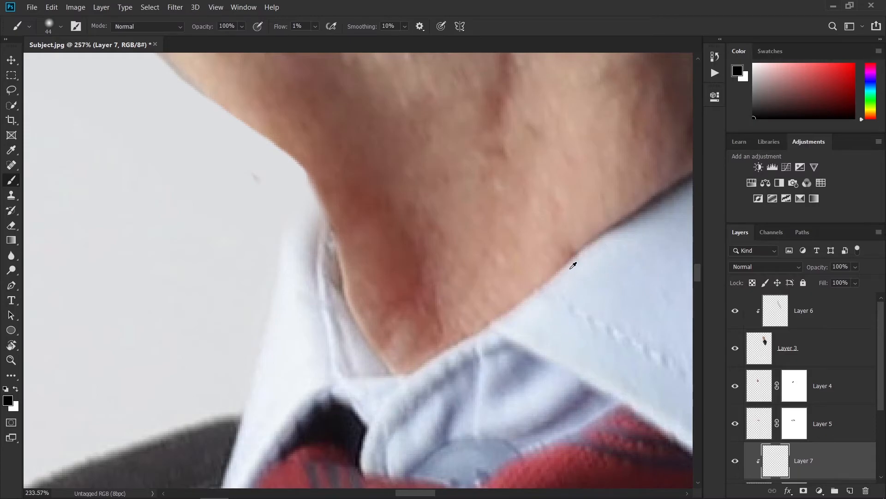
scroll(572, 260, "down", 4)
mouse_move(621, 225)
left_mouse_down()
mouse_move(534, 298)
mouse_move(482, 329)
mouse_move(490, 312)
mouse_move(550, 279)
mouse_move(564, 237)
left_mouse_up()
- Inspect the jaw, neck and collar area up close for edges that still need smoothing
scroll(566, 240, "down", 4)
scroll(568, 244, "down", 3)
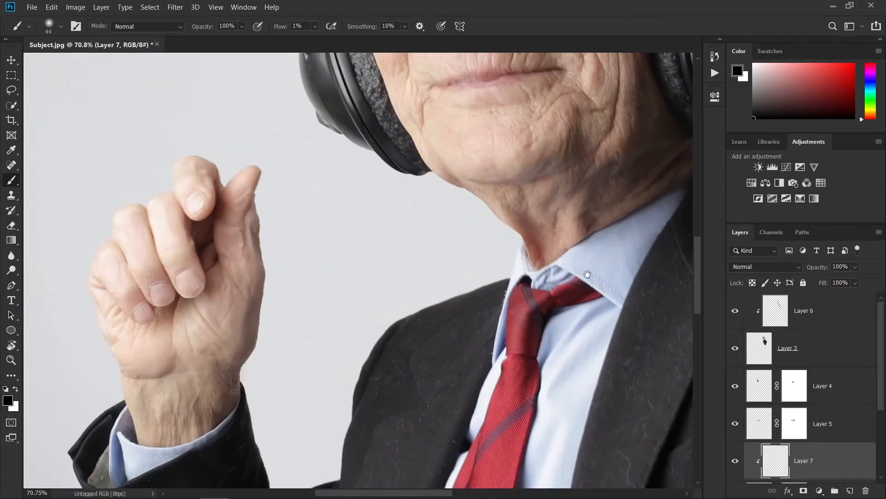
left_click_drag(579, 266, 503, 389)
scroll(492, 353, "up", 6)
scroll(490, 359, "down", 5)
scroll(500, 359, "up", 2)
scroll(503, 357, "down", 2)
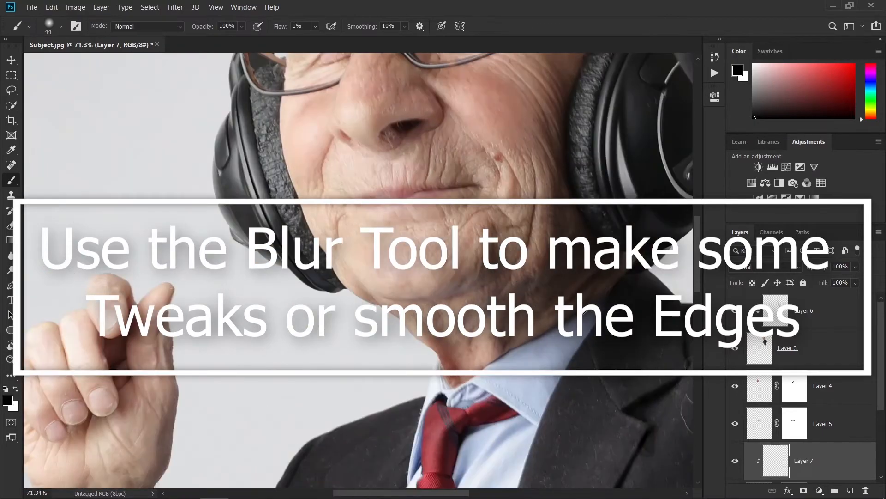
scroll(623, 304, "up", 7)
left_click_drag(621, 288, 521, 307)
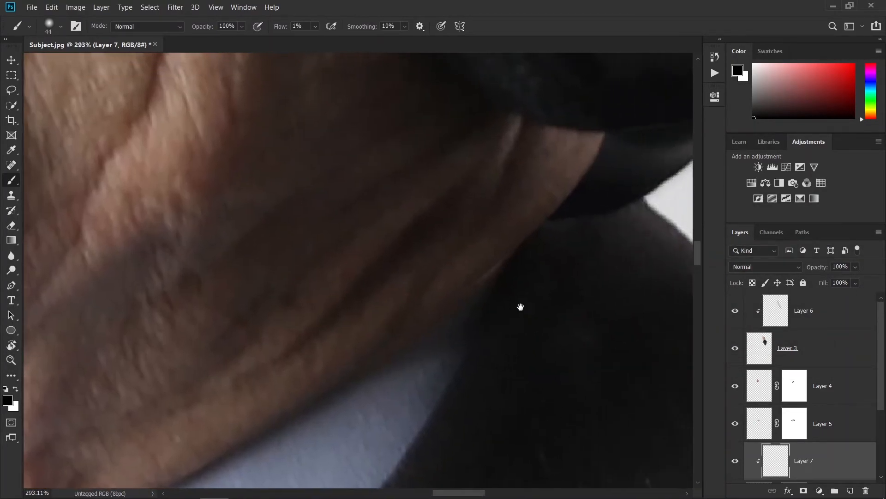
- Soften the edge of the neck along the shirt collar on Layer 2's image with the Blur tool at 100% strength
scroll(775, 425, "down", 3)
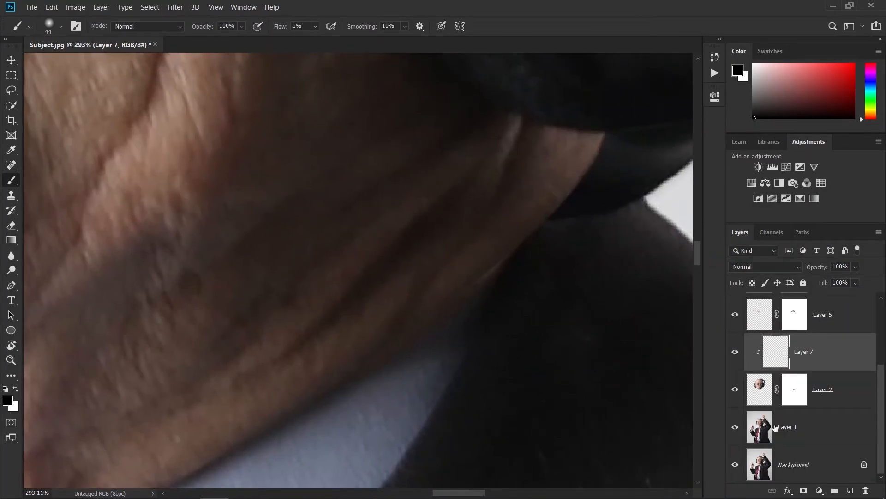
left_click(790, 400)
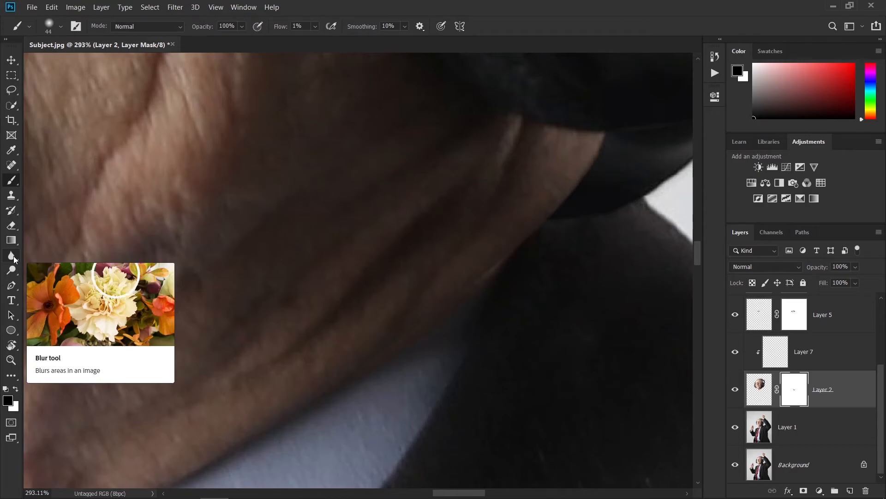
left_click(12, 255)
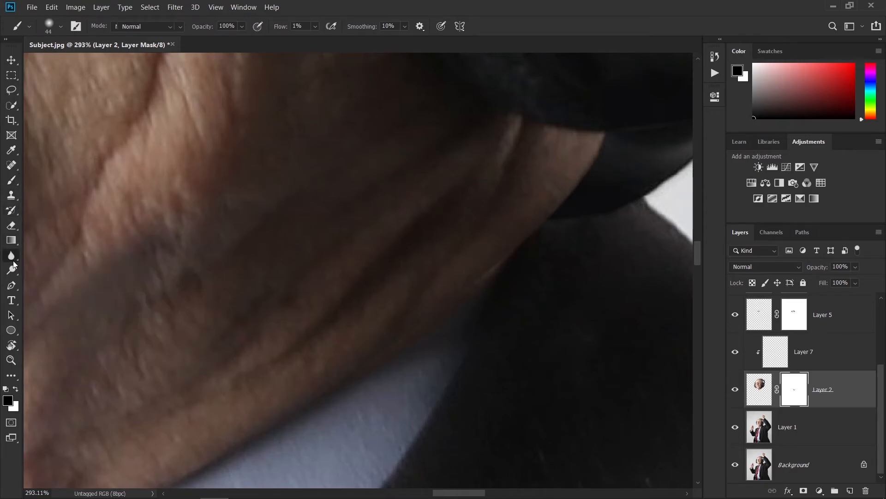
left_click(751, 391)
mouse_move(526, 265)
left_mouse_down()
mouse_move(468, 283)
mouse_move(524, 244)
mouse_move(259, 427)
mouse_move(362, 378)
left_mouse_up()
mouse_move(466, 323)
left_mouse_down()
mouse_move(404, 323)
mouse_move(704, 165)
left_mouse_up()
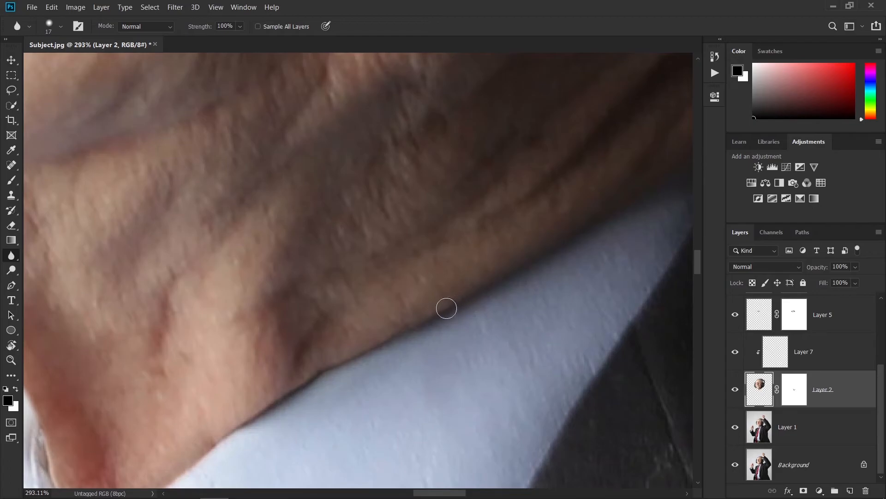
scroll(396, 298, "down", 3)
- Blur the outer edges of the jaw, headphones and headband on Layer 2 with a size 65 brush, and check the whole picture
left_click_drag(279, 287, 559, 318)
left_click_drag(465, 374, 482, 376)
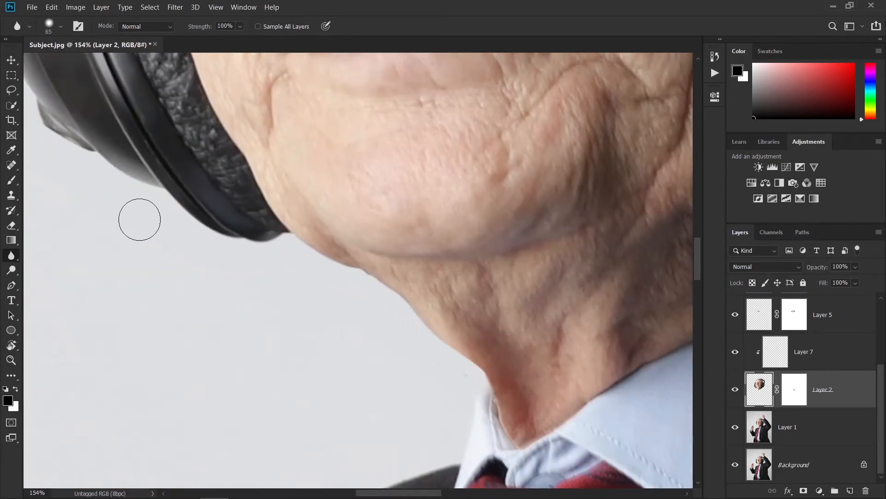
left_click_drag(179, 239, 637, 413)
left_click_drag(510, 283, 448, 442)
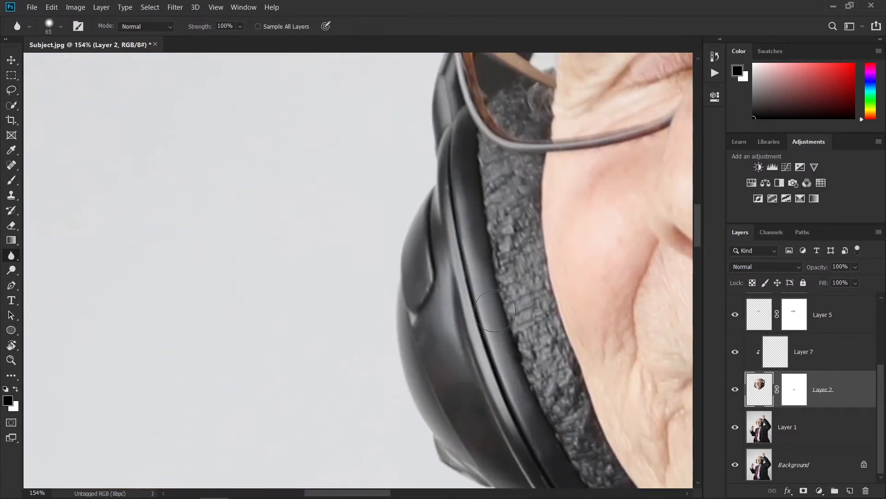
scroll(489, 323, "down", 3)
left_click_drag(549, 210, 460, 370)
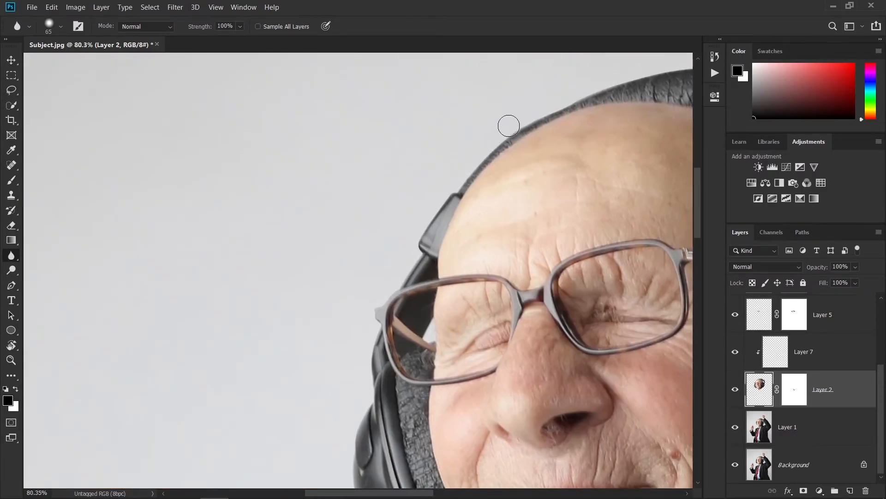
scroll(466, 175, "up", 3)
left_click_drag(416, 194, 199, 347)
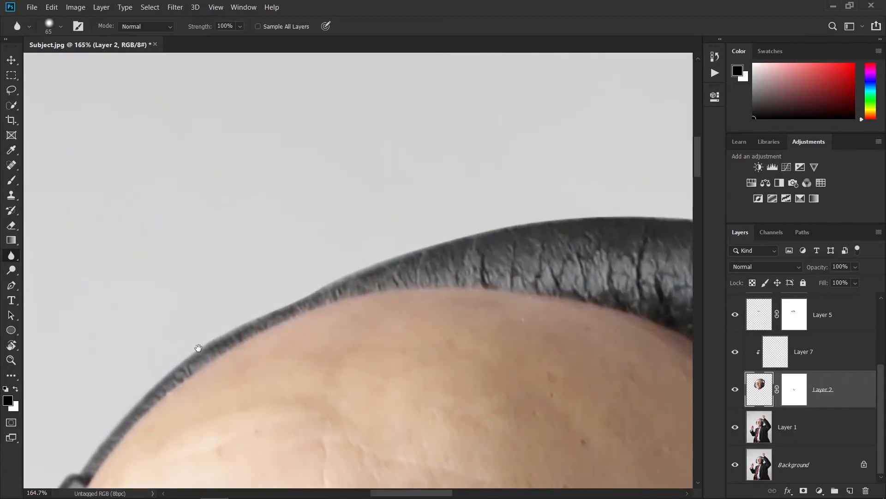
left_click_drag(590, 204, 268, 264)
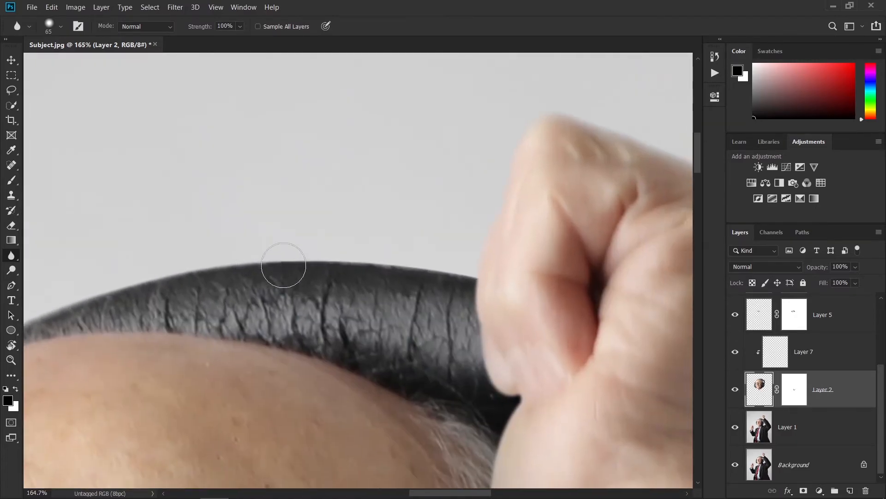
scroll(450, 323, "down", 6)
left_click_drag(443, 432, 511, 194)
scroll(511, 195, "down", 3)
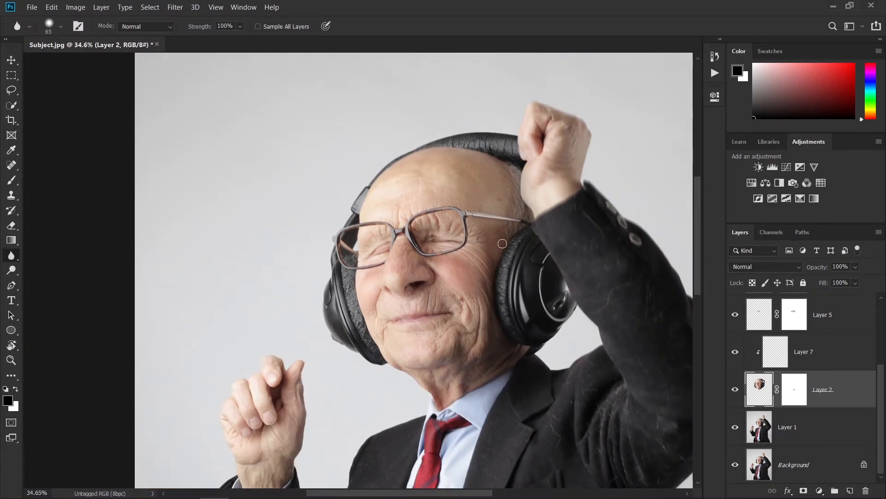
scroll(507, 274, "down", 3)
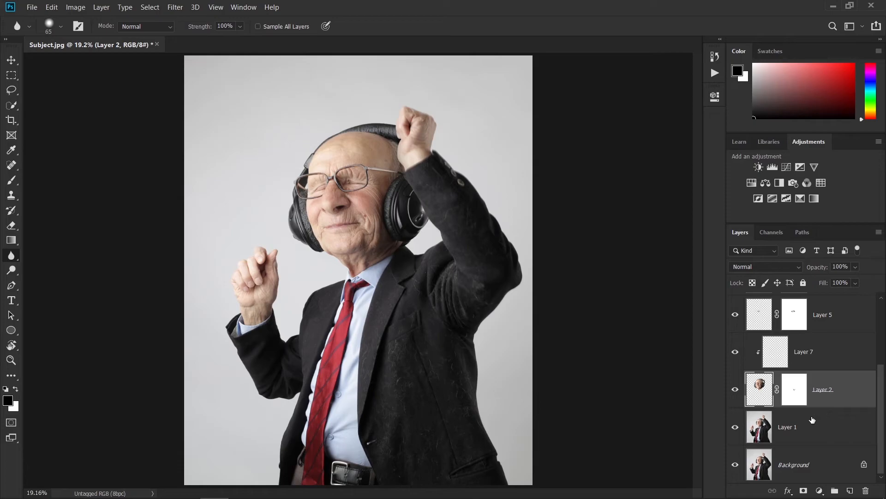
- Group all layers from Layer 1 up to Layer 6, name the group "Big Head" and leave it collapsed
left_click(819, 429)
scroll(825, 410, "up", 3)
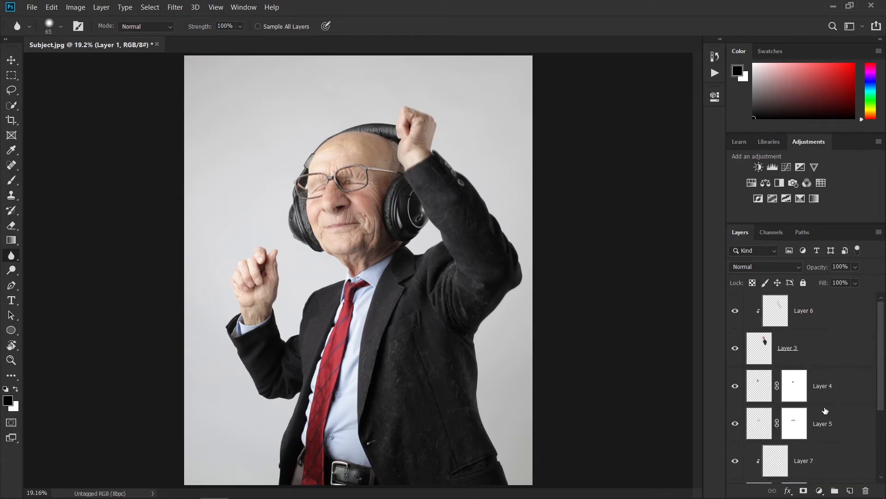
left_click(836, 320, "shift")
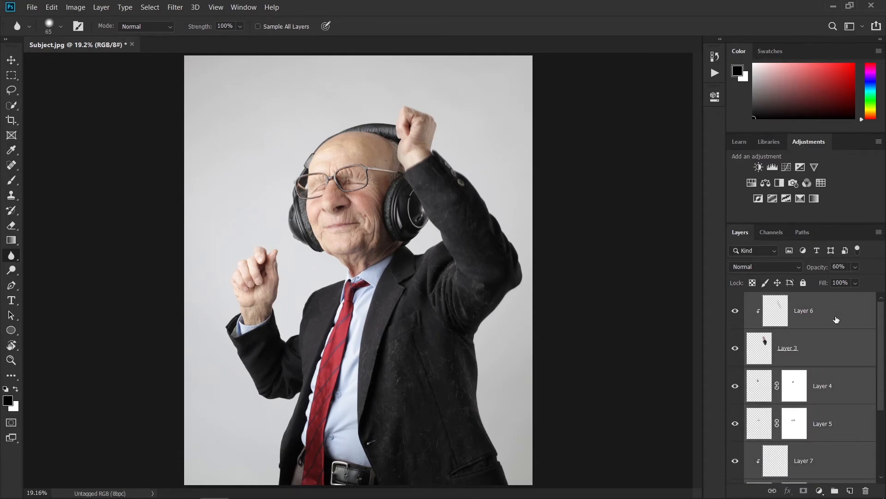
key("ctrl+g")
double_click(780, 299)
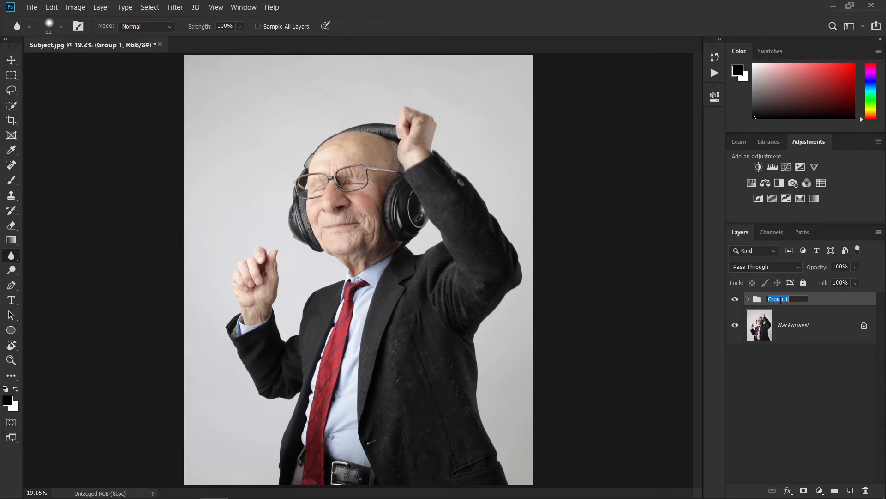
type("Big Head")
key("Return")
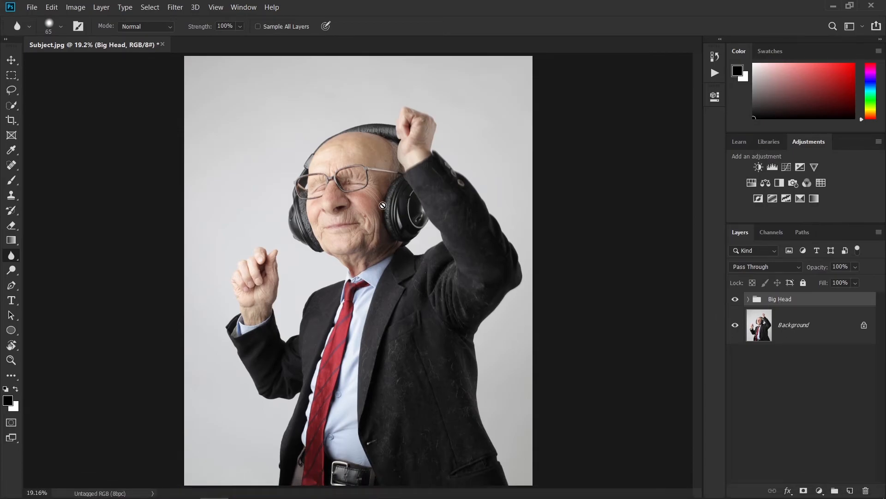
key("v")
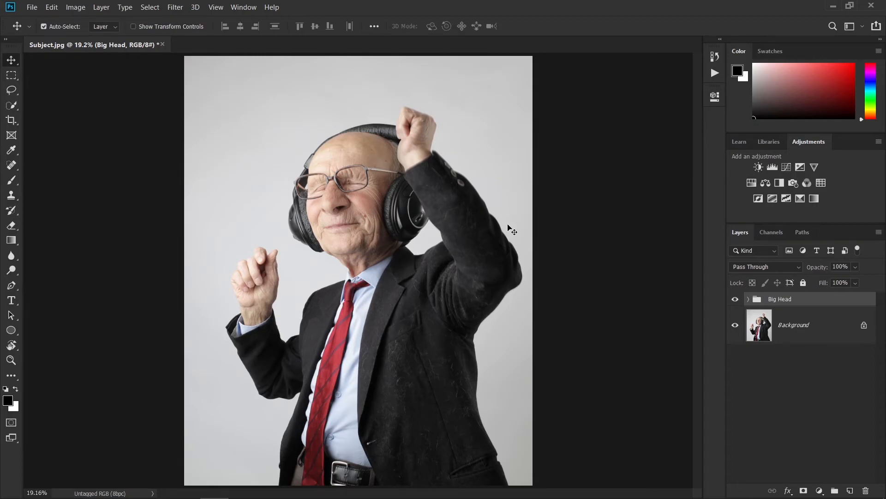
left_click(512, 229)
scroll(812, 323, "up", 3)
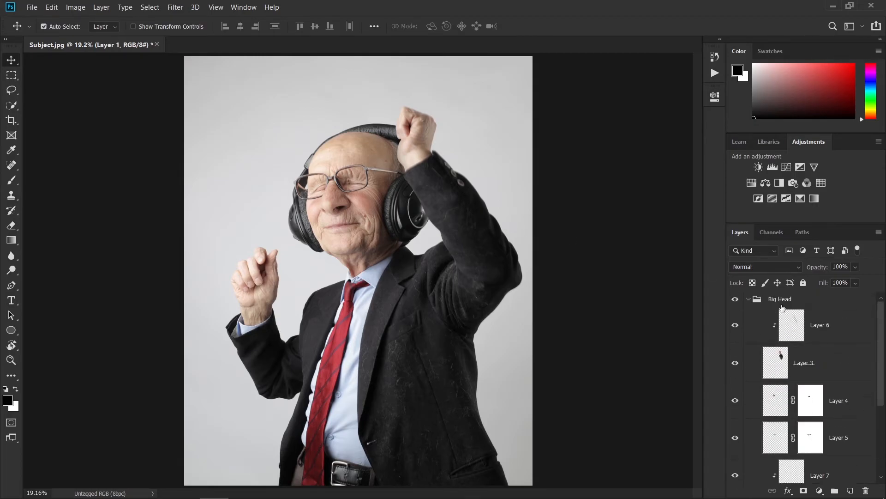
left_click(750, 300)
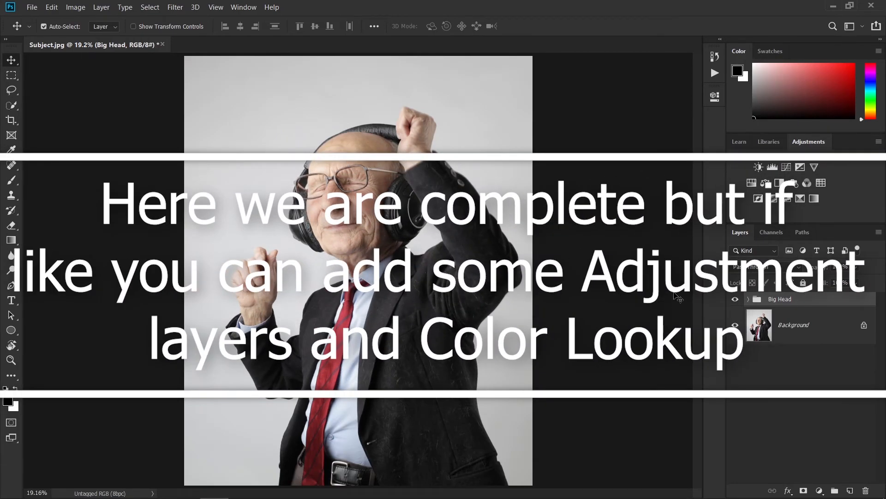
left_click(821, 183)
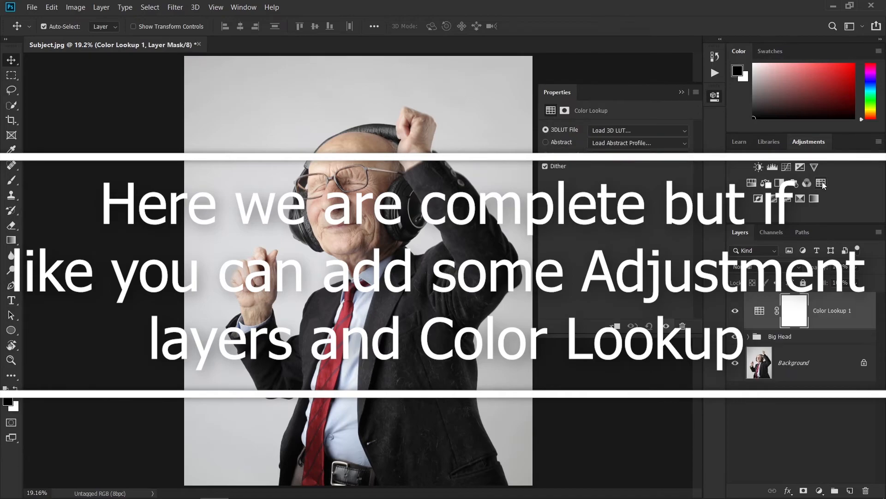
left_click(682, 93)
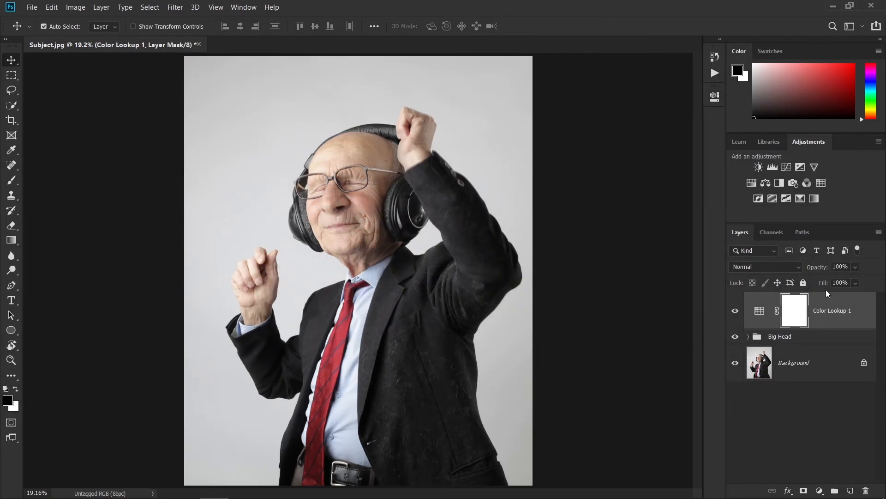
key("Delete")
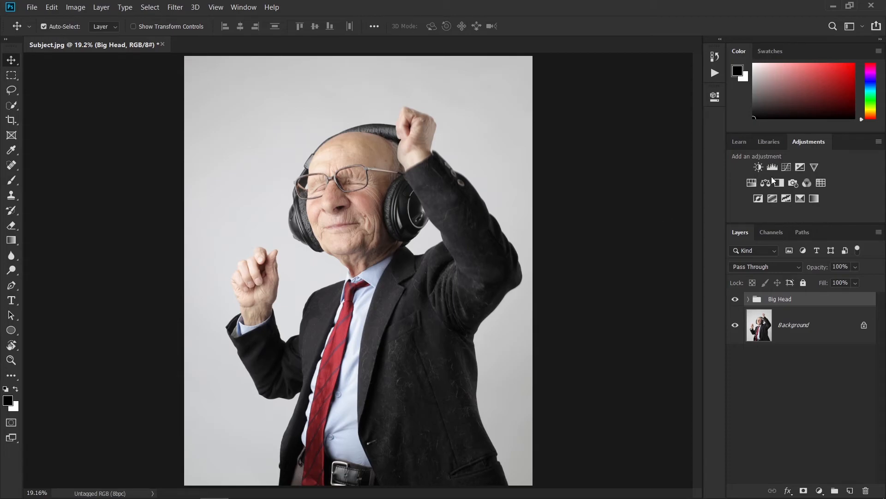
- Add a Curves adjustment layer above the Big Head group with the black point at input 12 and a point at input 67, output 67
left_click(786, 166)
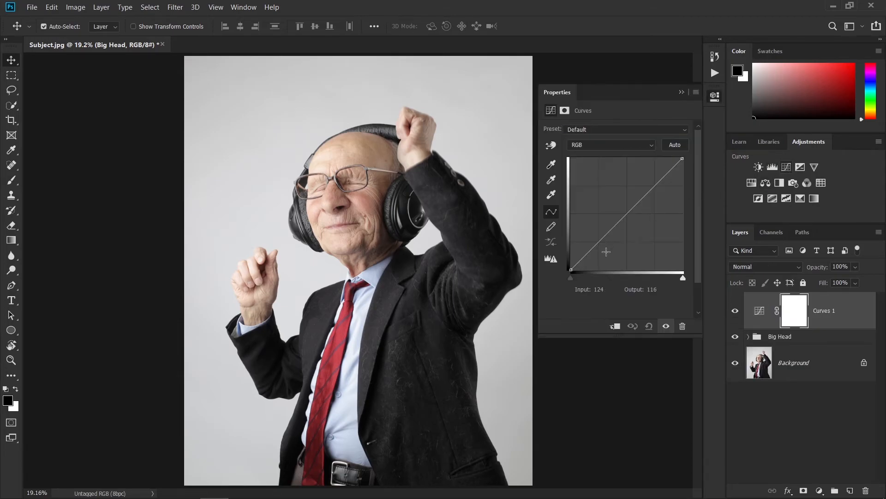
left_click_drag(573, 277, 577, 281)
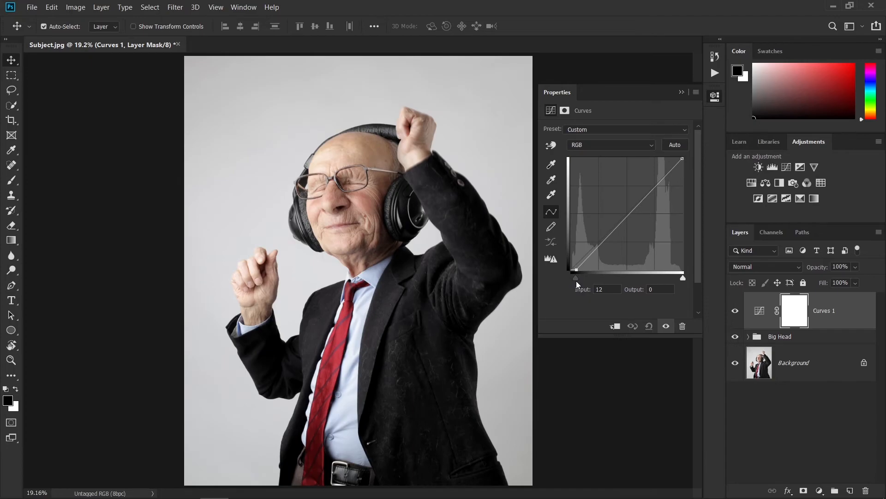
left_click(600, 240)
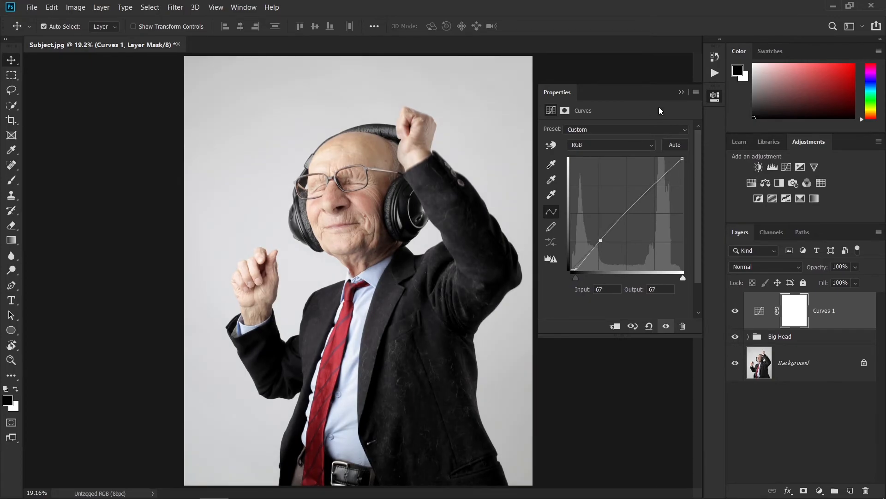
left_click(682, 92)
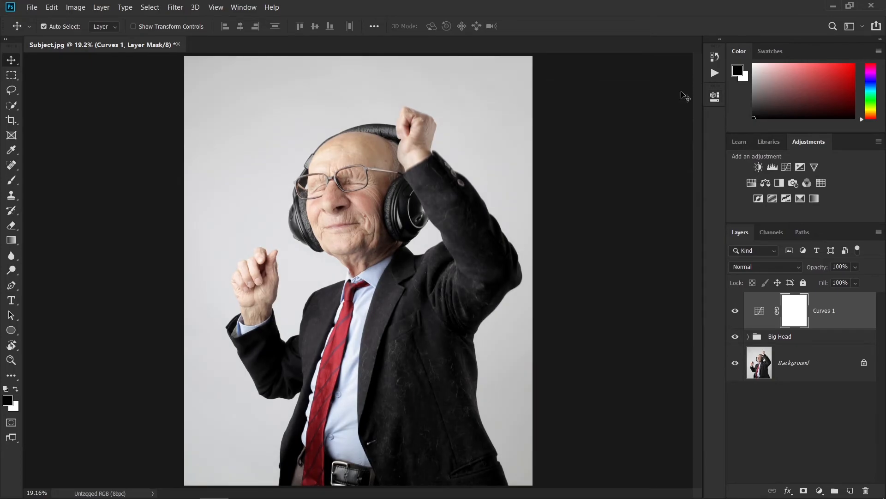
- Add a Hue/Saturation adjustment layer, raise the Reds saturation to +20 by sampling the tie, and compare the image with and without it
left_click(749, 183)
scroll(327, 374, "up", 3)
mouse_move(352, 304)
left_mouse_down()
mouse_move(355, 295)
mouse_move(368, 300)
mouse_move(361, 301)
left_mouse_up()
key("ctrl+0")
left_click(736, 312)
left_click(736, 312)
left_click(736, 312)
left_click(735, 312)
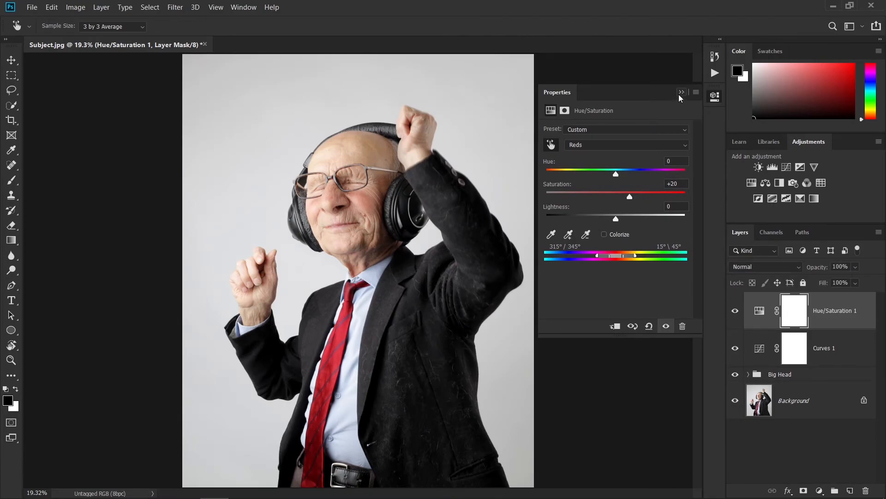
left_click(680, 93)
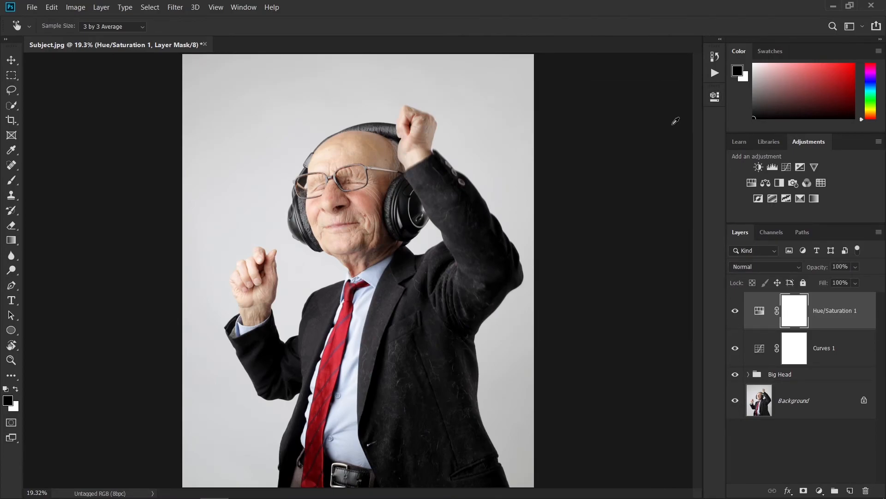
- Add a Color Lookup adjustment layer on top, try out the 3D LUT looks and choose LateSunset.3DL
left_click(821, 183)
left_click(638, 131)
left_click(628, 173)
key("Down")
key("Down")
key("Down")
key("Down")
key("Down")
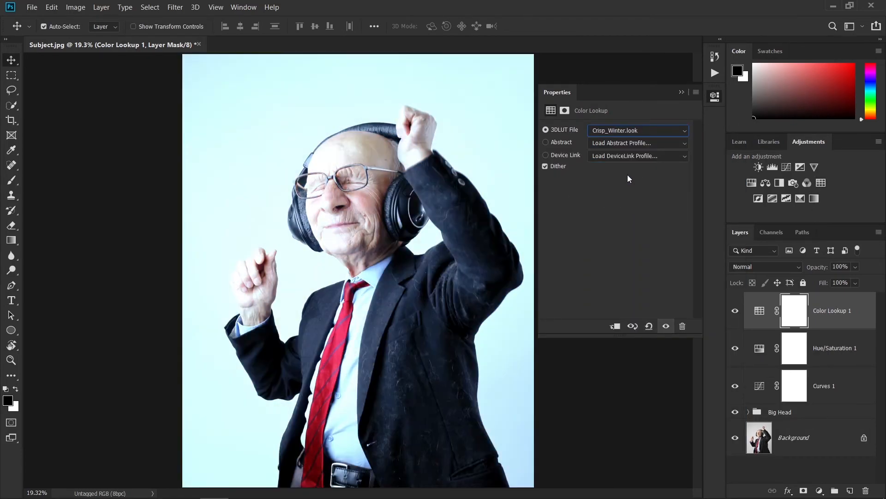
key("Down")
key("Down")
key("Down")
key("Down")
key("Down")
key("Down")
key("Down")
key("Down")
key("Down")
key("Down")
key("Down")
key("Down")
key("Down")
key("Down")
key("Down")
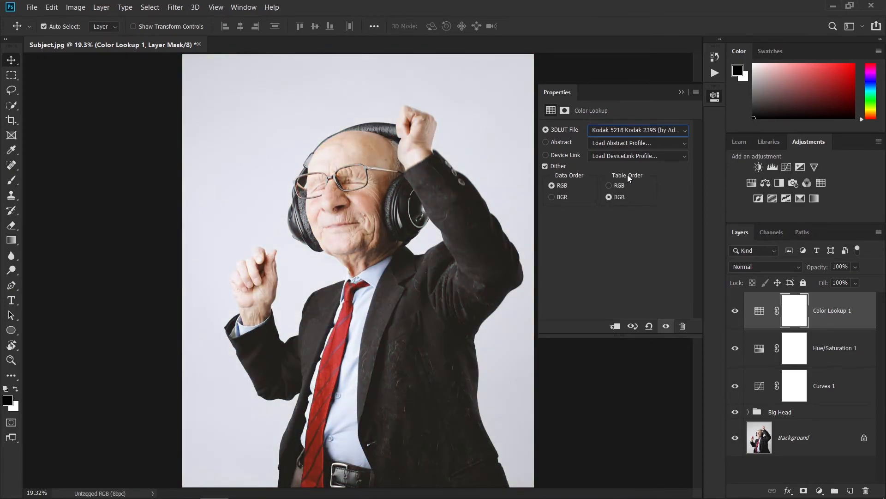
key("Down")
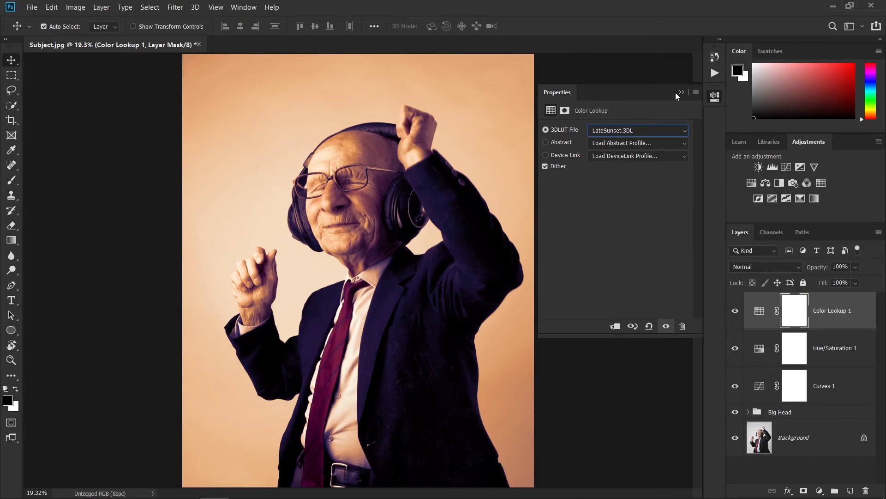
left_click(681, 92)
- Set Color Lookup 1's Blend If ranges to 6/89 and 178/255 for this layer, 0/94 and 200/255 for the underlying layer
double_click(841, 323)
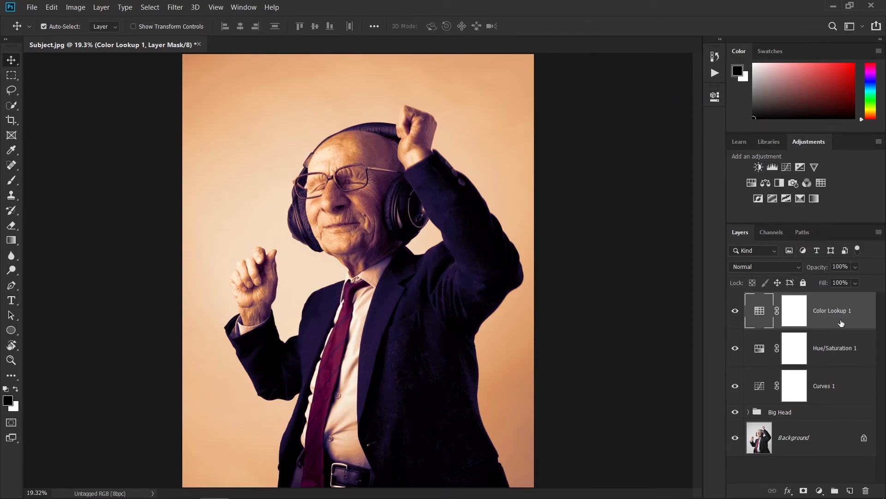
left_click_drag(596, 227, 615, 227)
mouse_move(714, 228)
left_mouse_down()
mouse_move(707, 227)
mouse_move(724, 228)
left_mouse_up()
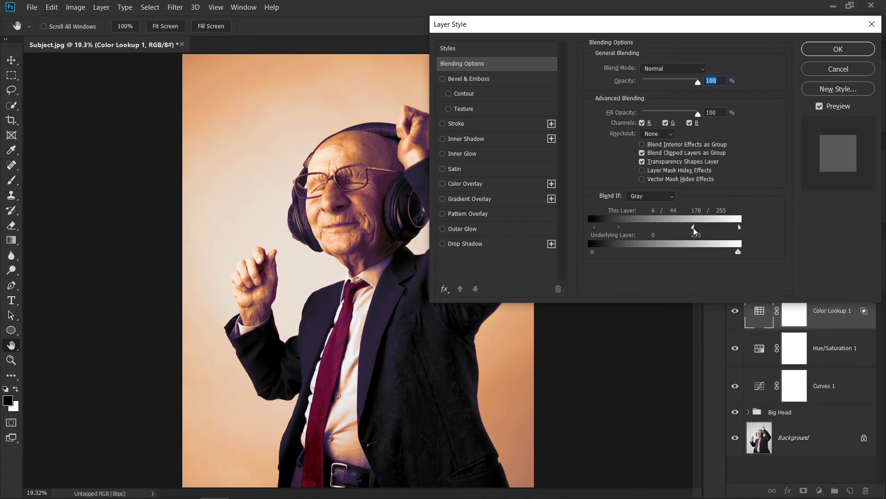
left_click_drag(615, 251, 597, 253)
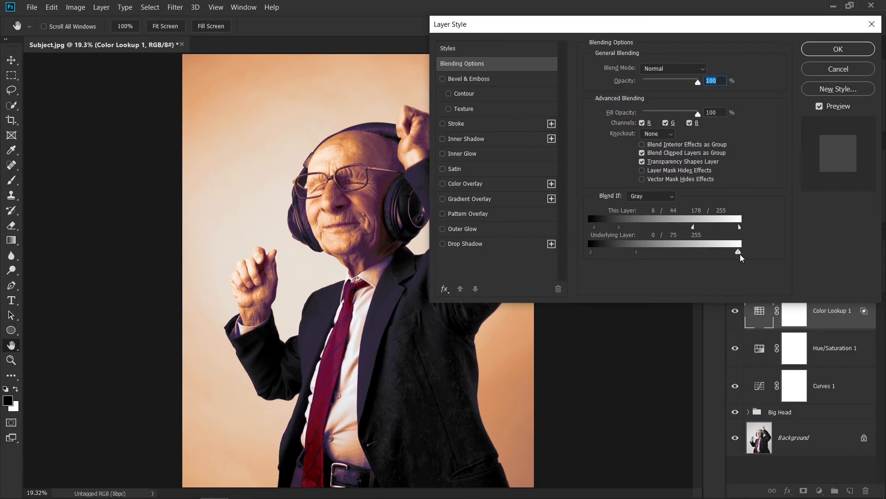
left_click_drag(711, 251, 719, 252)
left_click_drag(620, 230, 642, 229)
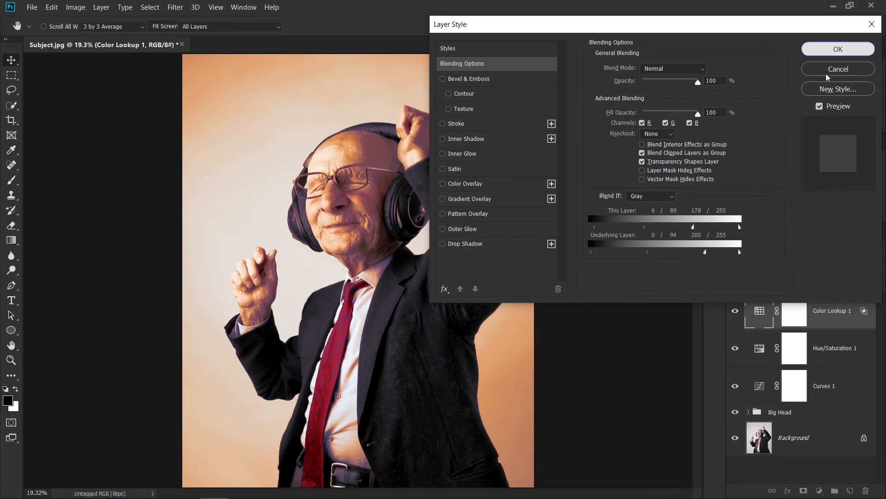
left_click(838, 49)
- Lower the opacity of the Color Lookup 1 layer to 65%
left_click(838, 267)
type("60")
key("Return")
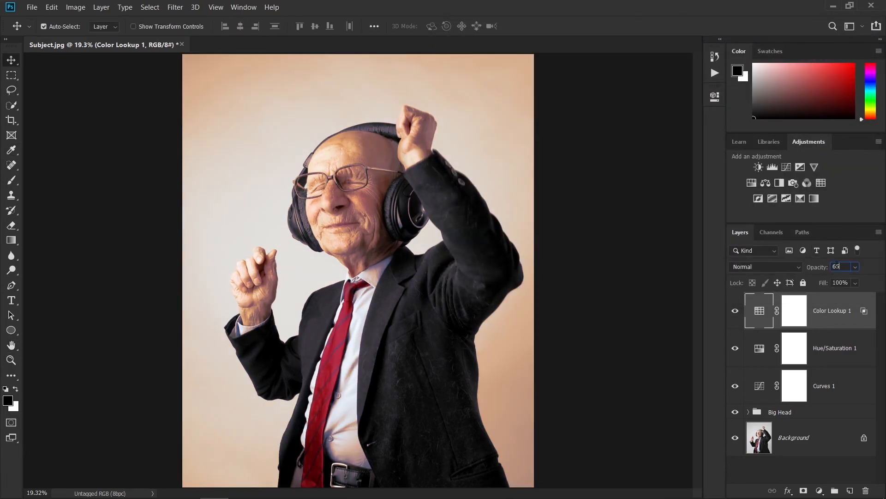
- Add a second Color Lookup adjustment layer on top, try out the 3D LUT looks and choose EdgyAmber.3DL
left_click(821, 182)
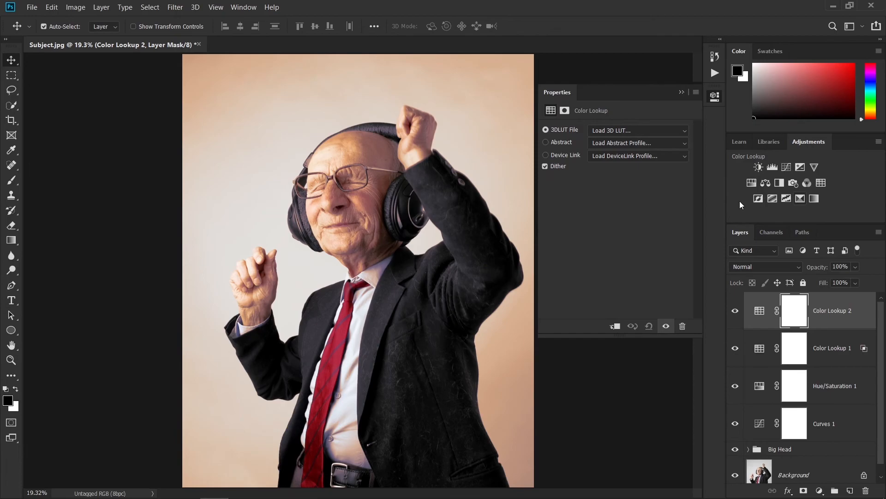
left_click(656, 131)
left_click(642, 183)
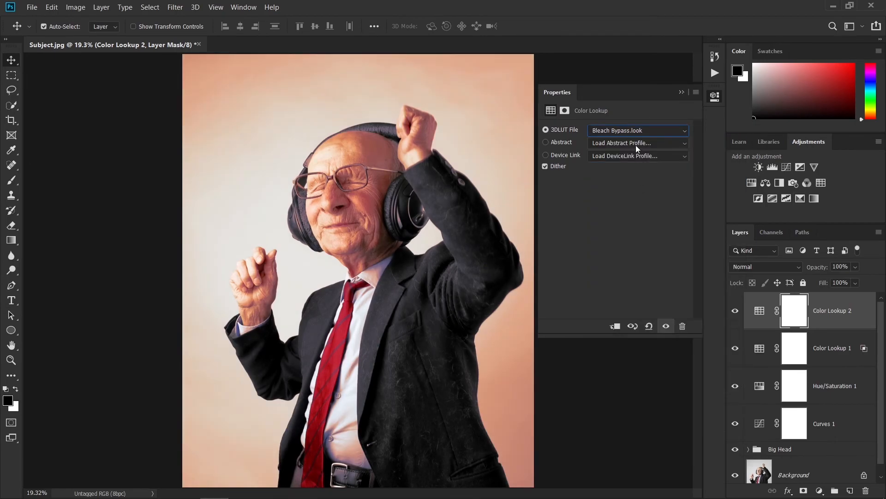
key("Down")
key("Down")
key("Down")
key("Down")
key("Down")
key("Down")
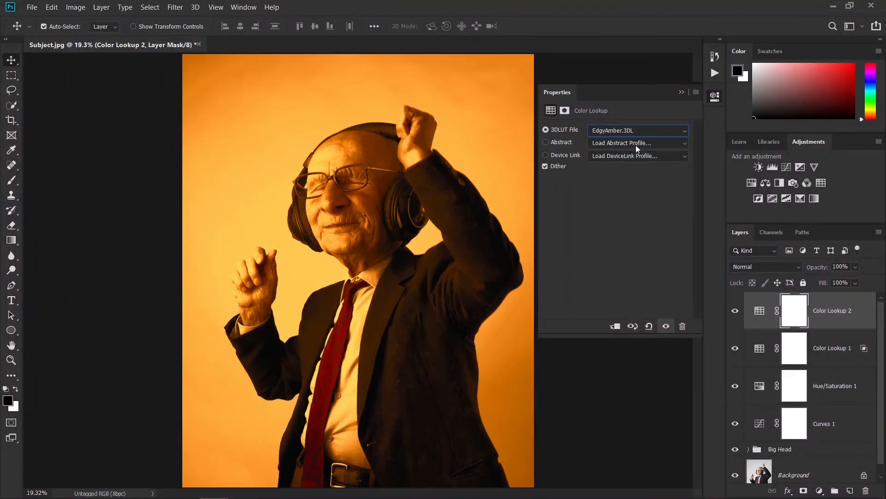
left_click(680, 91)
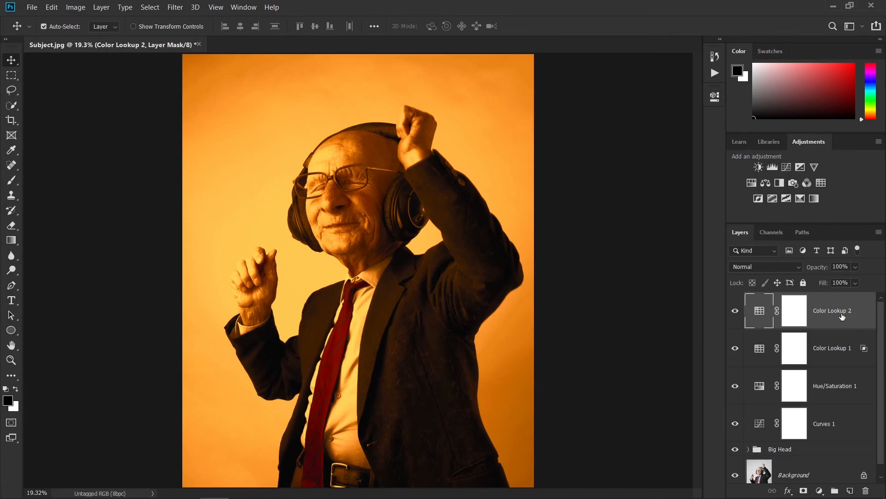
double_click(825, 327)
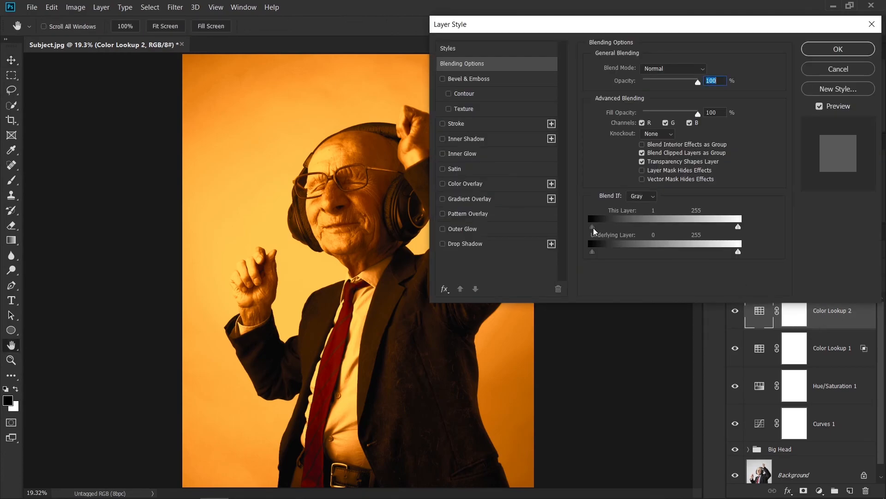
left_click_drag(612, 234, 672, 230)
left_click(815, 71)
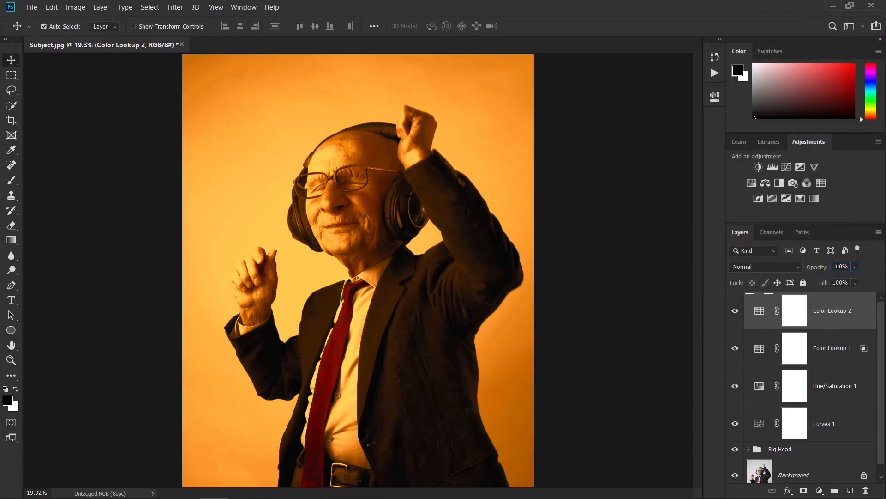
- Set Color Lookup 2's opacity to 35%, compare the image with and without it, and lower Color Lookup 1's opacity to 50%
type("25")
left_click(736, 310)
left_click(735, 310)
left_click(831, 363)
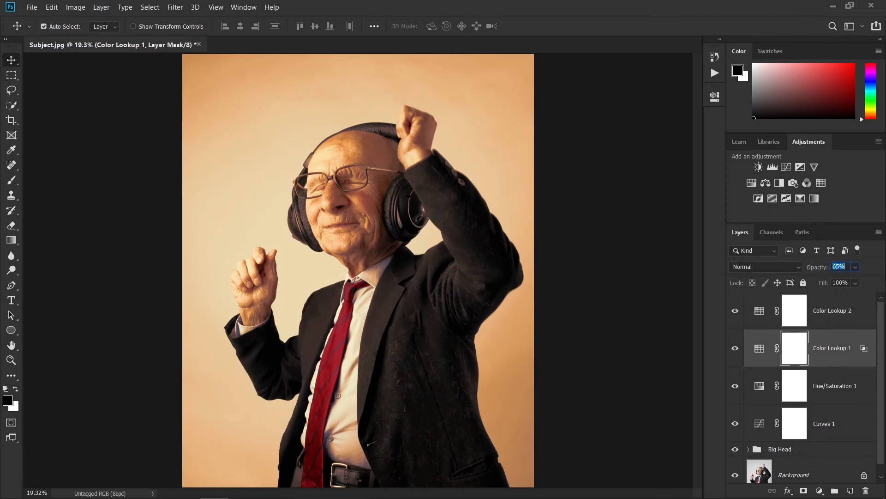
type("50")
- Create a new empty layer above Color Lookup 2 and set the foreground colour to dark red #310101
left_click(823, 323)
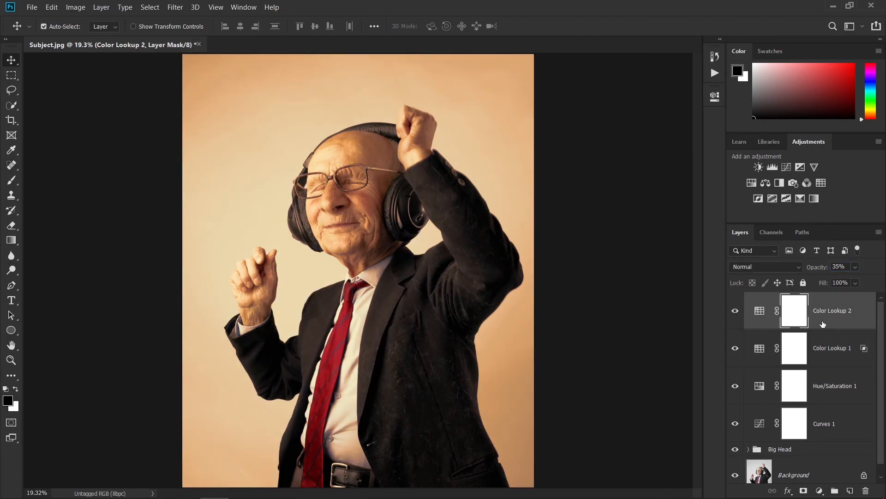
left_click(851, 491)
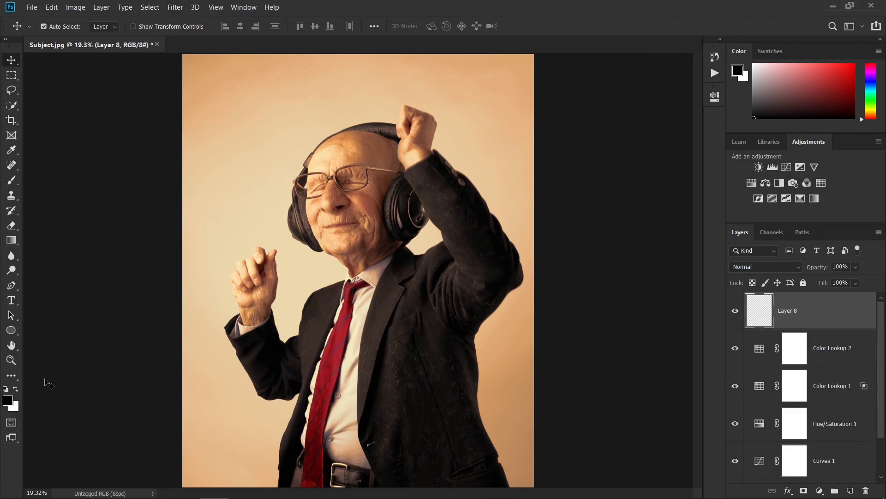
left_click(7, 400)
left_click(154, 206)
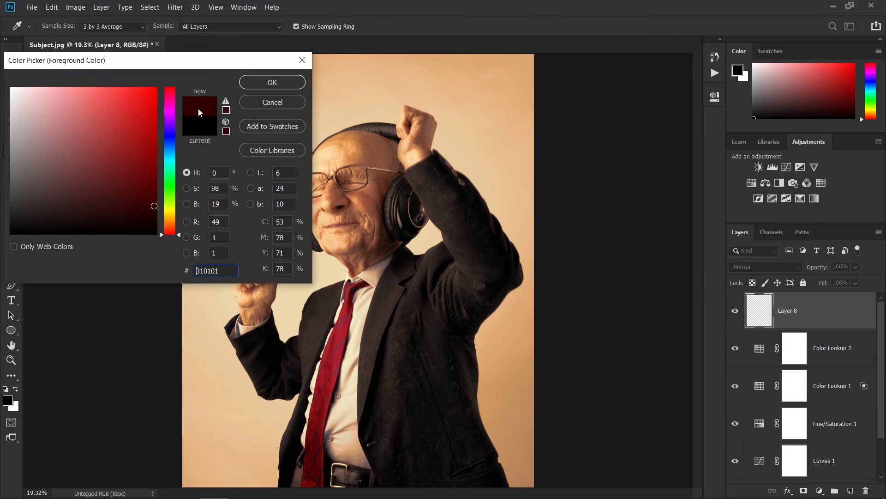
left_click(243, 83)
- Paint a subtle dark vignette around the image edges with a soft brush about 1783 px wide at 1% flow, and compare the result
key("b")
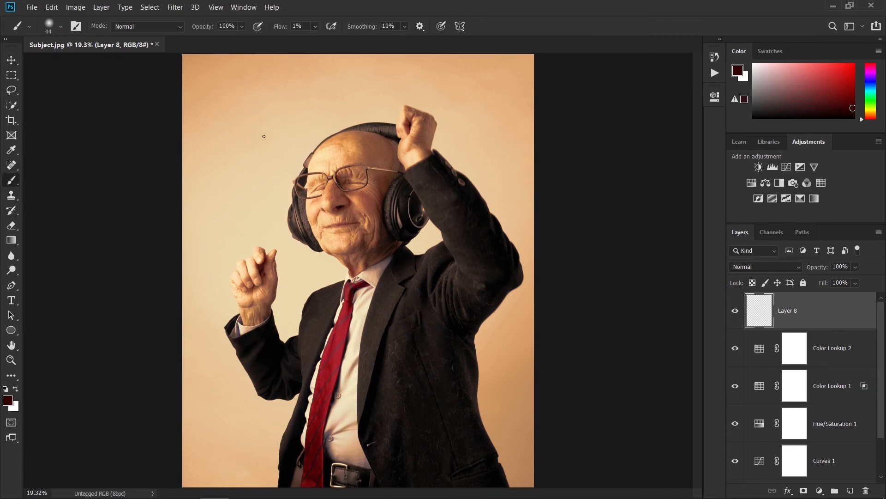
left_click_drag(213, 131, 245, 132)
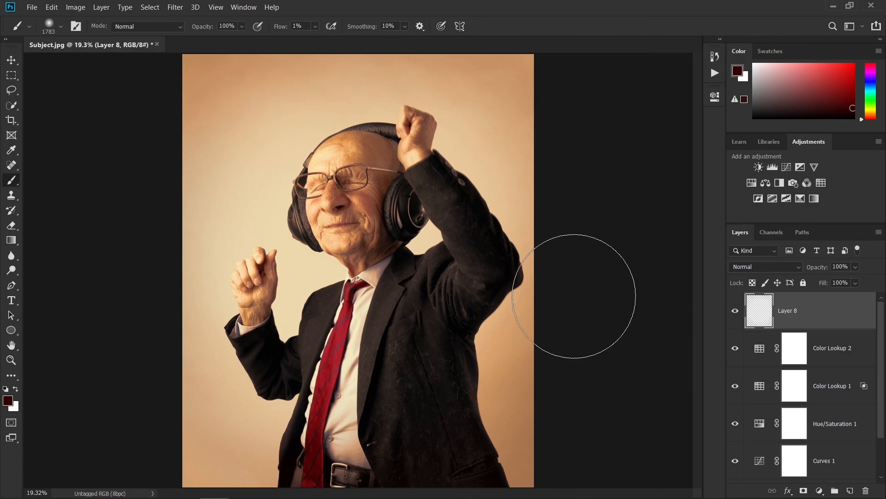
left_click(734, 312)
left_click(734, 312)
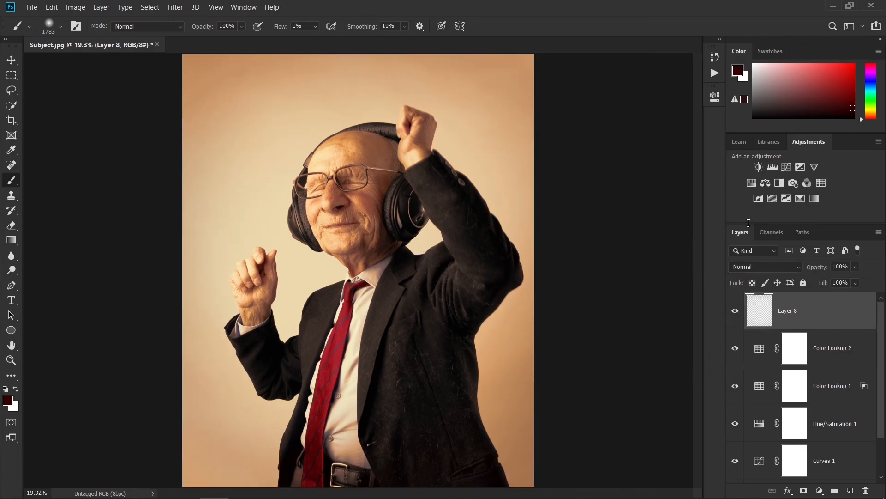
- Add a Curves adjustment layer on top, shift the black point slightly inward and add a point at input 103, output 102
left_click(785, 169)
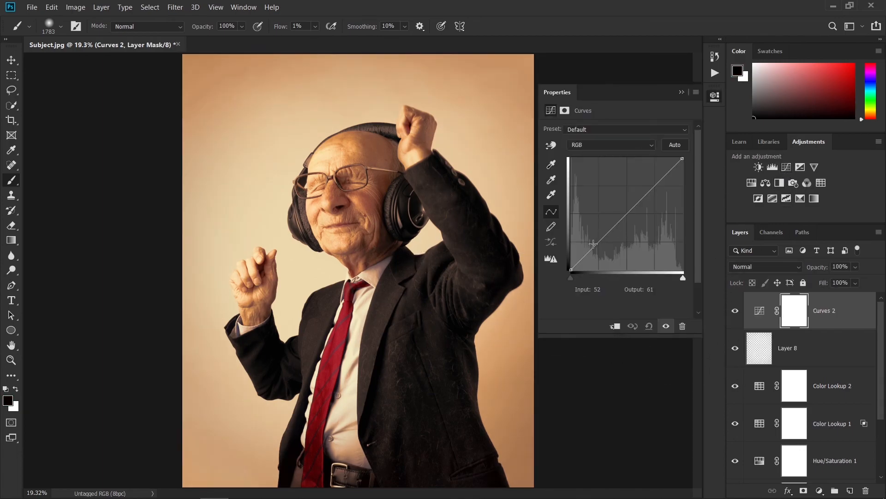
left_click_drag(572, 279, 575, 279)
left_click_drag(616, 223, 616, 225)
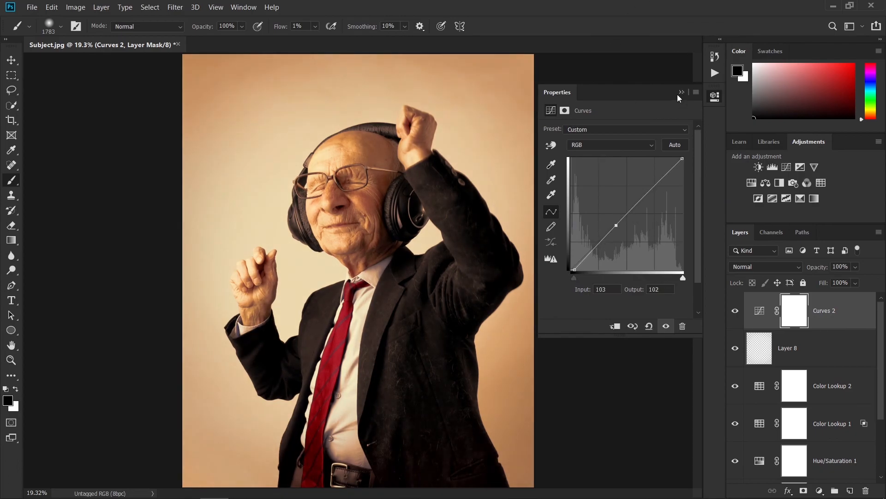
left_click(681, 93)
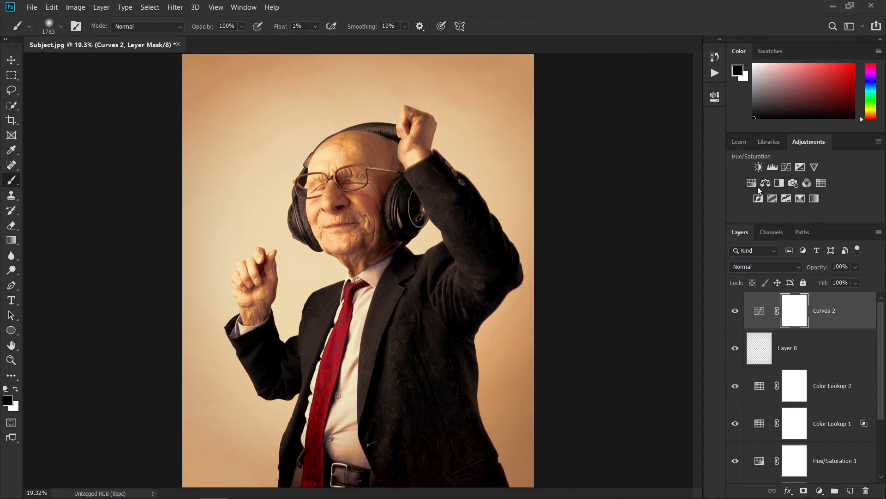
- Add an Exposure adjustment layer above Curves 2 and fine-tune its exposure value
left_click(799, 169)
left_click_drag(617, 158, 613, 158)
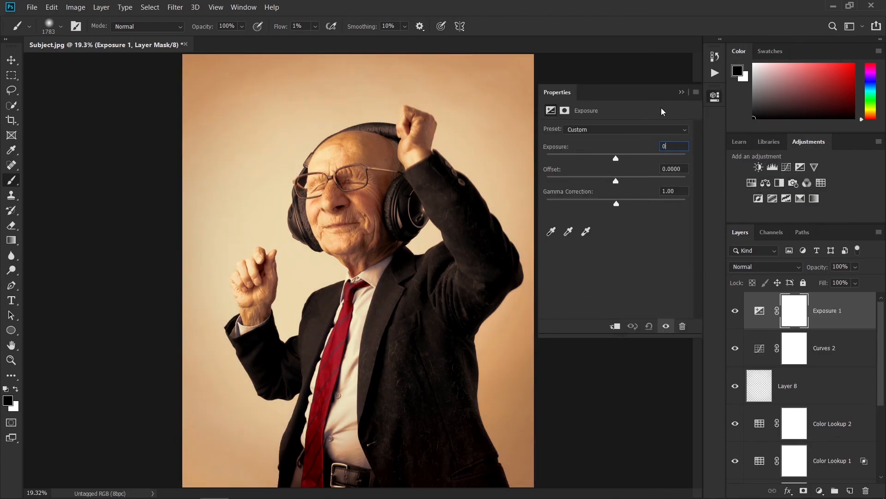
left_click(681, 92)
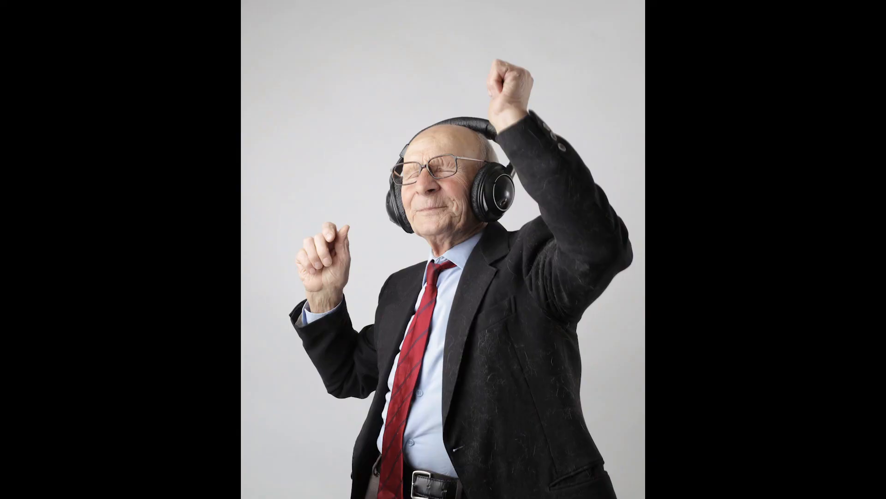